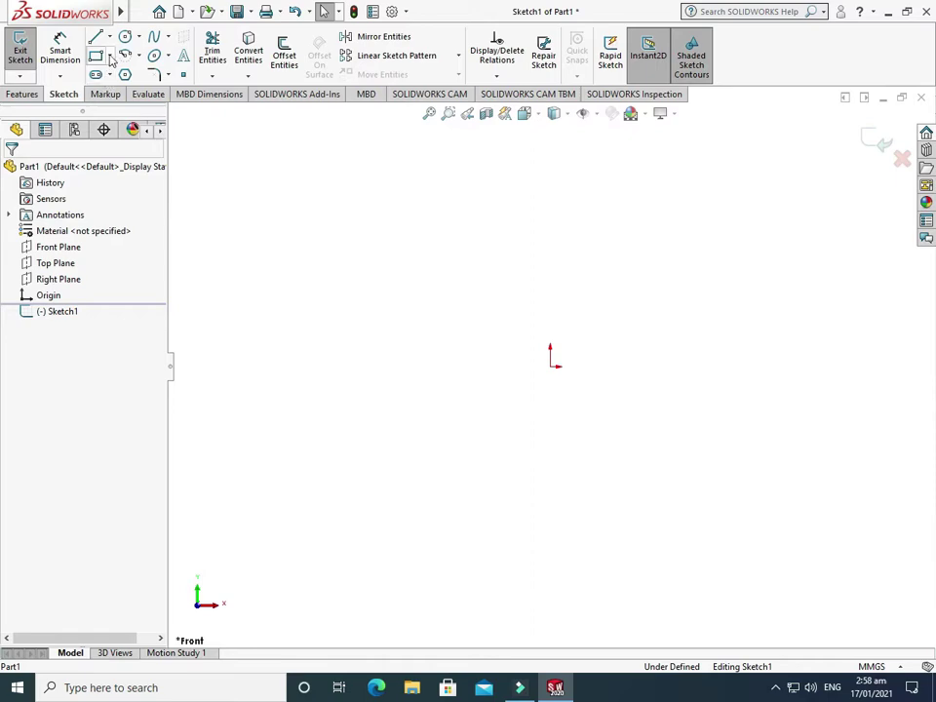
{"action": "left_click", "coordinate": [111, 56]}
{"action": "left_click", "coordinate": [120, 73]}
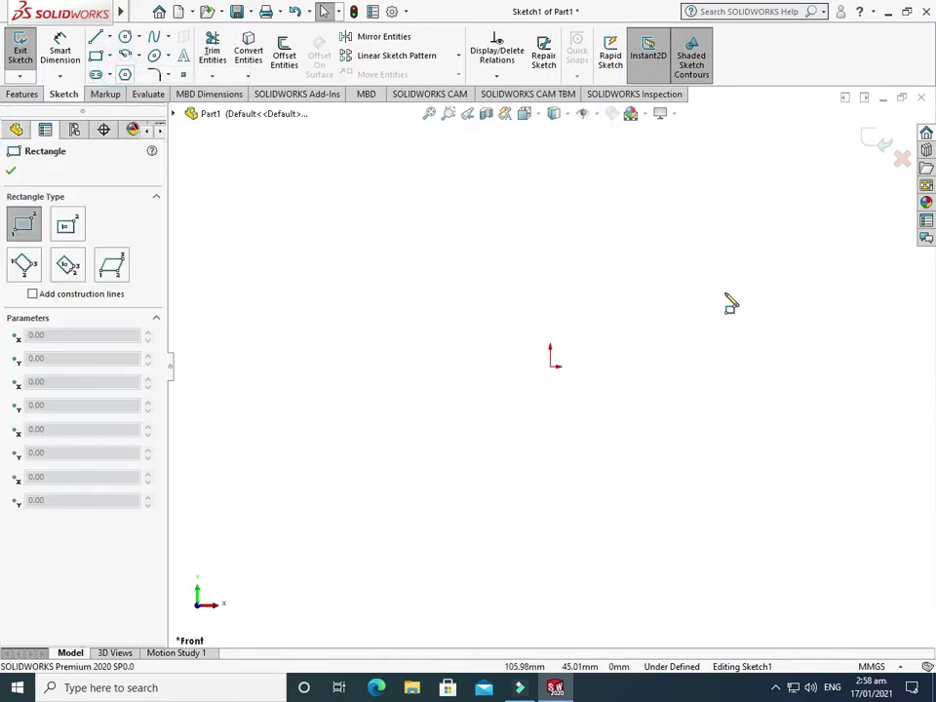
{"action": "scroll", "coordinate": [733, 302], "scroll_direction": "down", "scroll_amount": 2}
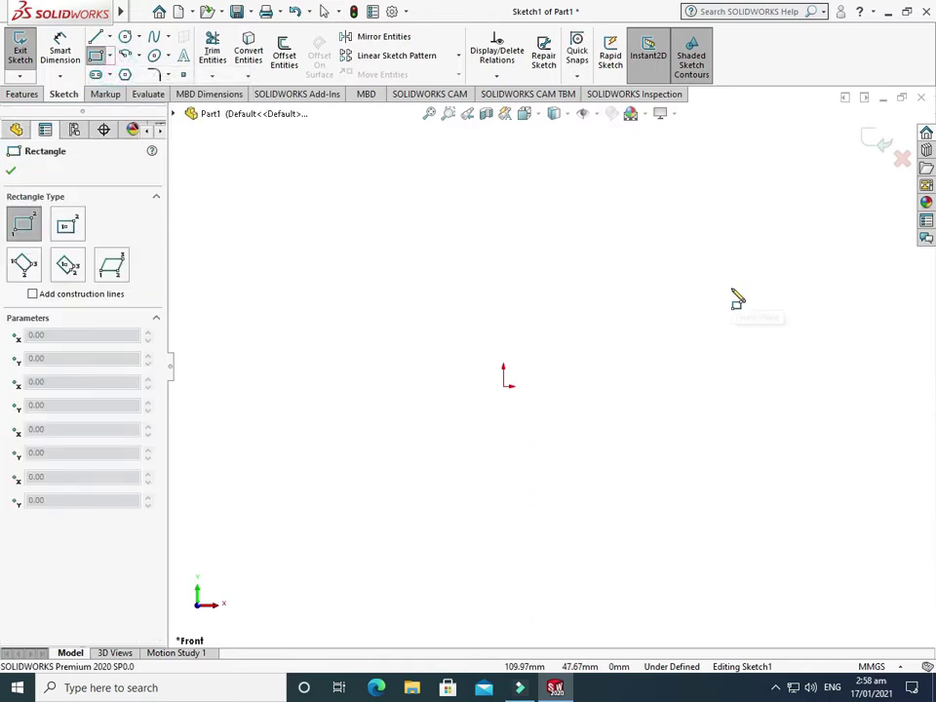
{"action": "left_click", "coordinate": [10, 172]}
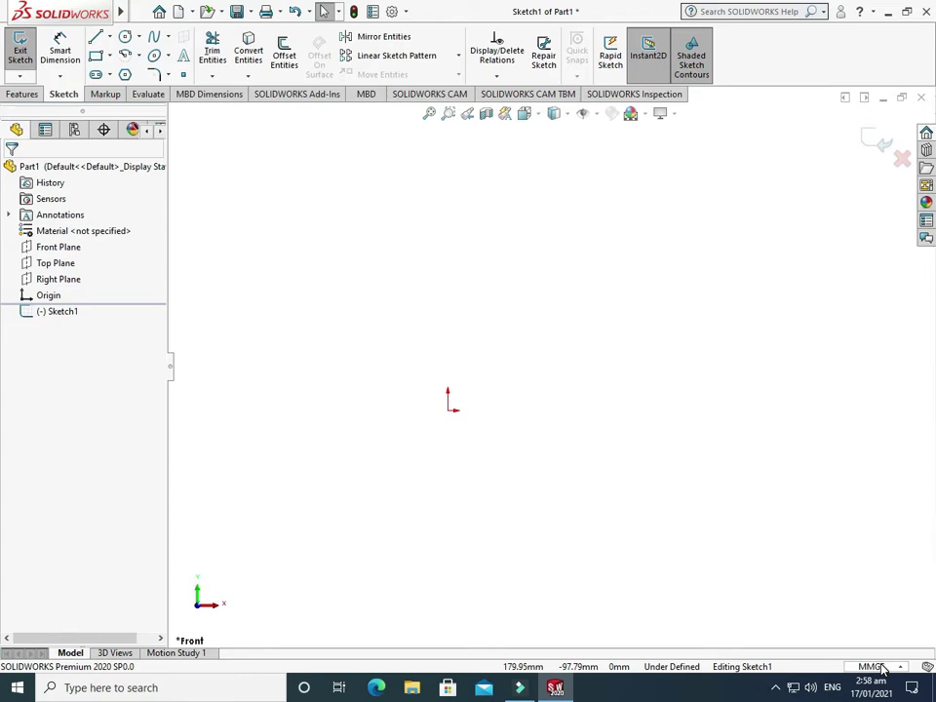
{"action": "left_click", "coordinate": [881, 667]}
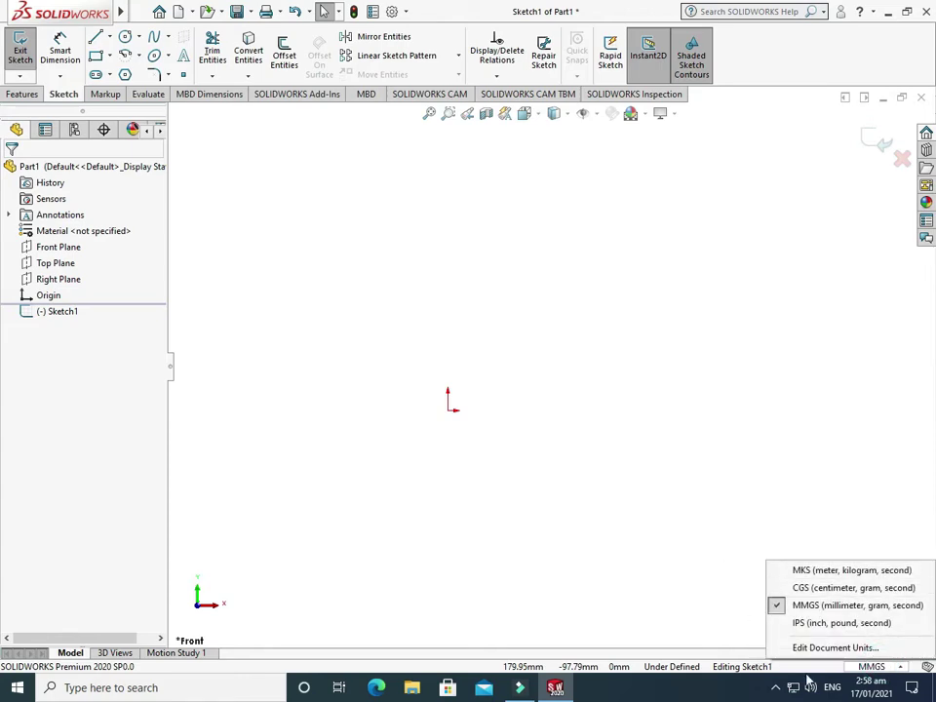
{"action": "left_click", "coordinate": [844, 508]}
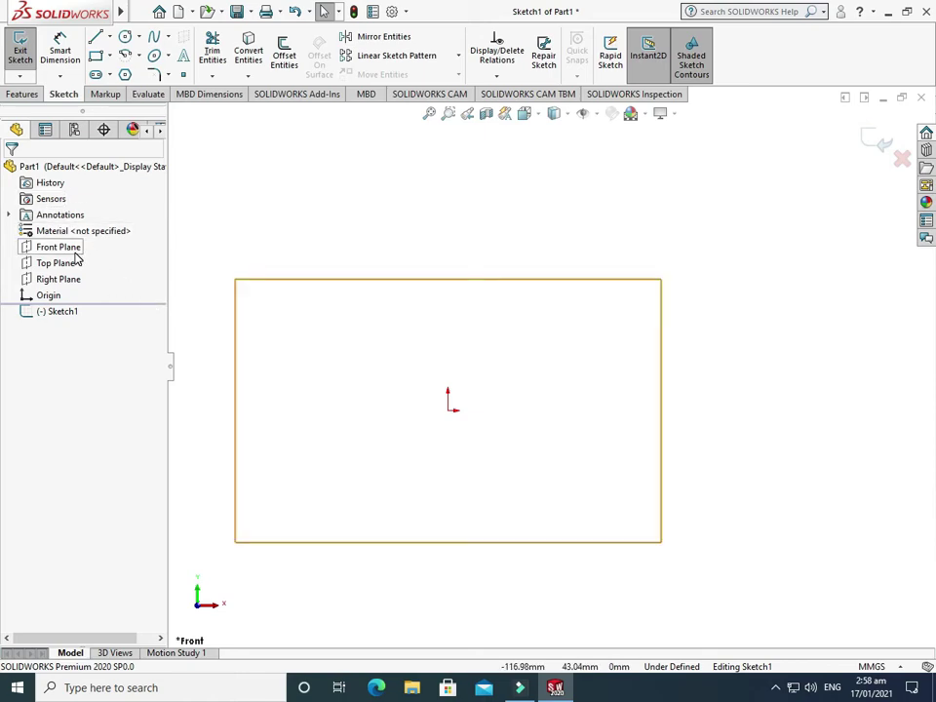
{"action": "left_click", "coordinate": [110, 54]}
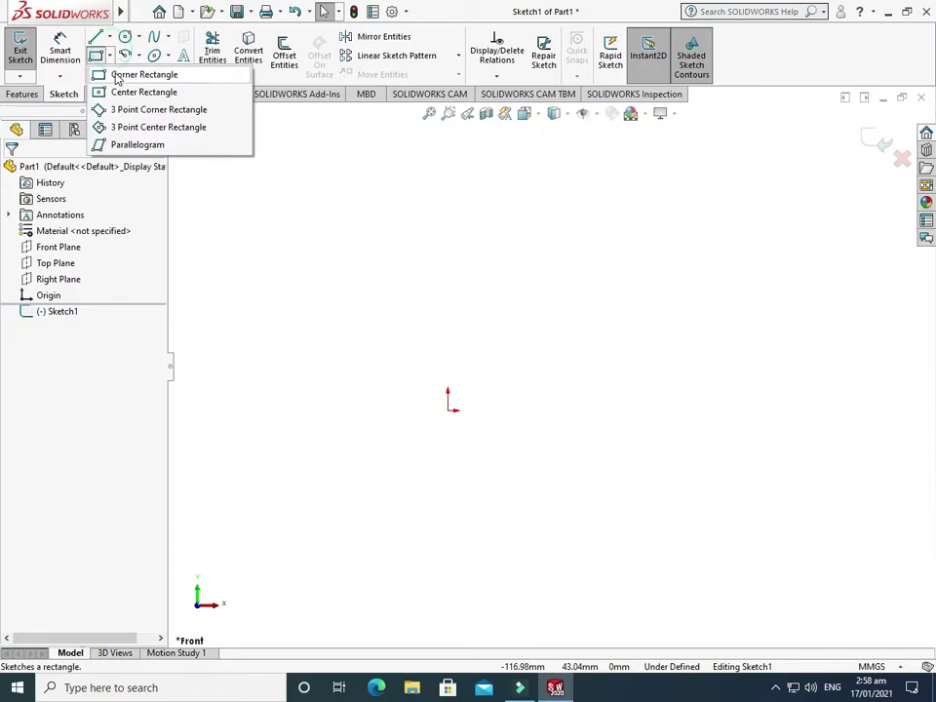
- Draw a corner rectangle starting at the sketch origin
{"action": "left_click", "coordinate": [115, 76]}
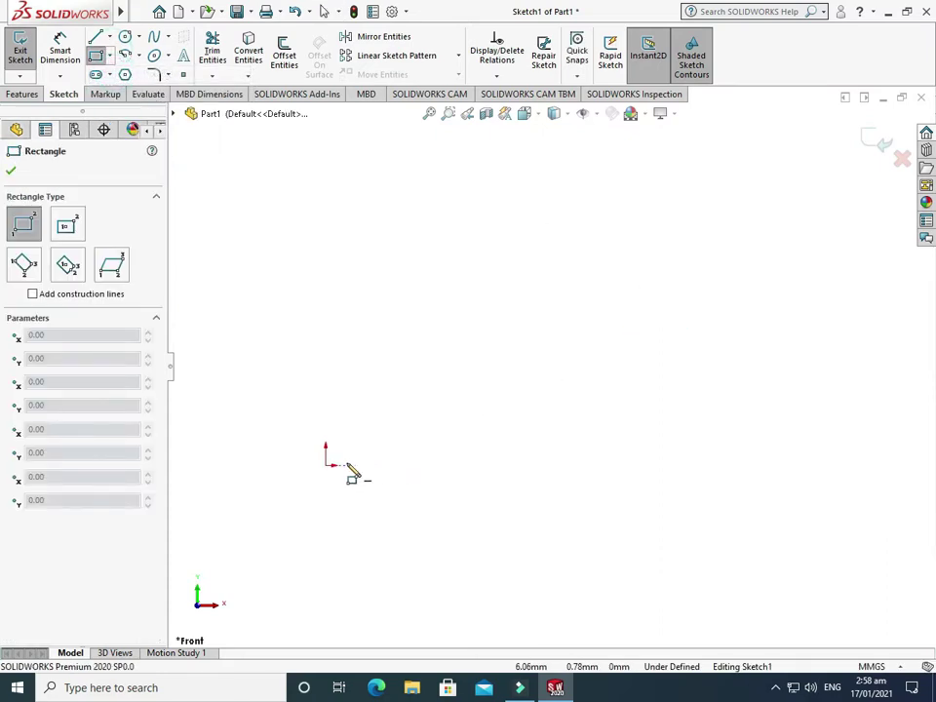
{"action": "left_click", "coordinate": [325, 465]}
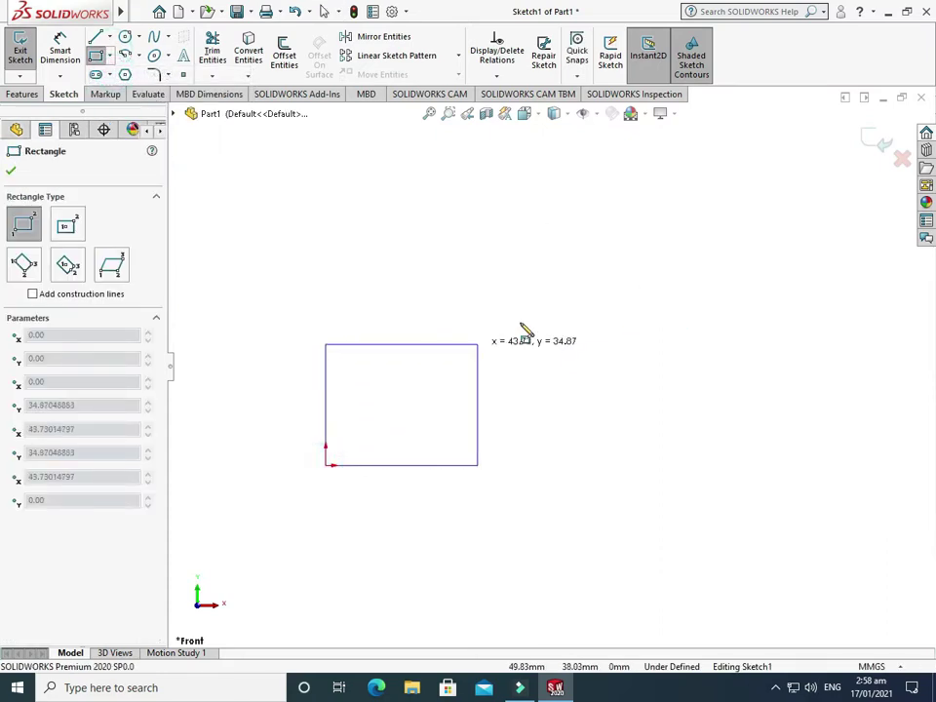
{"action": "left_click", "coordinate": [643, 308]}
{"action": "key", "text": "Escape"}
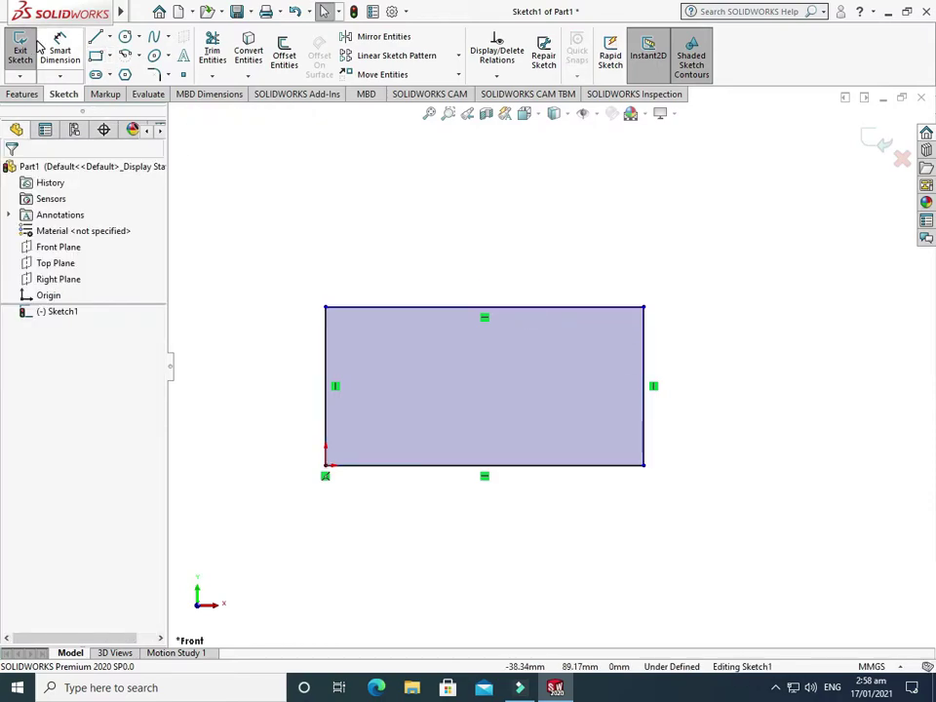
- Dimension the rectangle 32 mm wide and 16 mm tall, then exit the sketch
{"action": "left_click", "coordinate": [51, 49]}
{"action": "left_click", "coordinate": [515, 309]}
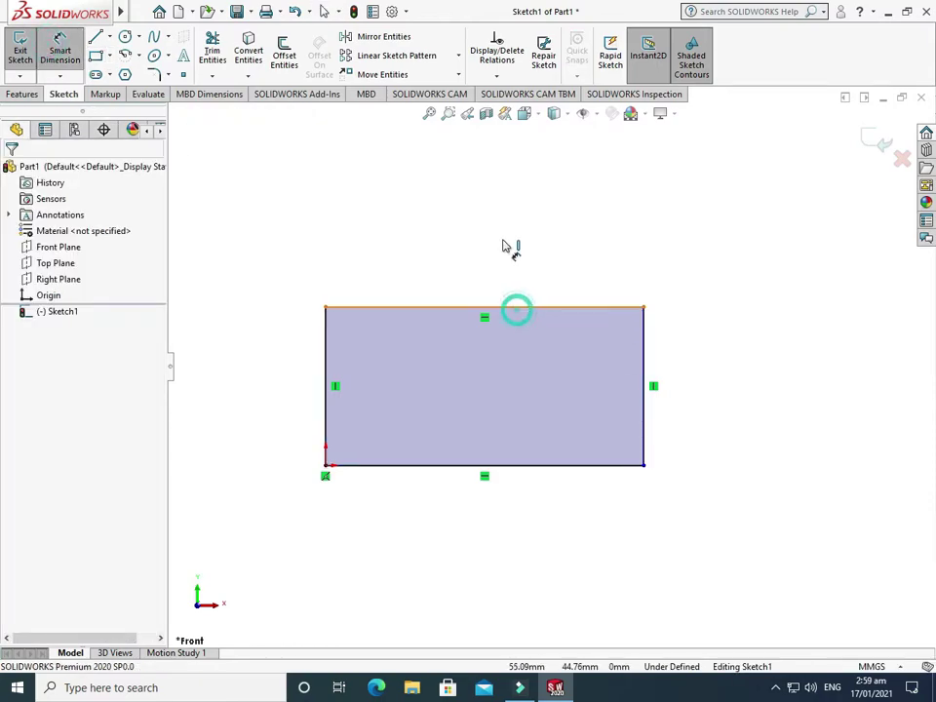
{"action": "left_click", "coordinate": [503, 233]}
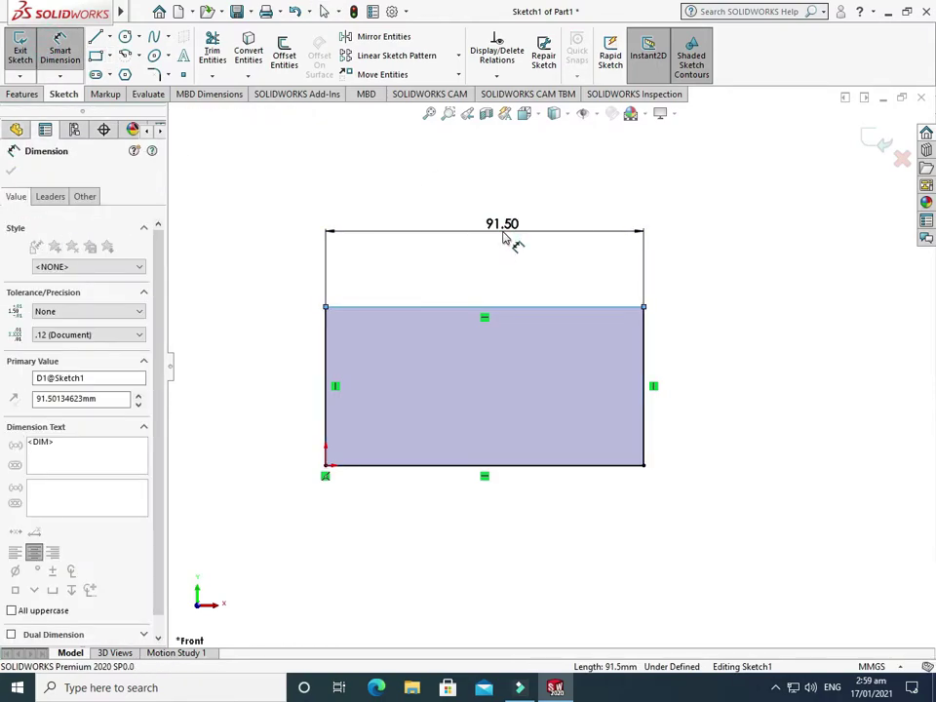
{"action": "type", "text": "32"}
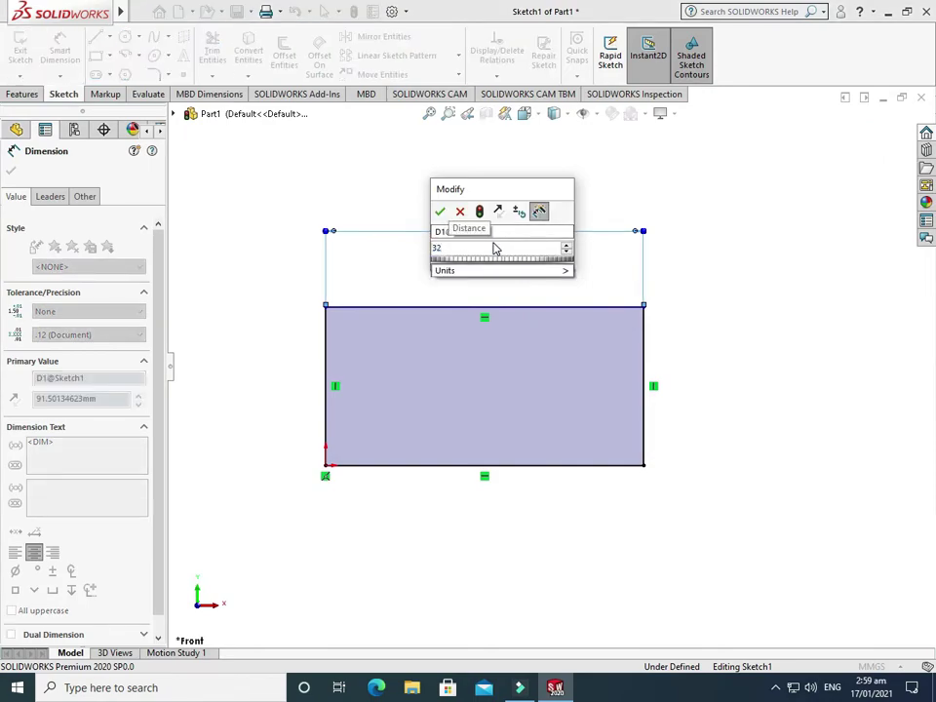
{"action": "key", "text": "Return"}
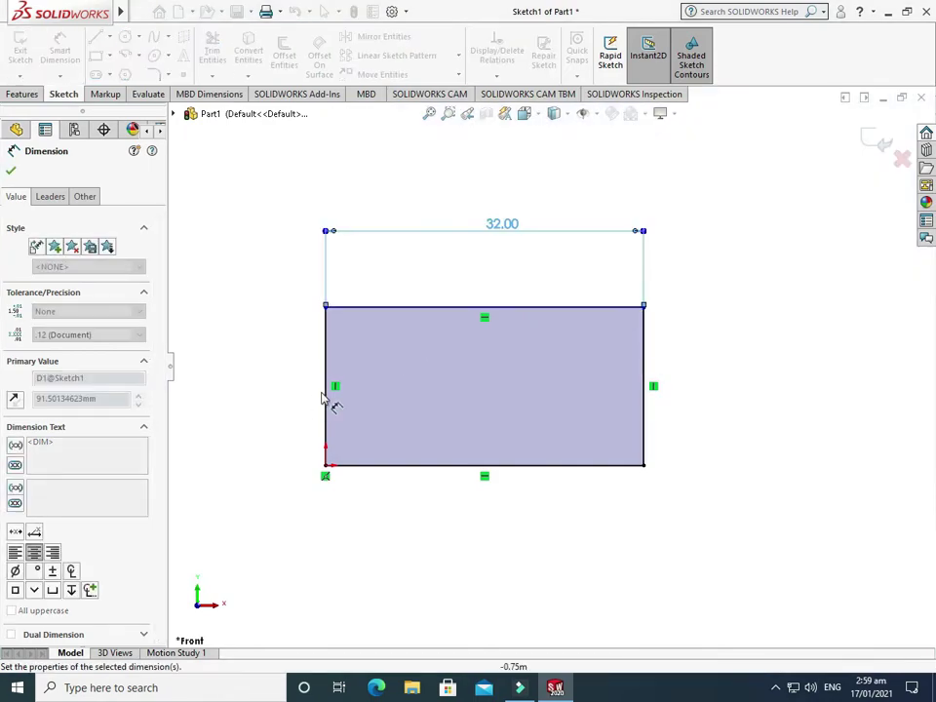
{"action": "left_click", "coordinate": [327, 390]}
{"action": "left_click", "coordinate": [276, 390]}
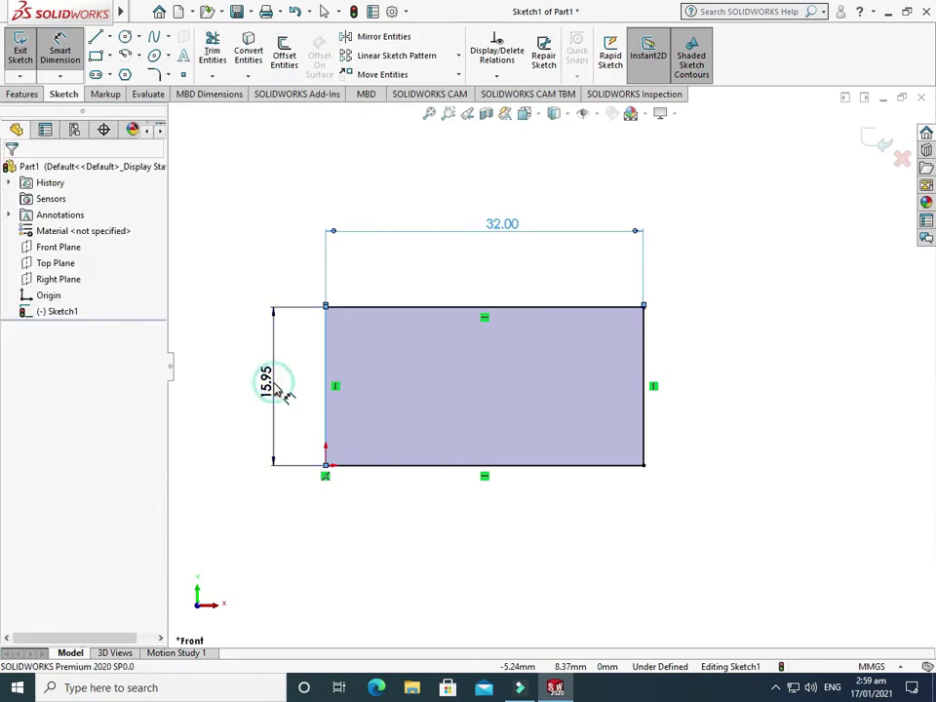
{"action": "type", "text": "16"}
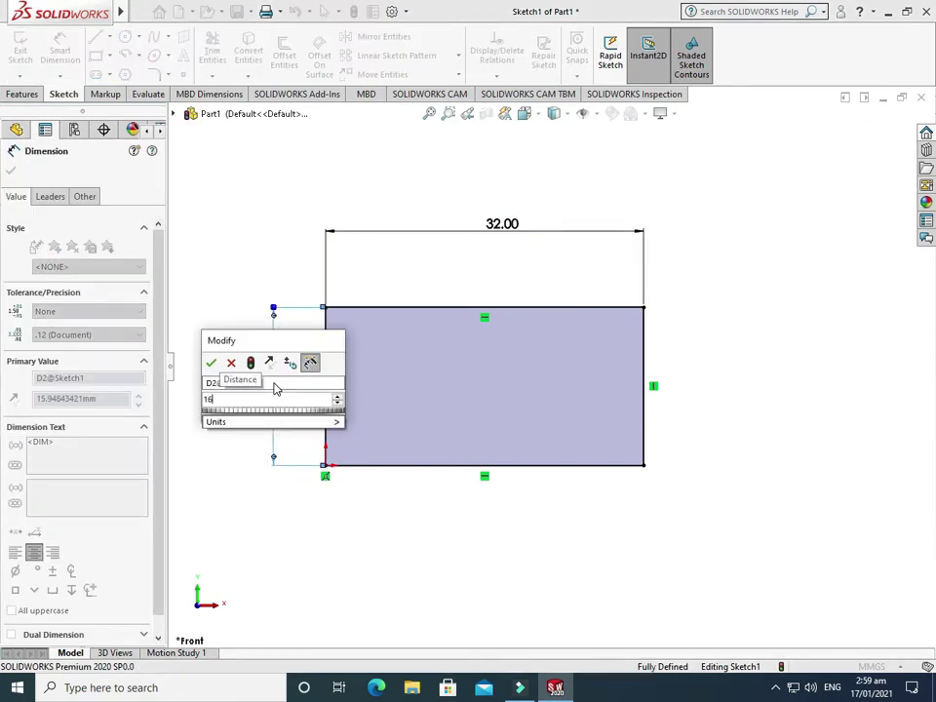
{"action": "key", "text": "Return"}
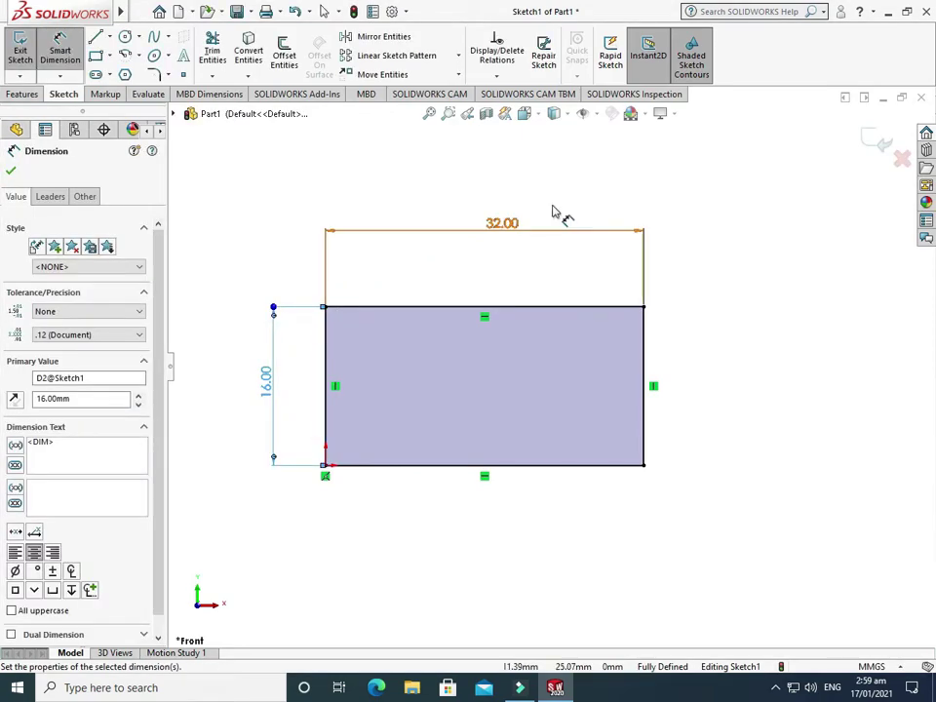
{"action": "left_click", "coordinate": [877, 145]}
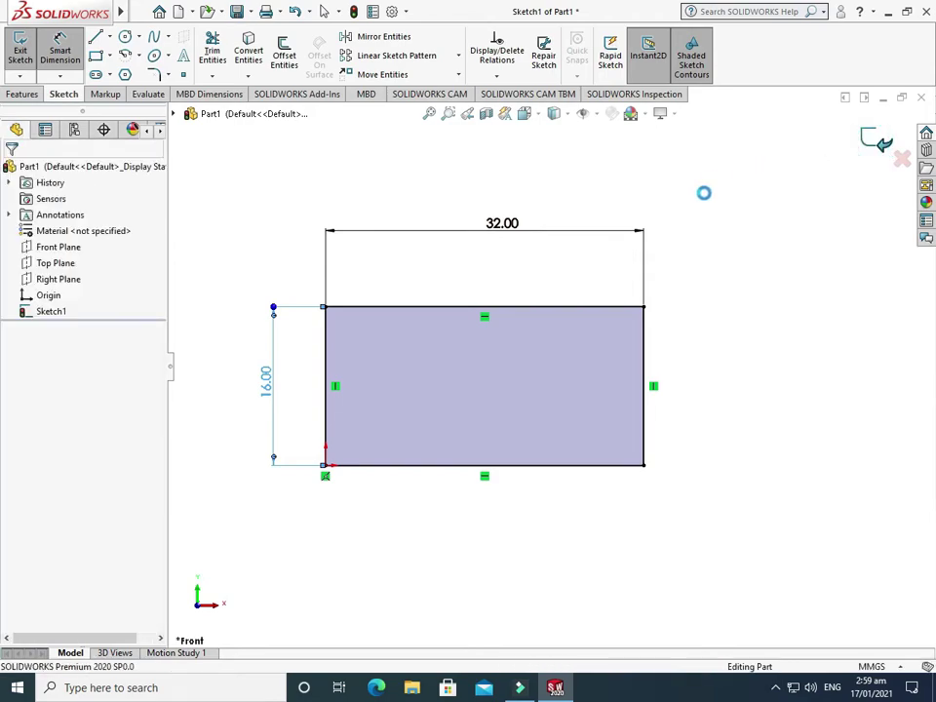
- Extrude the 32 × 16 rectangle 9 mm deep into a solid block, Boss-Extrude1
{"action": "left_click", "coordinate": [22, 93]}
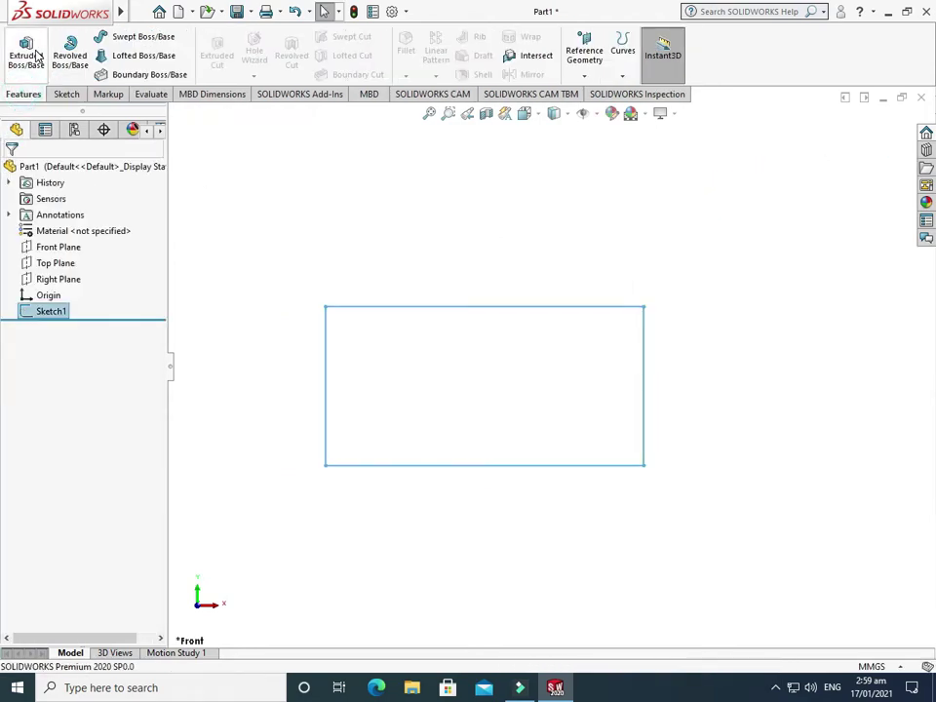
{"action": "left_click", "coordinate": [26, 51]}
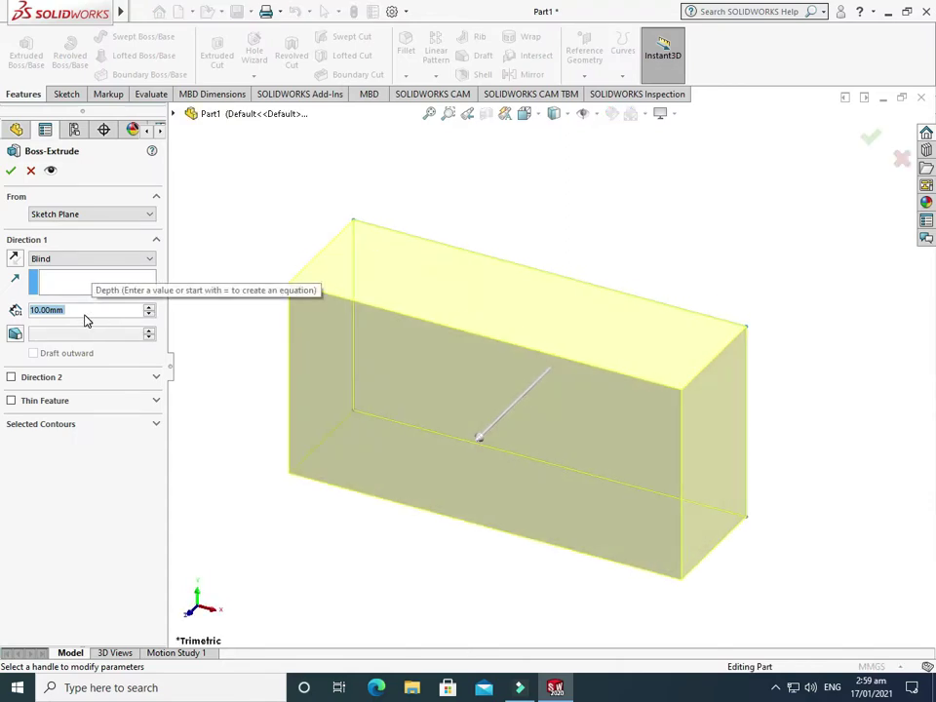
{"action": "type", "text": "9"}
{"action": "key", "text": "Return"}
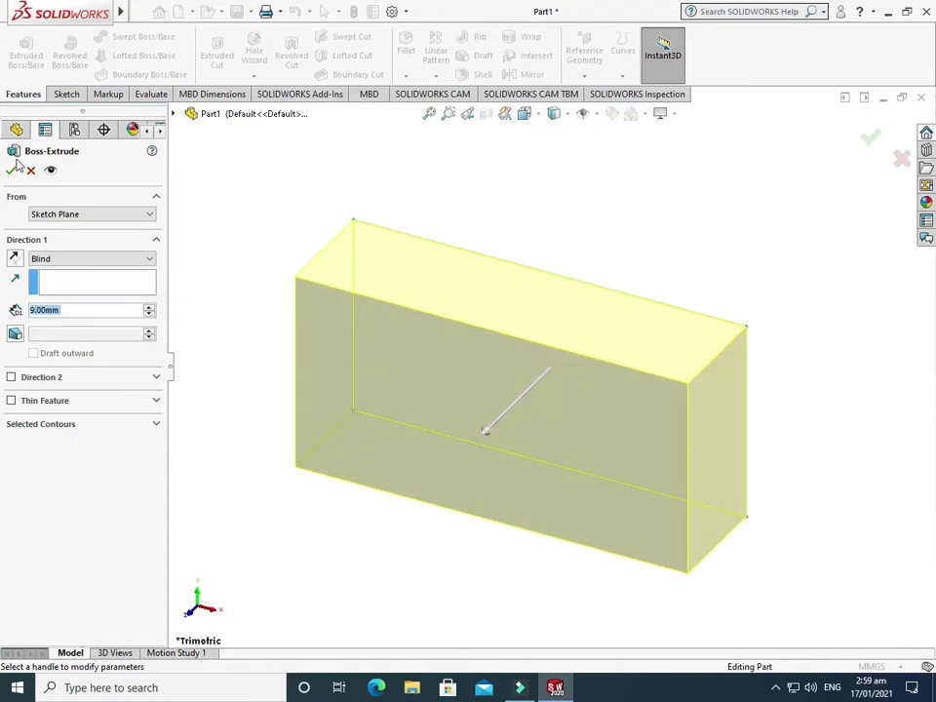
{"action": "left_click", "coordinate": [11, 170]}
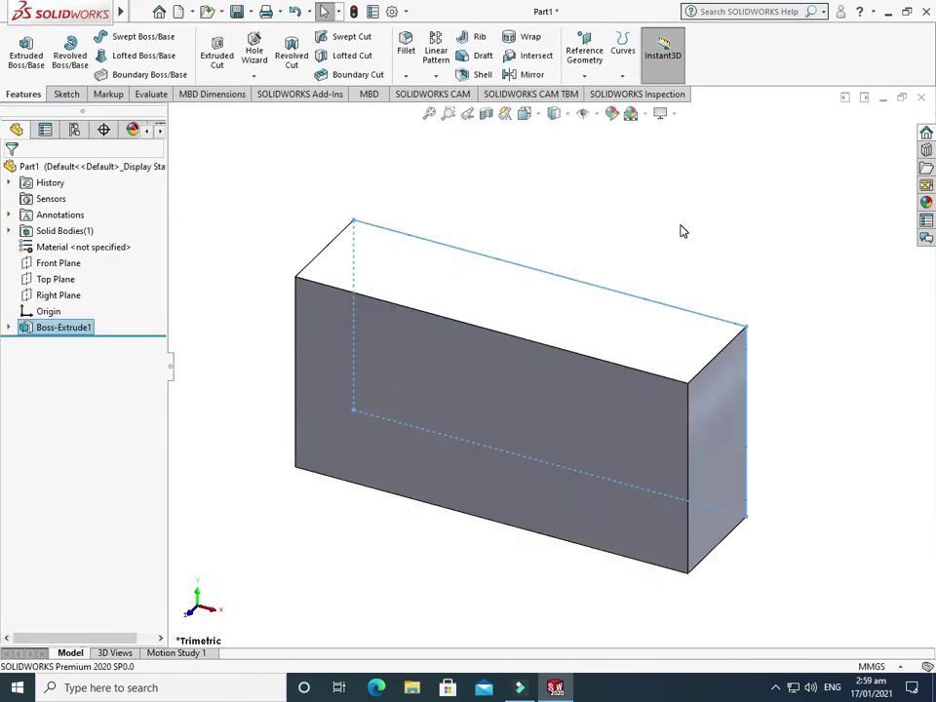
{"action": "key", "text": "Right"}
{"action": "key", "text": "Right"}
{"action": "key", "text": "Right"}
{"action": "key", "text": "Right"}
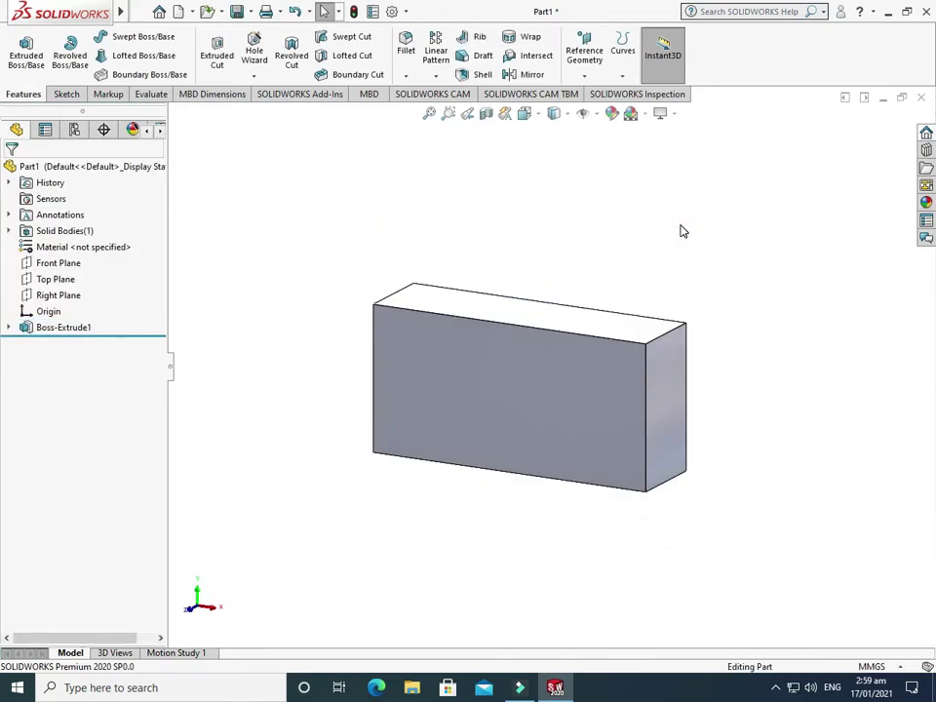
- Orbit and zoom the block, then select its broad top face
{"action": "right_click", "coordinate": [629, 173]}
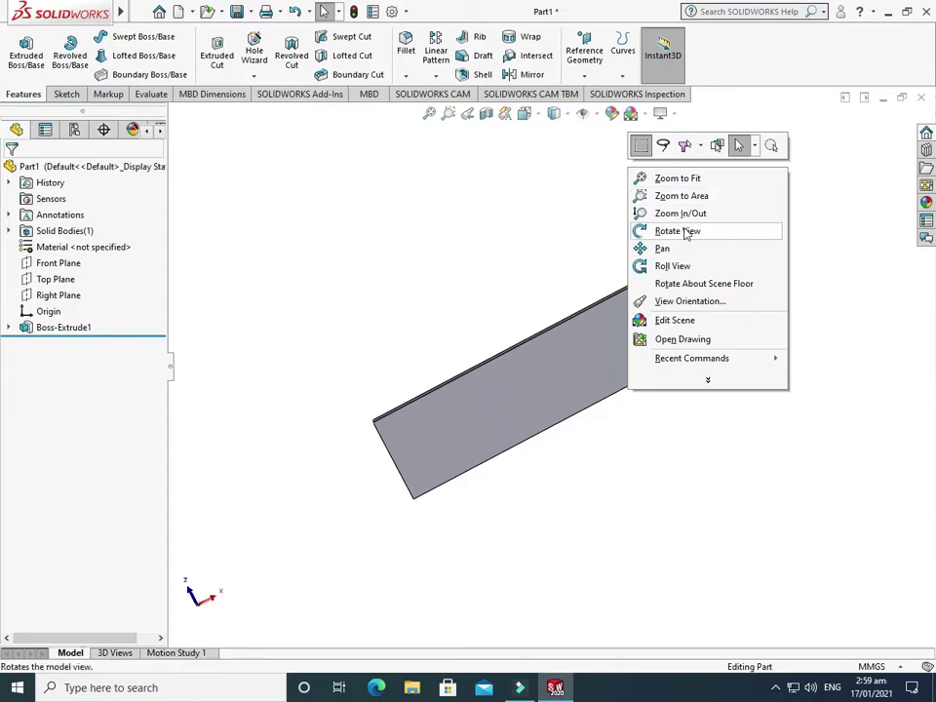
{"action": "left_click", "coordinate": [698, 231]}
{"action": "left_click_drag", "start_coordinate": [659, 239], "coordinate": [561, 322]}
{"action": "key", "text": "Escape"}
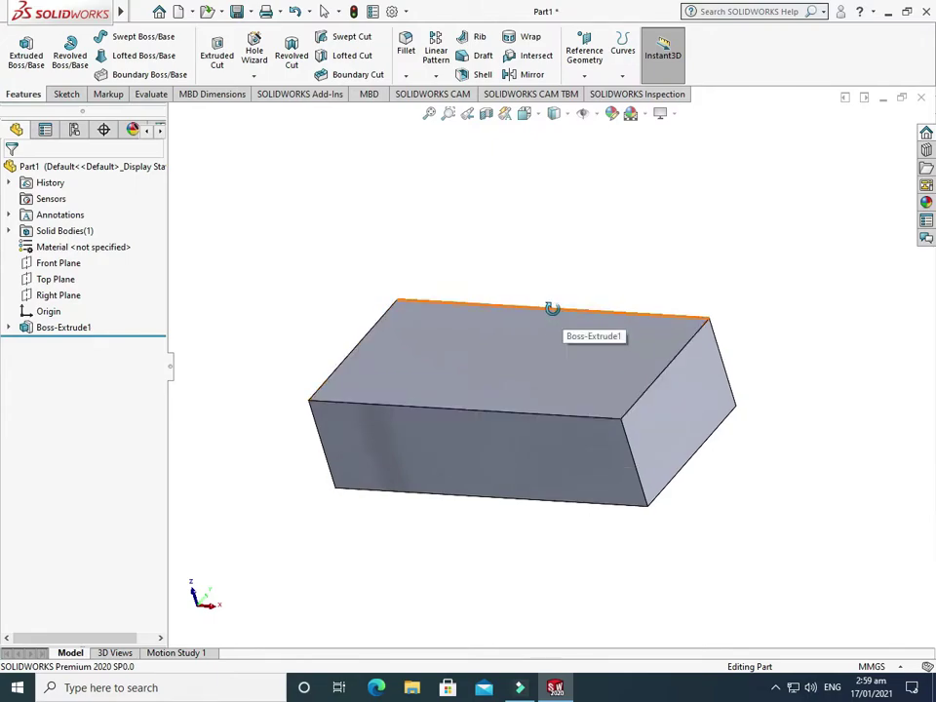
{"action": "scroll", "coordinate": [502, 339], "scroll_direction": "down", "scroll_amount": 3}
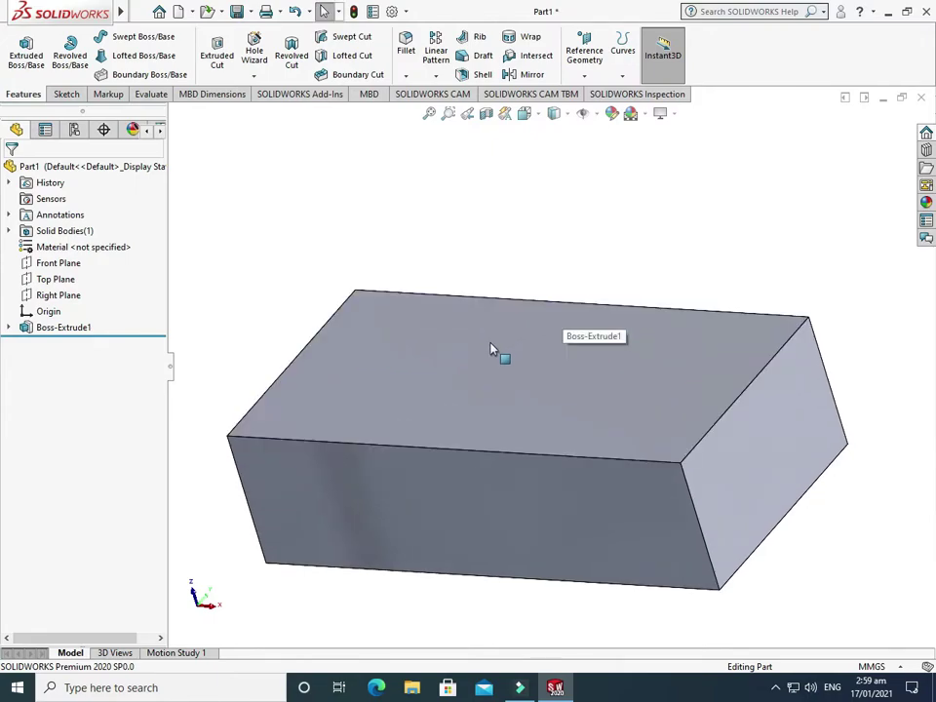
{"action": "left_click", "coordinate": [487, 346]}
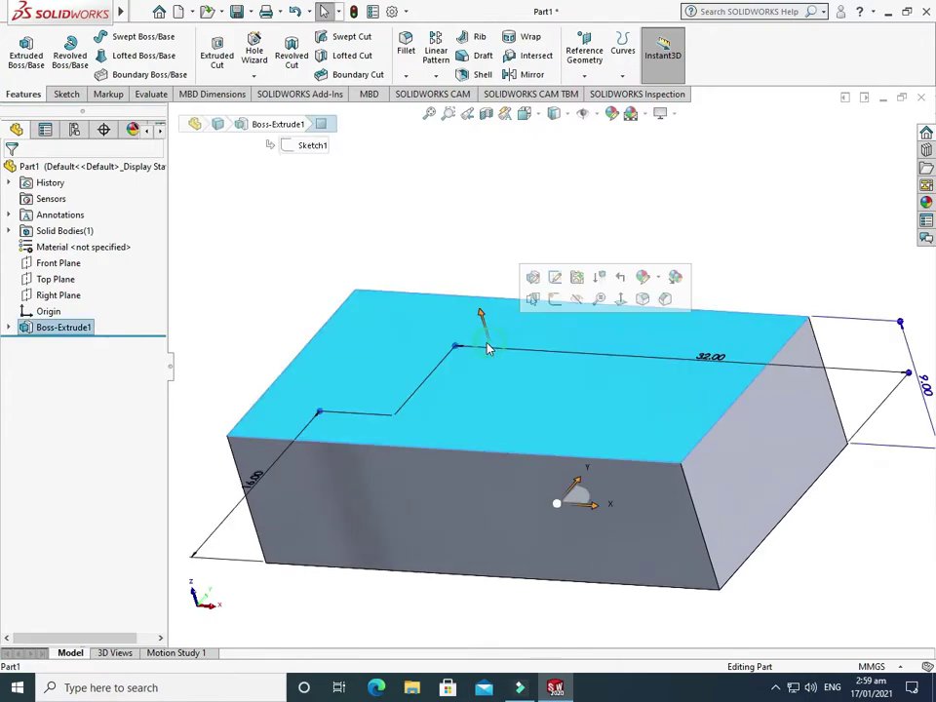
{"action": "left_click", "coordinate": [65, 93]}
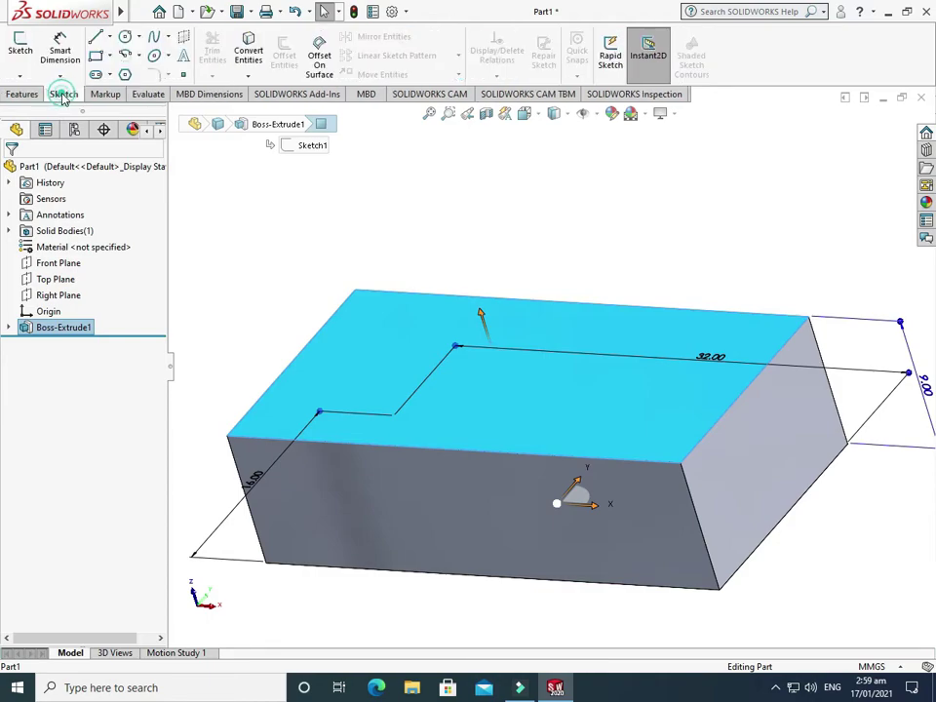
- Start Sketch2 on the selected face, view it from the Front, and deselect the face
{"action": "left_click", "coordinate": [20, 48]}
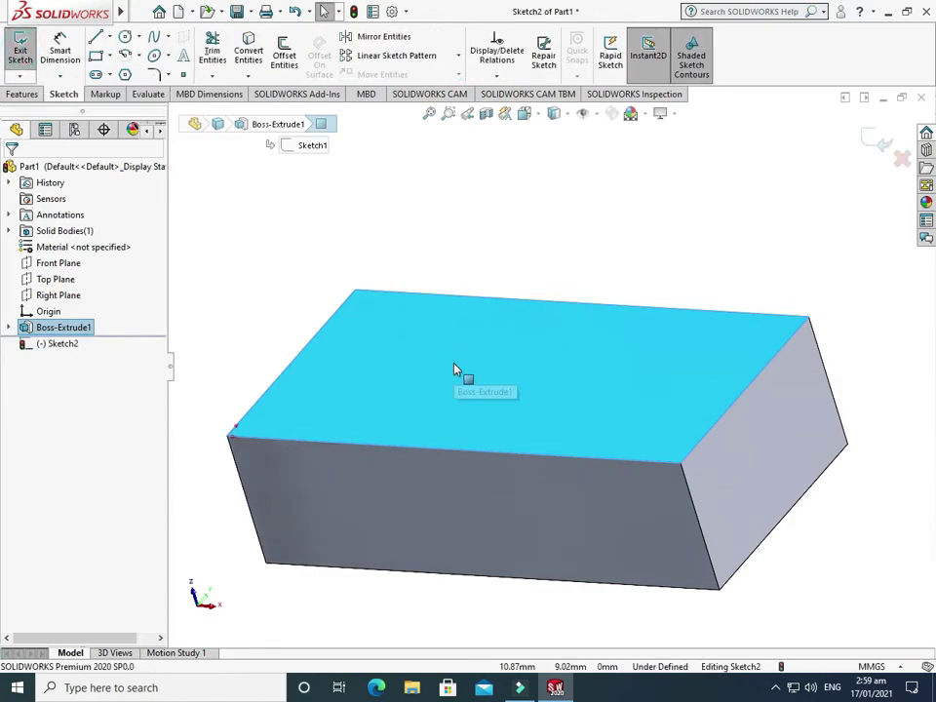
{"action": "scroll", "coordinate": [532, 322], "scroll_direction": "up", "scroll_amount": 2}
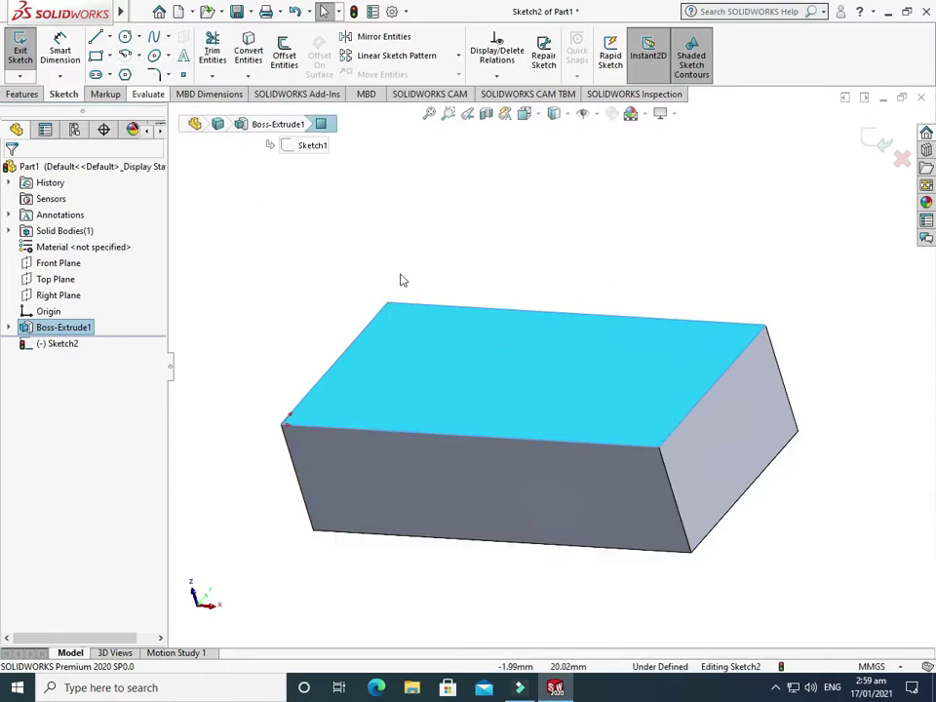
{"action": "scroll", "coordinate": [400, 278], "scroll_direction": "up", "scroll_amount": 1}
{"action": "left_click", "coordinate": [523, 115]}
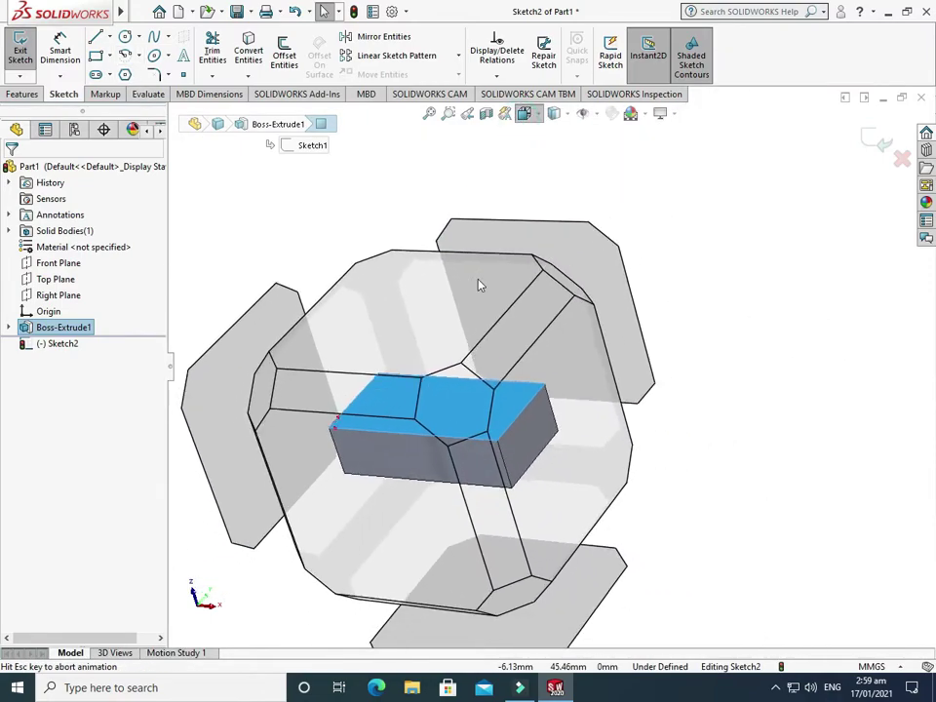
{"action": "left_click", "coordinate": [405, 373]}
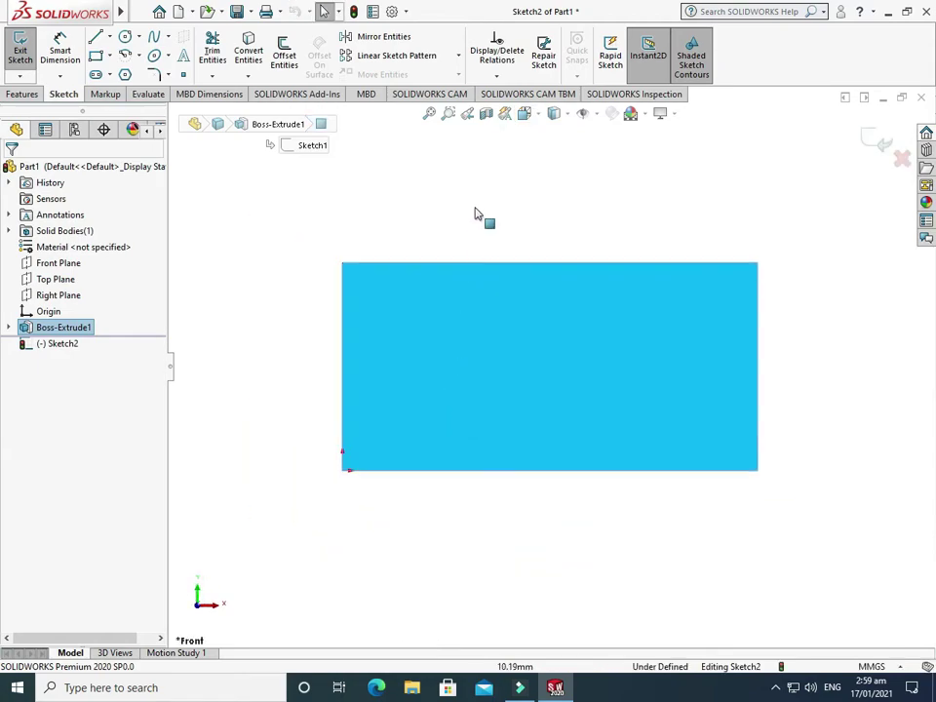
{"action": "left_click", "coordinate": [476, 203]}
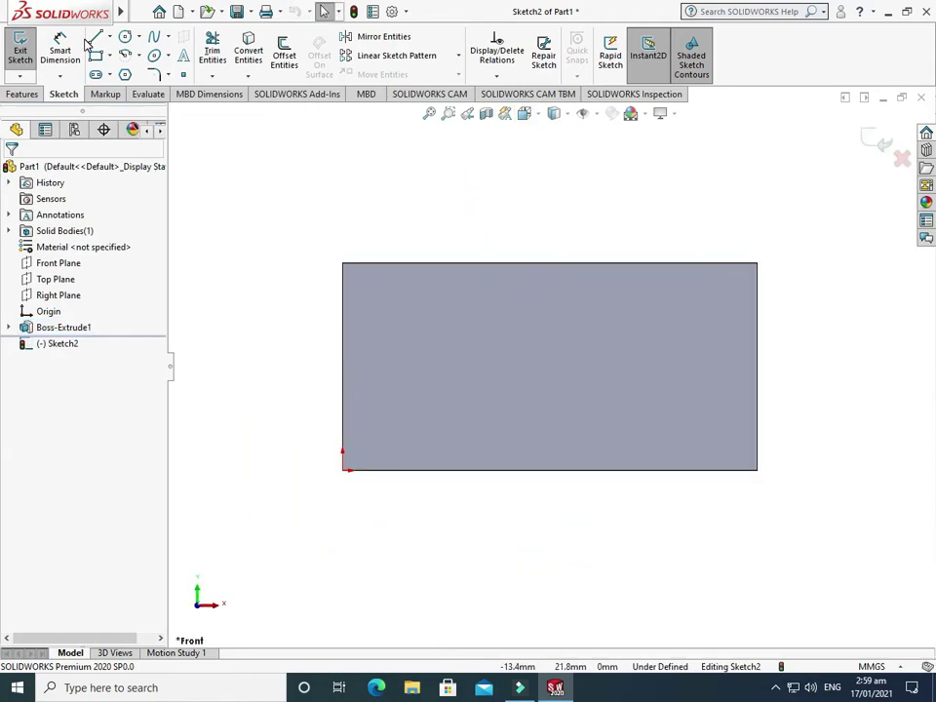
- Draw a centre-point circle near the face's top-left corner
{"action": "left_click", "coordinate": [140, 36]}
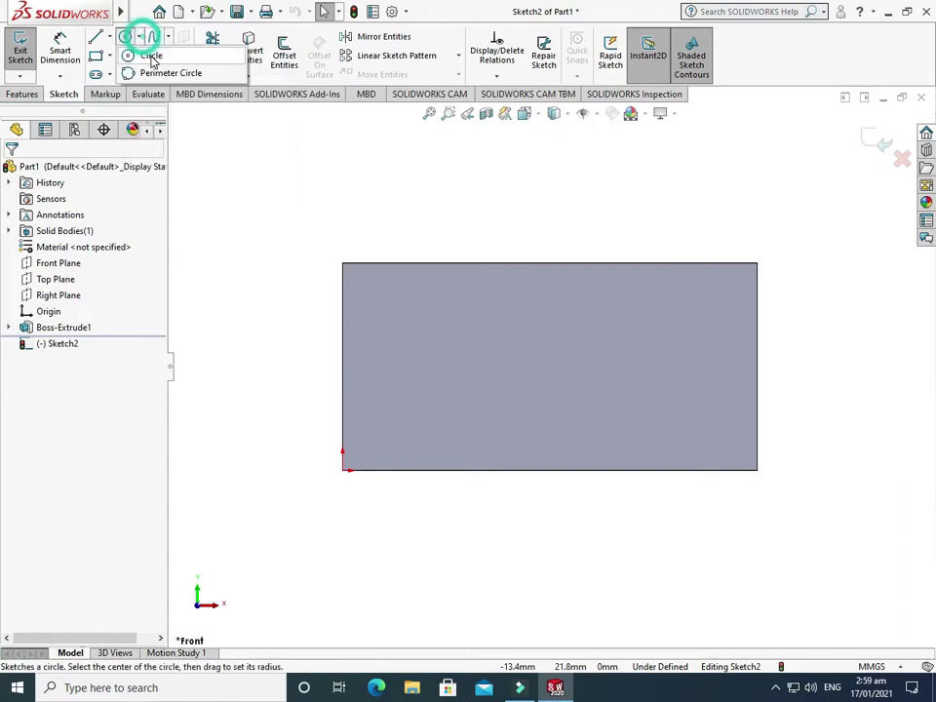
{"action": "left_click", "coordinate": [150, 54]}
{"action": "left_click", "coordinate": [406, 320]}
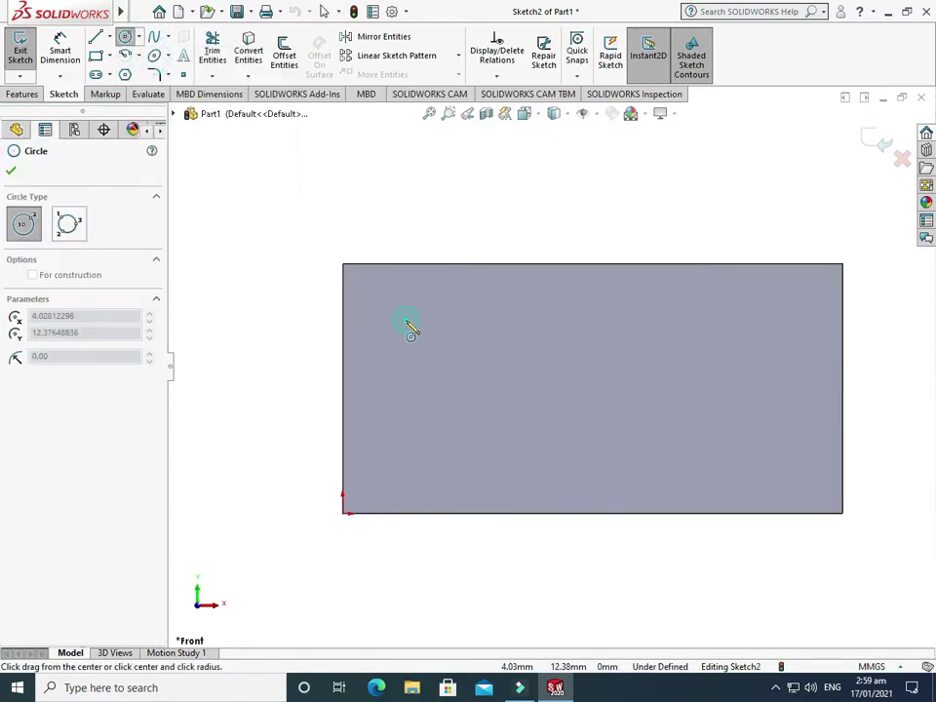
{"action": "left_click", "coordinate": [407, 360]}
{"action": "key", "text": "Escape"}
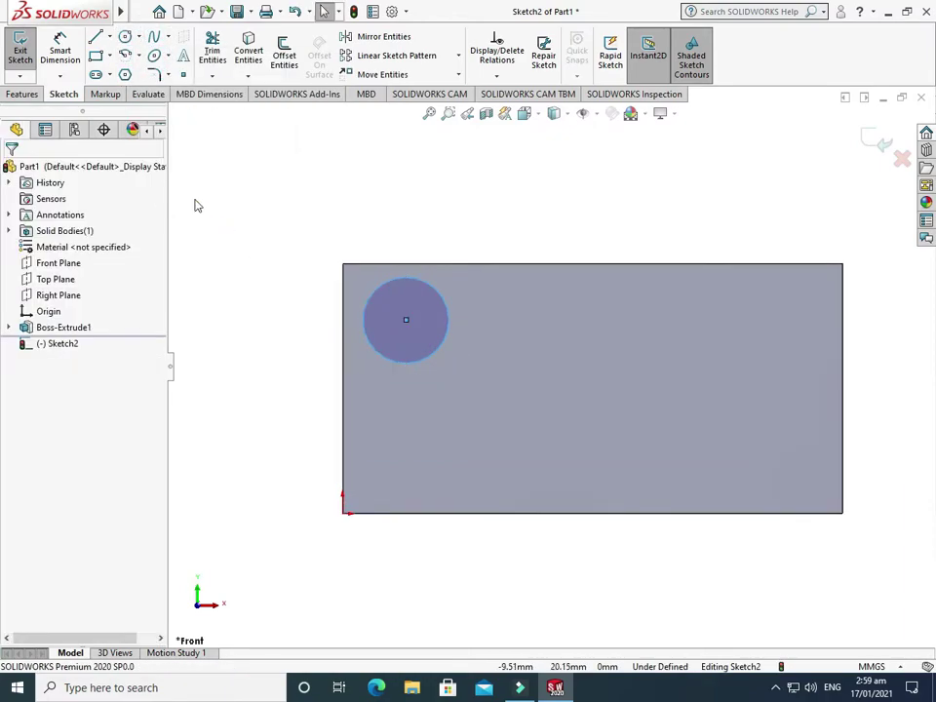
- Dimension the circle's diameter to 5 mm
{"action": "left_click", "coordinate": [60, 46]}
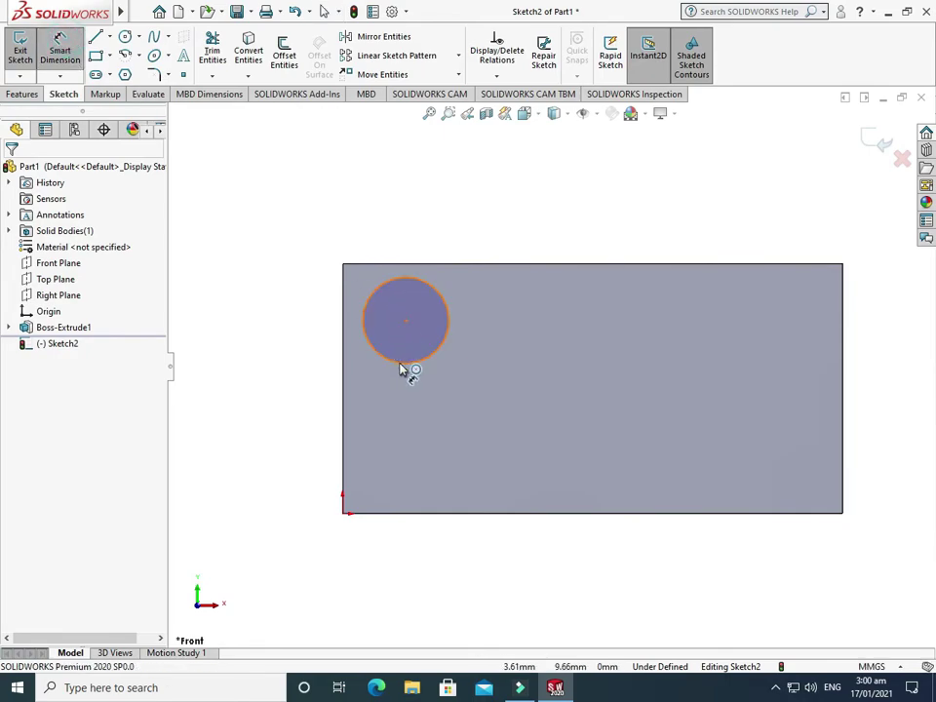
{"action": "left_click", "coordinate": [346, 386]}
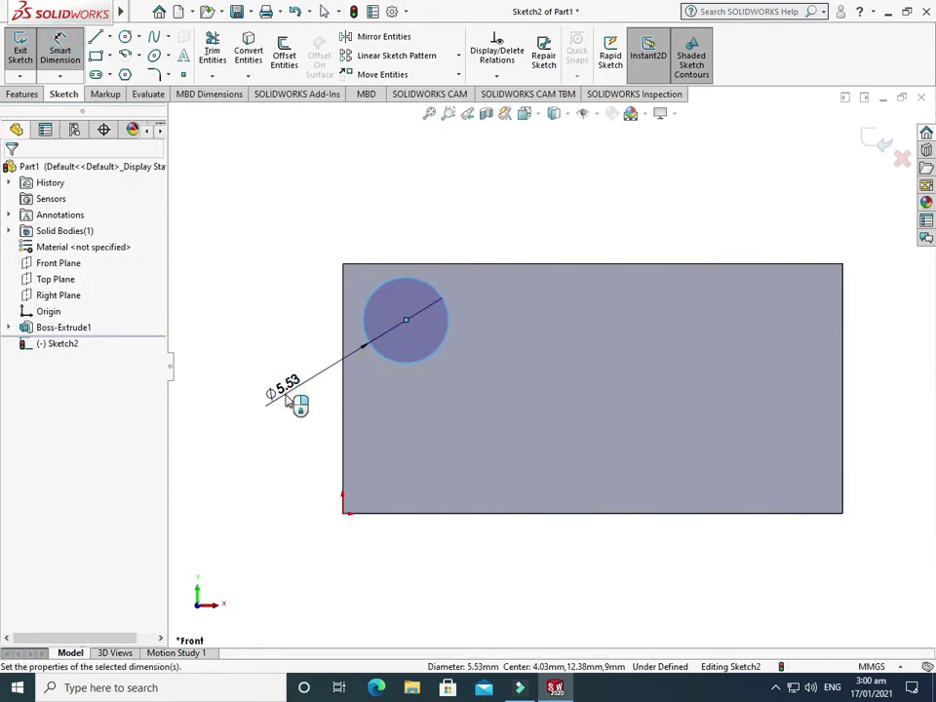
{"action": "left_click", "coordinate": [289, 394]}
{"action": "type", "text": "6"}
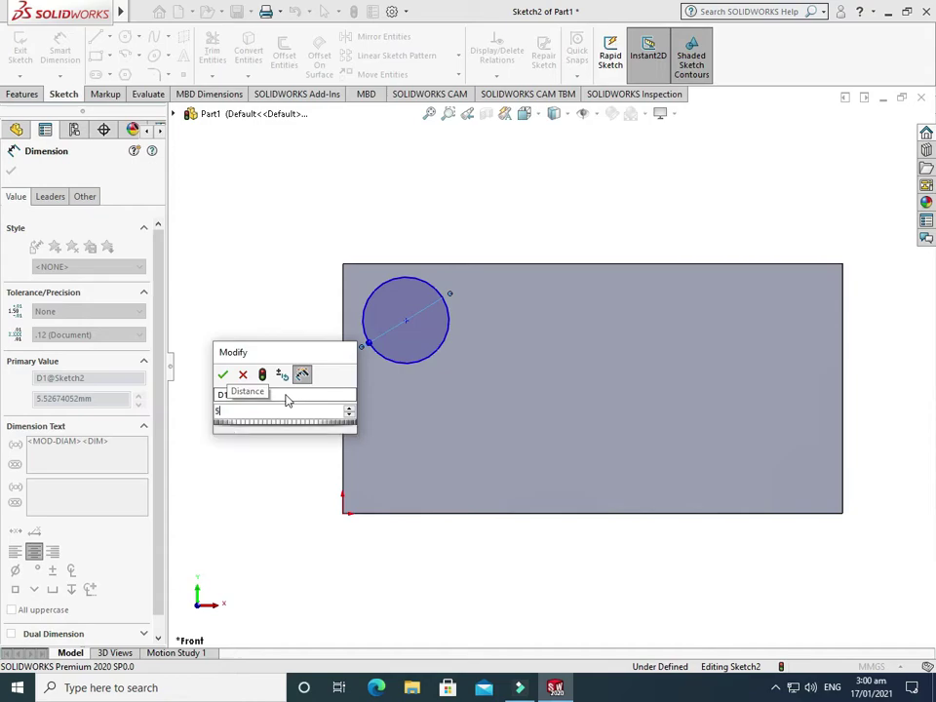
{"action": "left_click", "coordinate": [242, 374]}
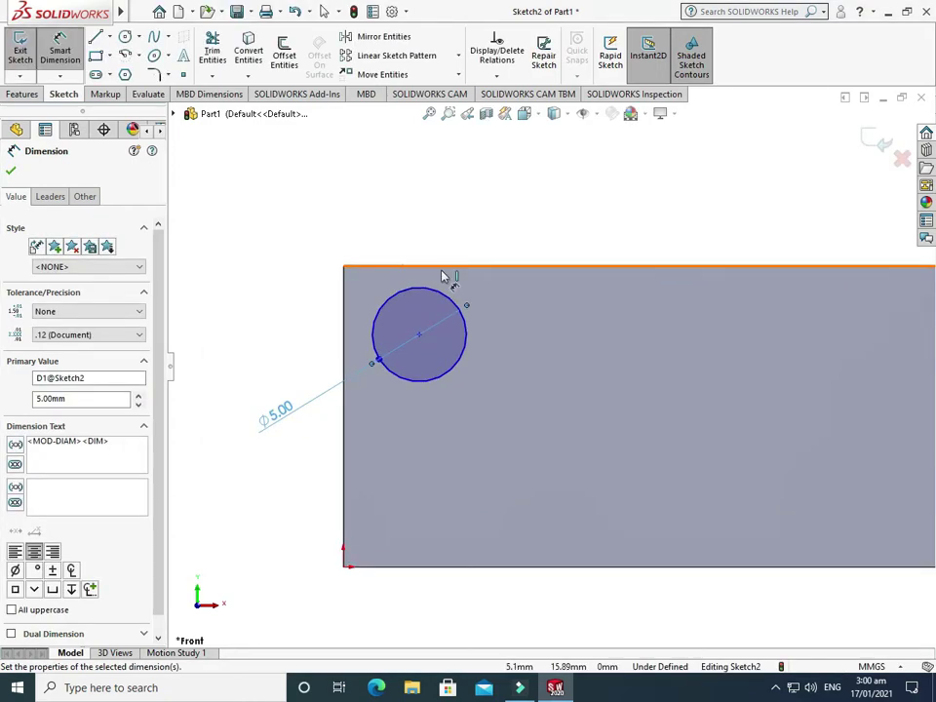
{"action": "key", "text": "Escape"}
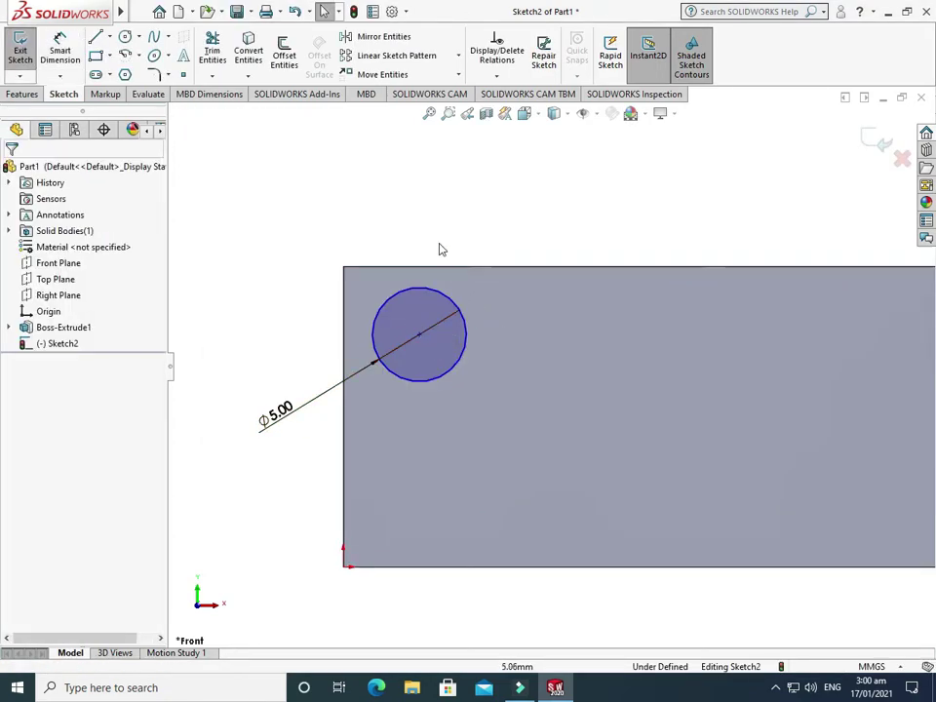
{"action": "mouse_move", "coordinate": [413, 338]}
{"action": "left_mouse_down"}
{"action": "mouse_move", "coordinate": [501, 396]}
{"action": "mouse_move", "coordinate": [412, 309]}
{"action": "mouse_move", "coordinate": [460, 387]}
{"action": "mouse_move", "coordinate": [444, 336]}
{"action": "mouse_move", "coordinate": [410, 339]}
{"action": "mouse_move", "coordinate": [479, 351]}
{"action": "mouse_move", "coordinate": [420, 335]}
{"action": "left_mouse_up"}
{"action": "key", "text": "Escape"}
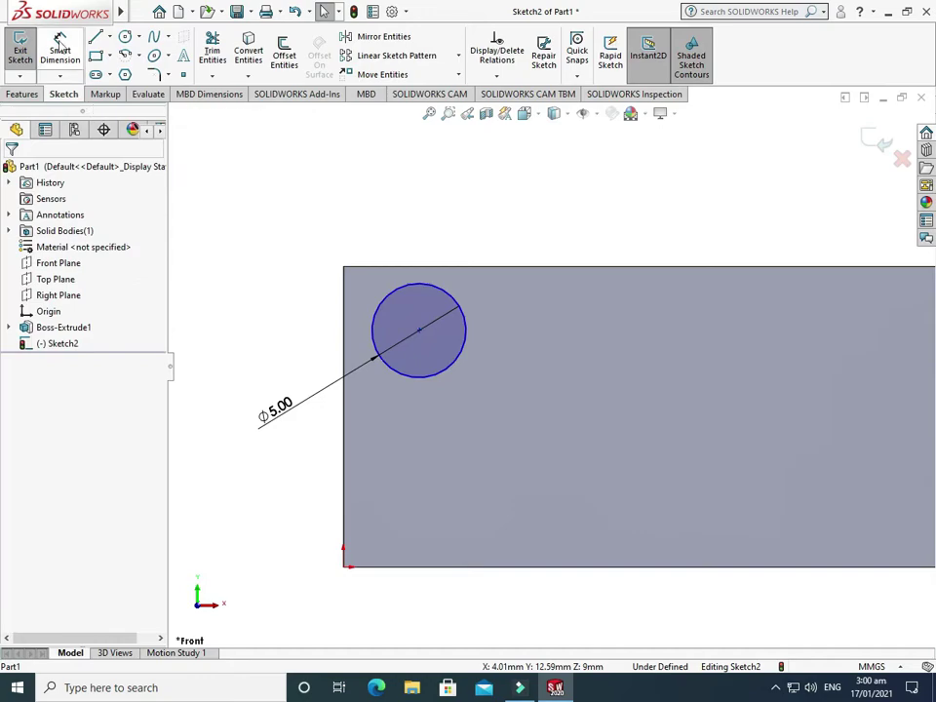
- Set the circle centre 4 mm below the block's top edge
{"action": "left_click", "coordinate": [59, 54]}
{"action": "left_click", "coordinate": [492, 267]}
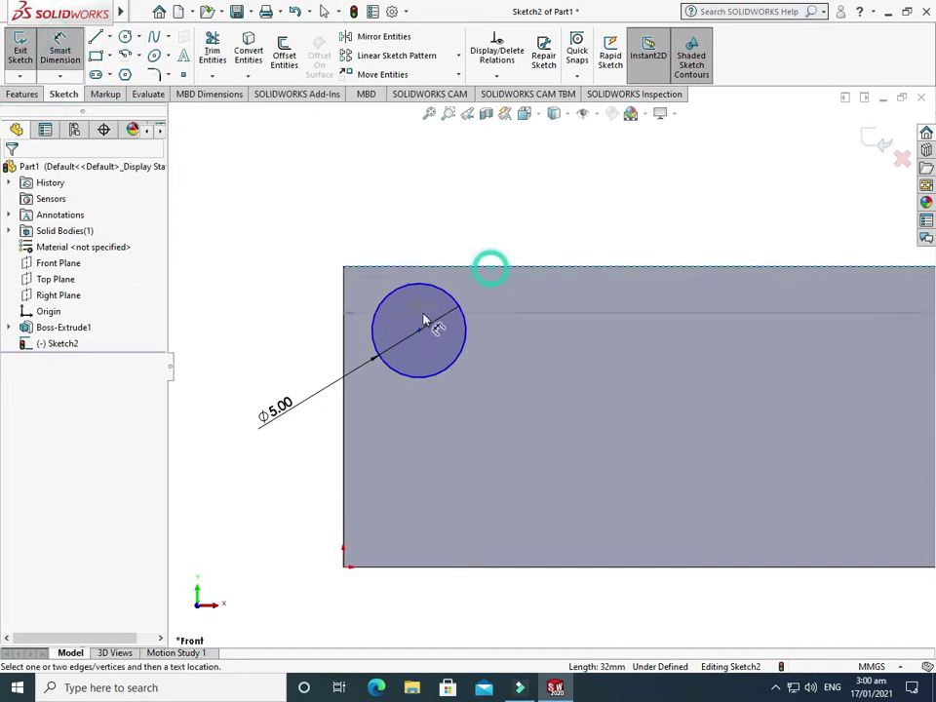
{"action": "left_click", "coordinate": [419, 329]}
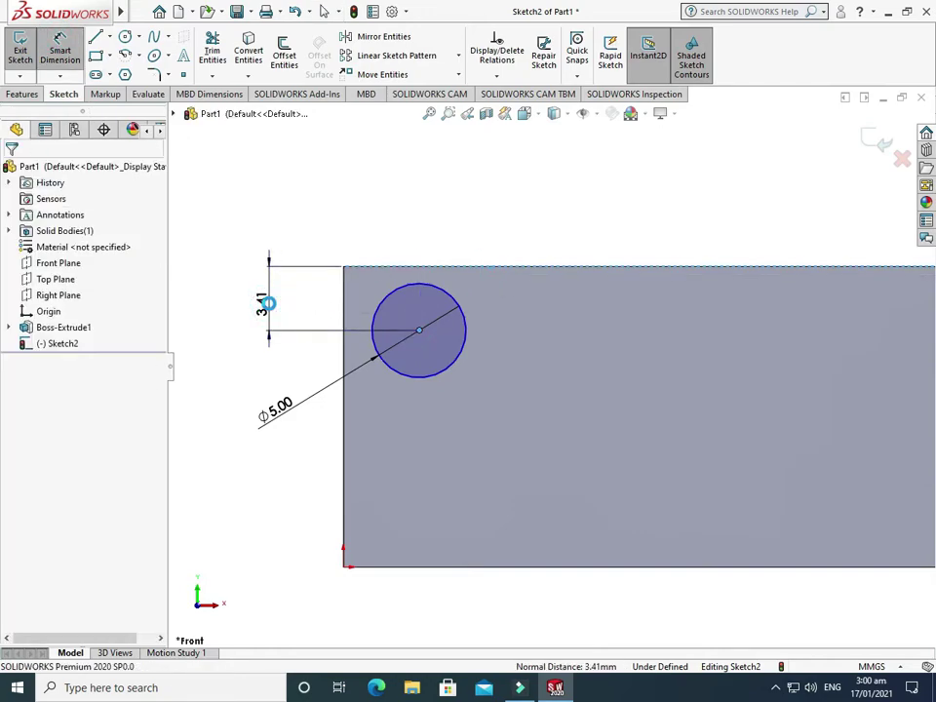
{"action": "left_click", "coordinate": [270, 304]}
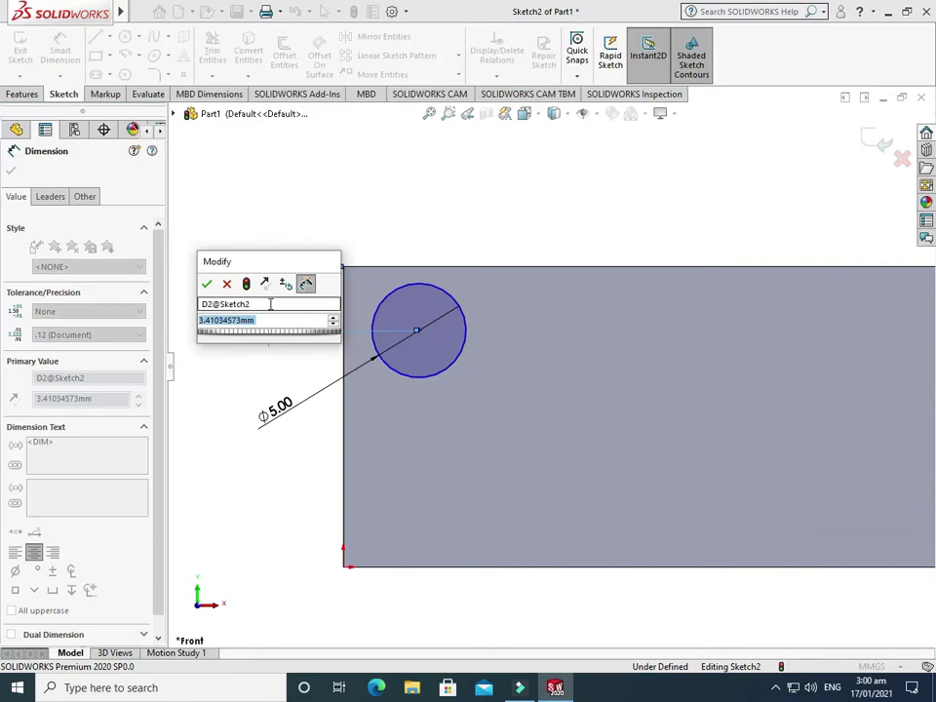
{"action": "type", "text": "4"}
{"action": "key", "text": "Return"}
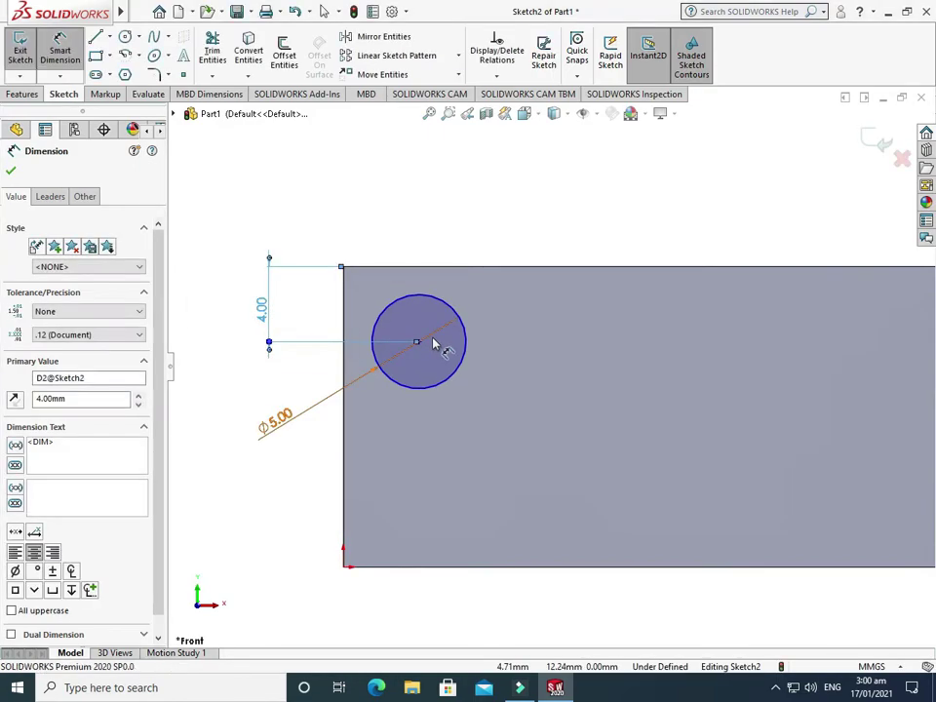
{"action": "key", "text": "Escape"}
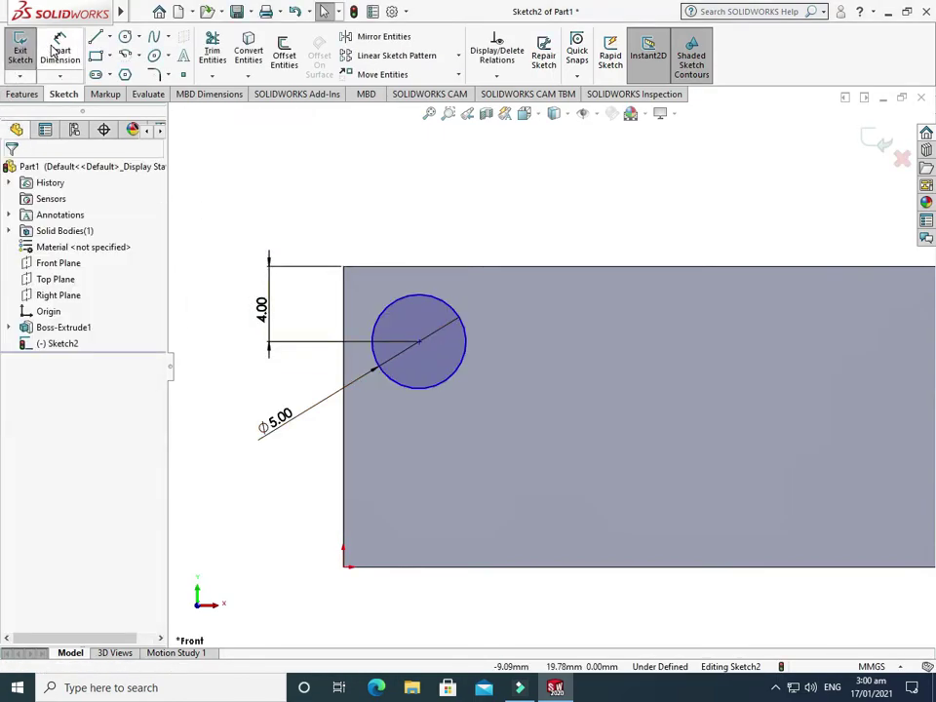
{"action": "left_click_drag", "start_coordinate": [419, 341], "coordinate": [492, 339]}
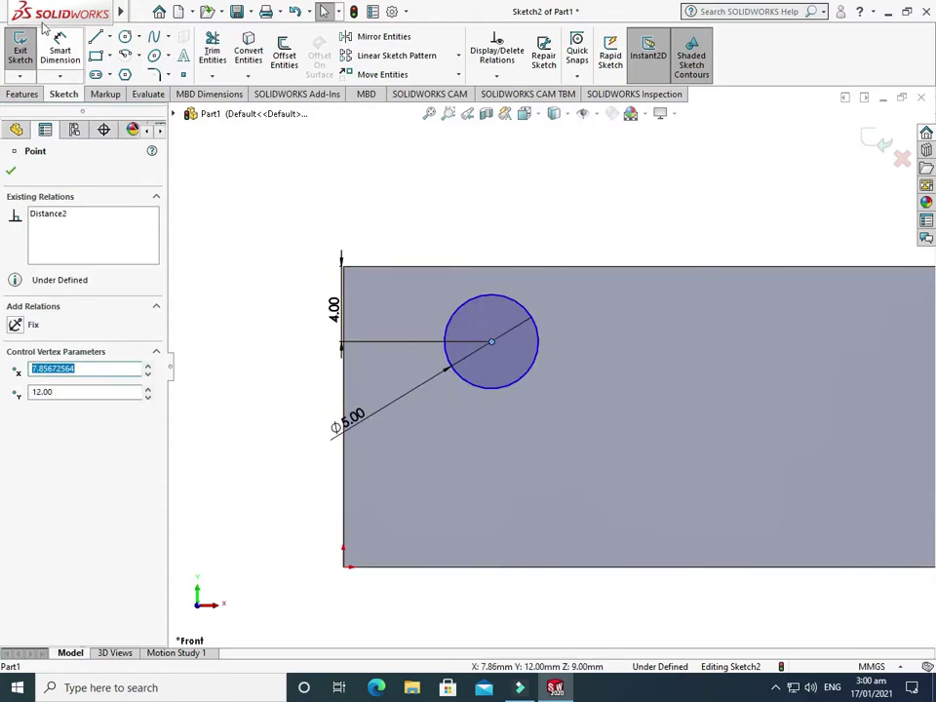
- Set the circle centre 4 mm from the block's left edge
{"action": "left_click", "coordinate": [60, 53]}
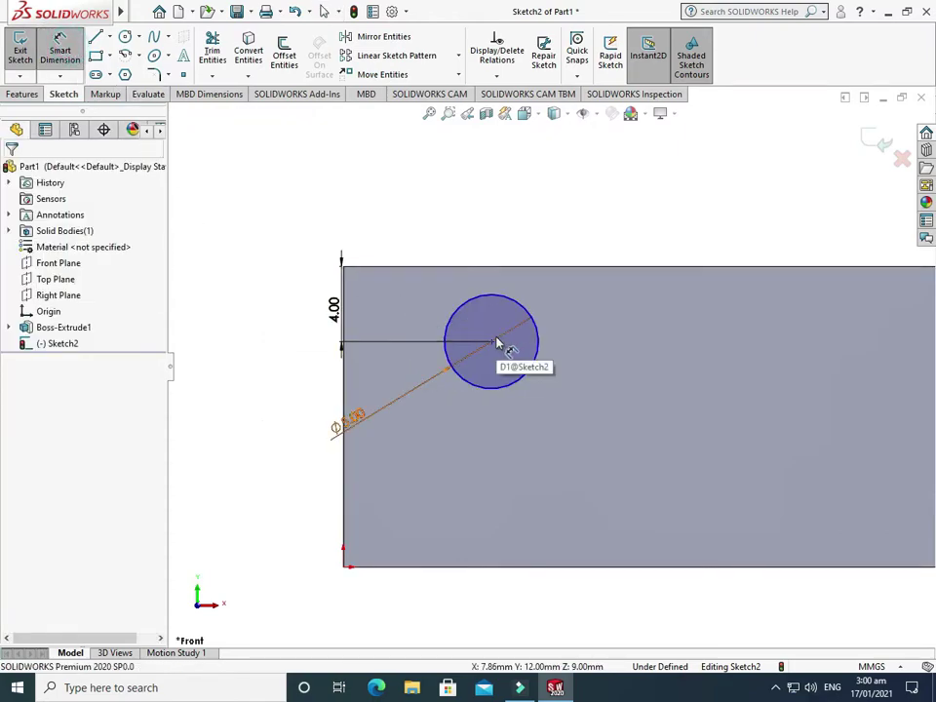
{"action": "left_click", "coordinate": [342, 400]}
{"action": "left_click", "coordinate": [407, 212]}
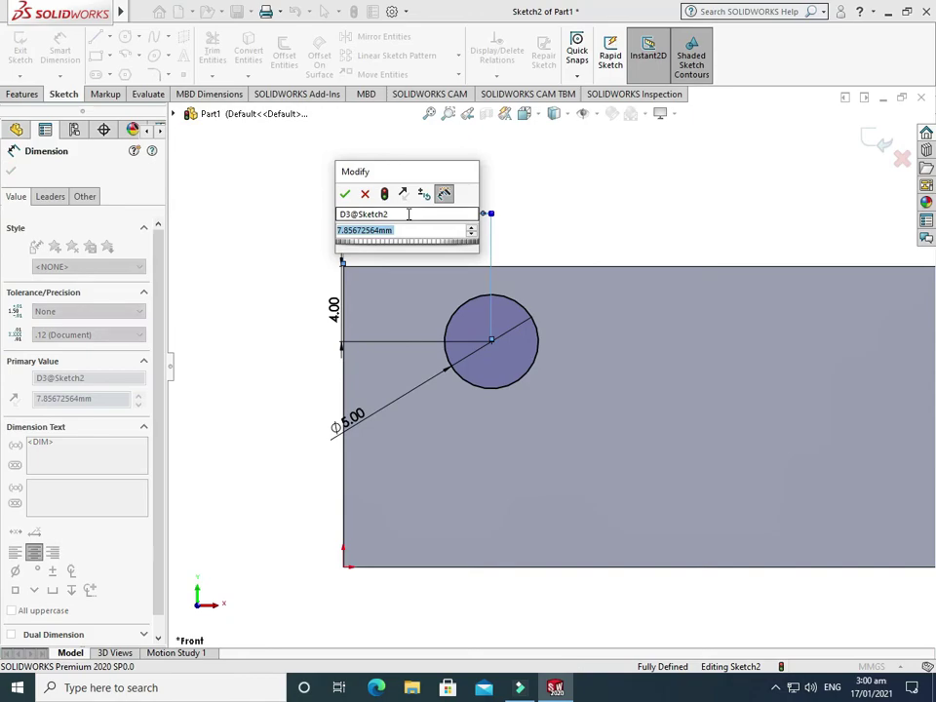
{"action": "type", "text": "4"}
{"action": "key", "text": "BackSpace"}
{"action": "key", "text": "Escape"}
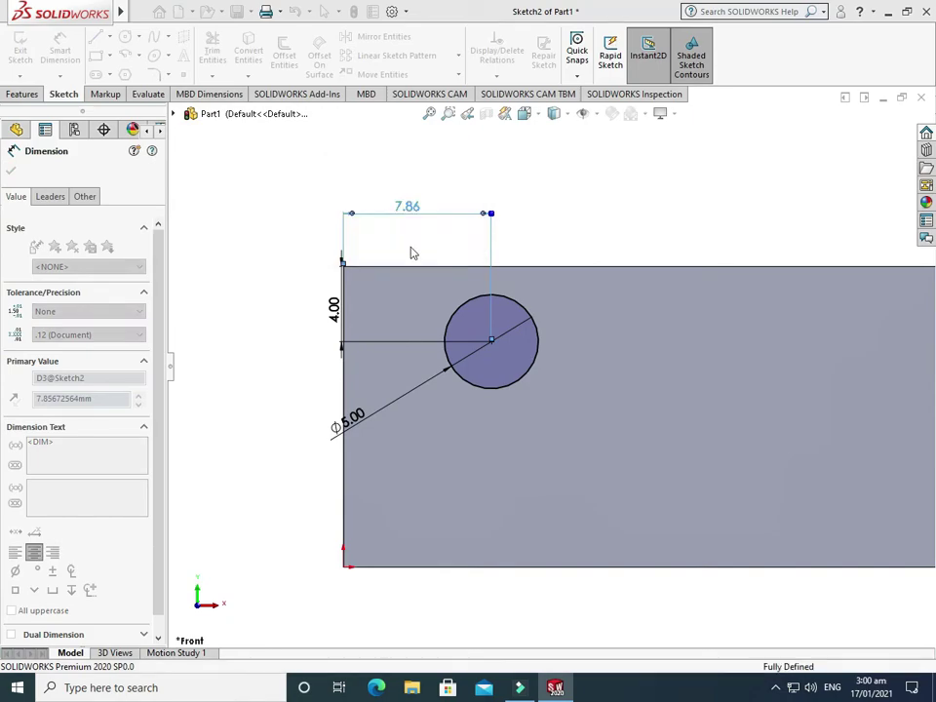
{"action": "key", "text": "Escape"}
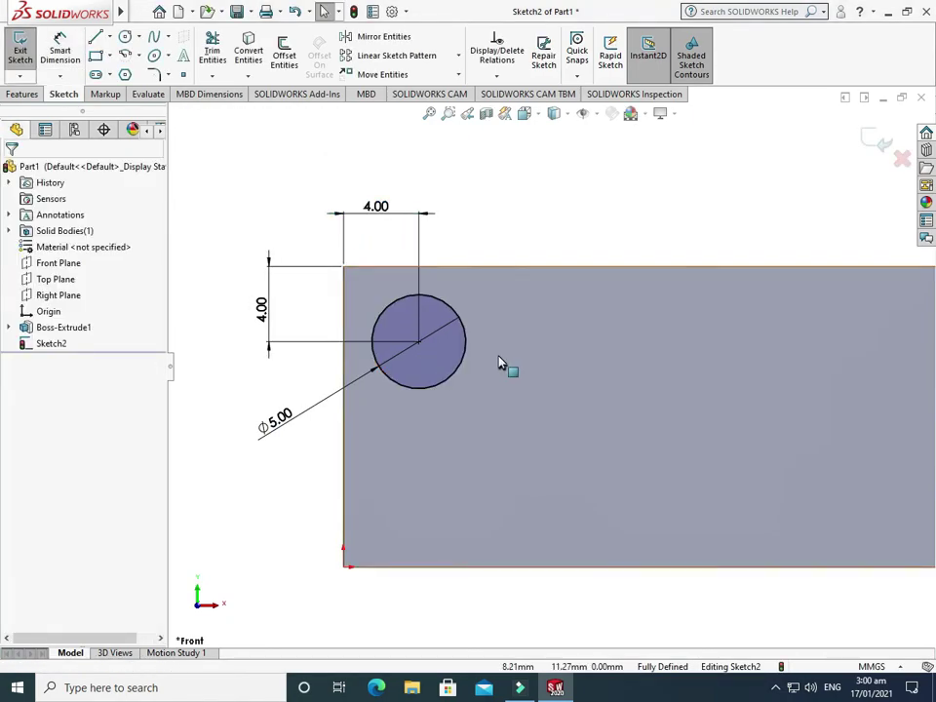
{"action": "scroll", "coordinate": [477, 334], "scroll_direction": "down", "scroll_amount": 2}
{"action": "scroll", "coordinate": [460, 336], "scroll_direction": "up", "scroll_amount": 2}
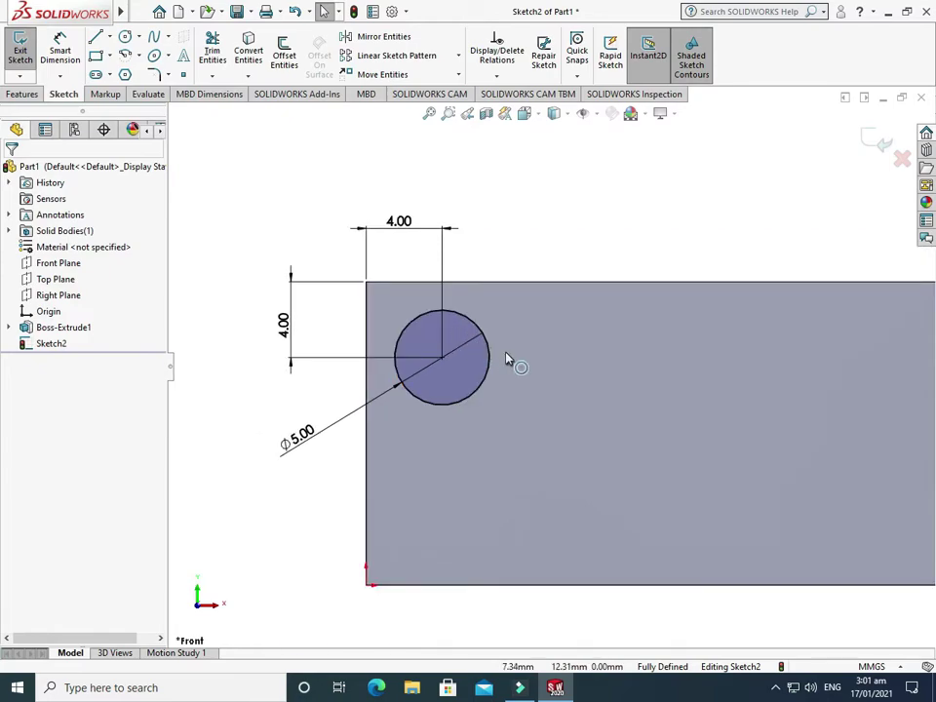
{"action": "scroll", "coordinate": [506, 359], "scroll_direction": "down", "scroll_amount": 3}
{"action": "scroll", "coordinate": [501, 370], "scroll_direction": "up", "scroll_amount": 3}
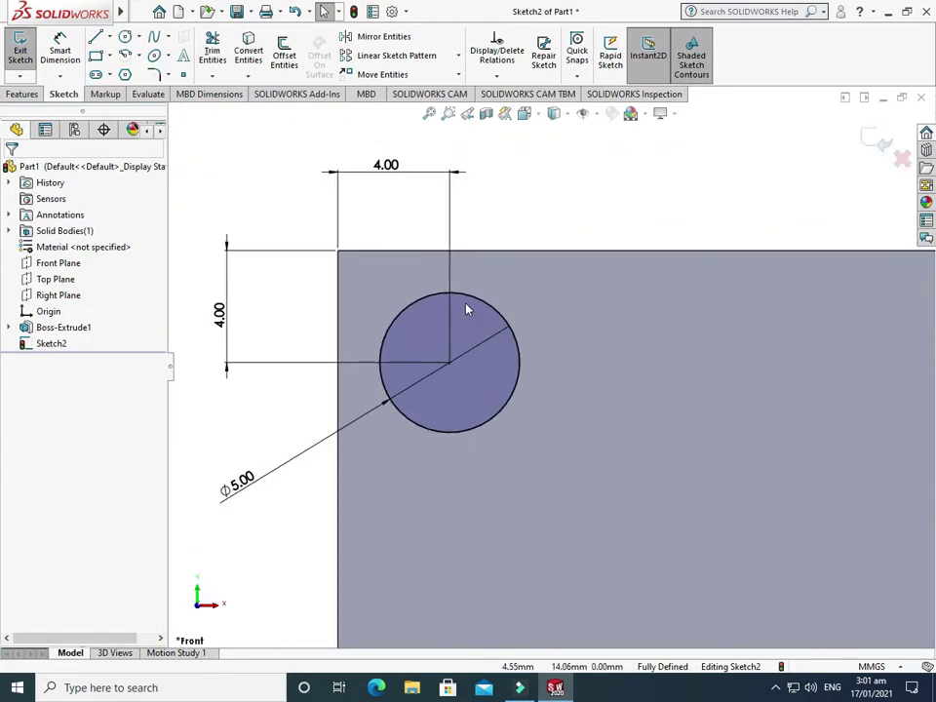
{"action": "scroll", "coordinate": [466, 310], "scroll_direction": "up", "scroll_amount": 5}
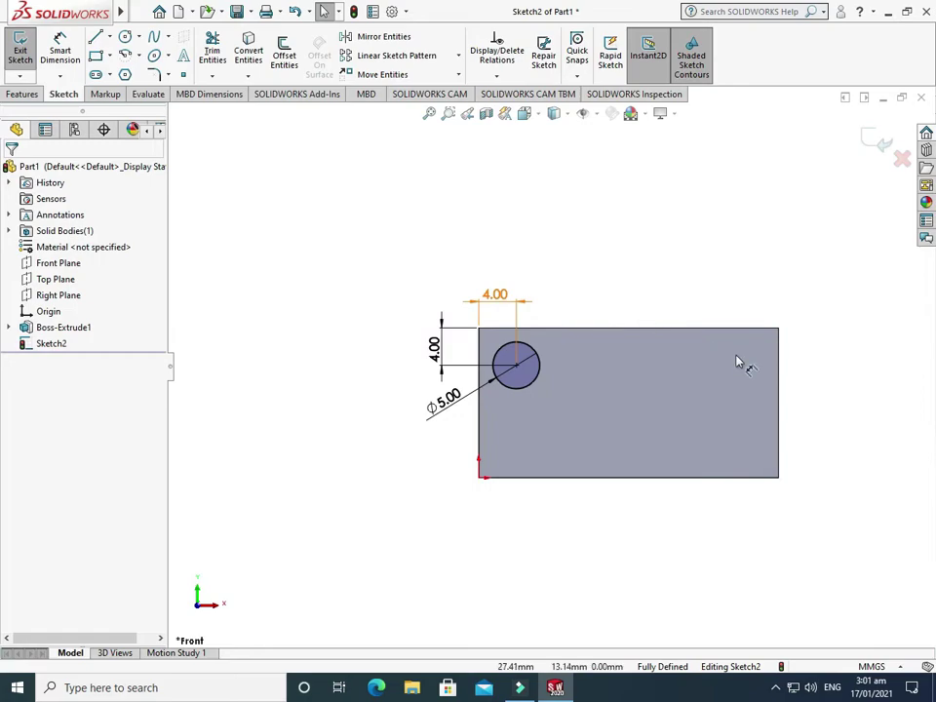
{"action": "scroll", "coordinate": [737, 363], "scroll_direction": "down", "scroll_amount": 2}
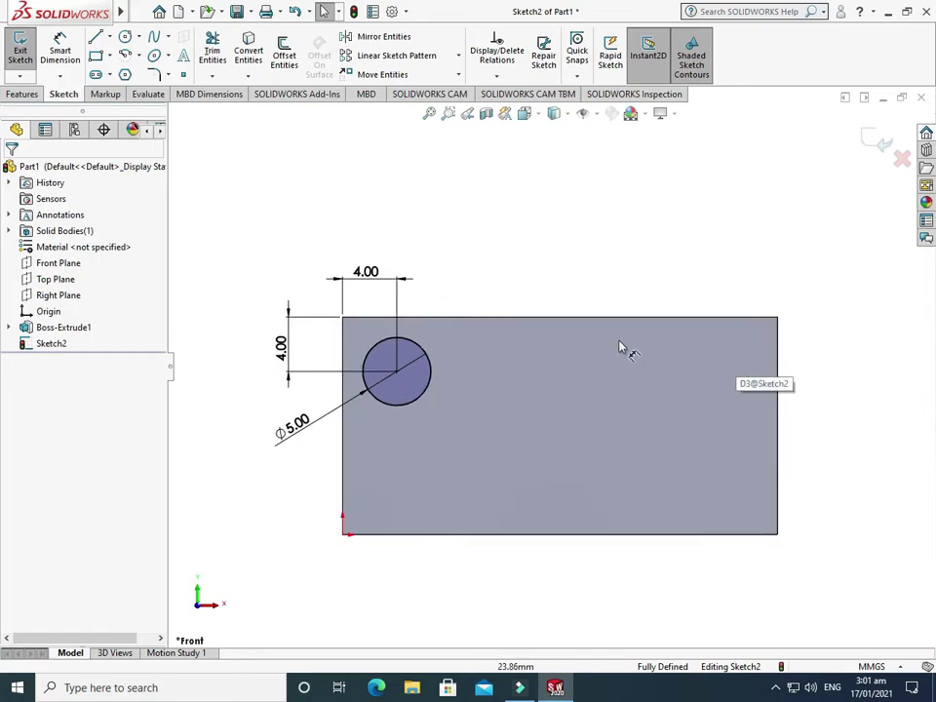
- Start a Linear Sketch Pattern of the circle along the top and left edges
{"action": "left_click", "coordinate": [429, 59]}
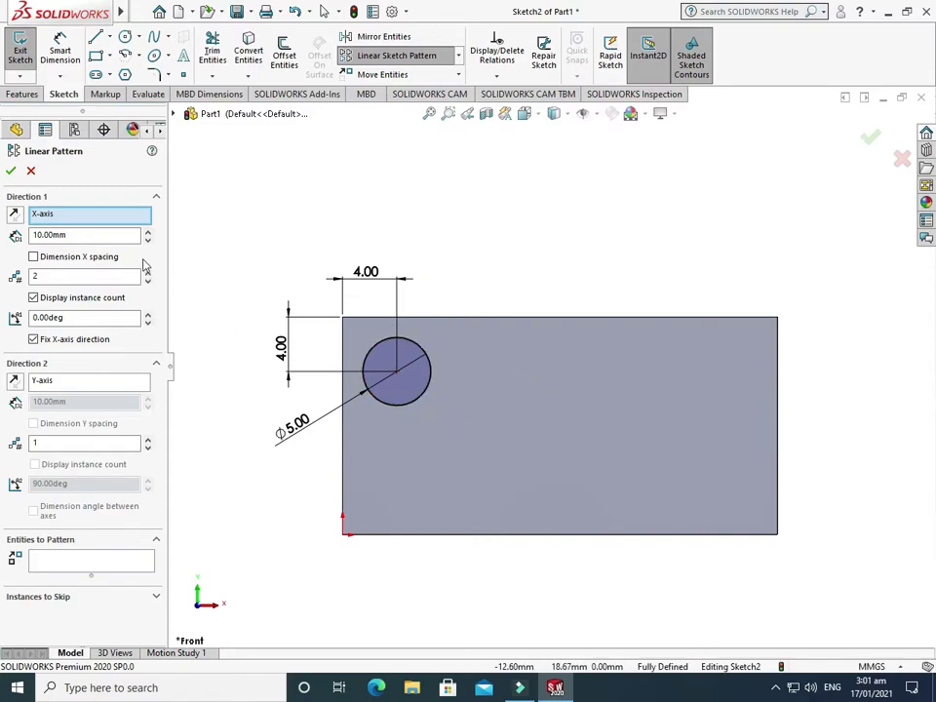
{"action": "scroll", "coordinate": [514, 381], "scroll_direction": "down", "scroll_amount": 1}
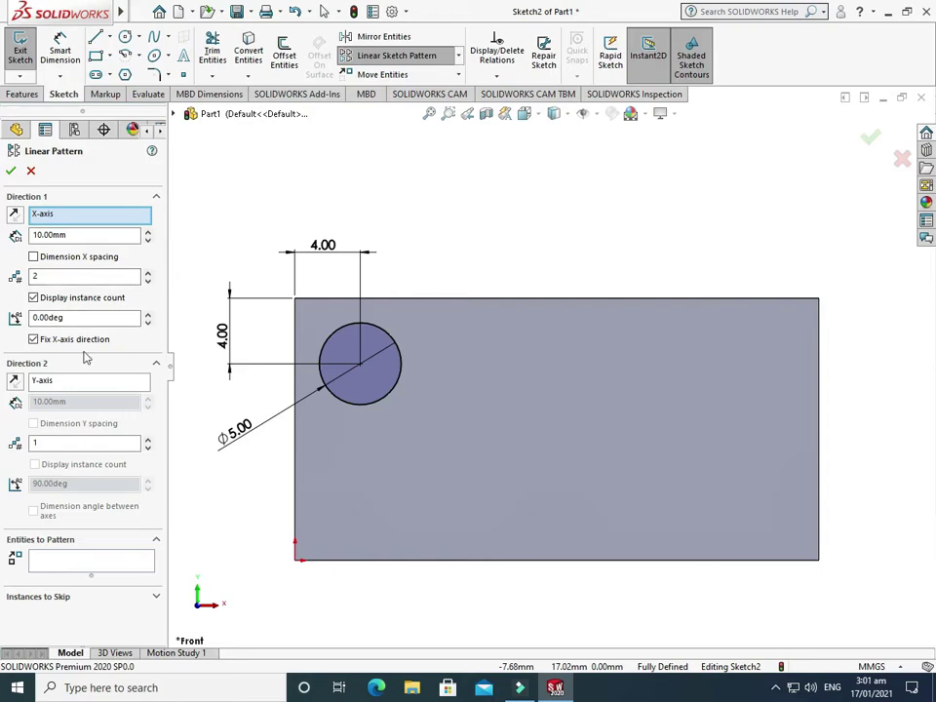
{"action": "left_click", "coordinate": [401, 298]}
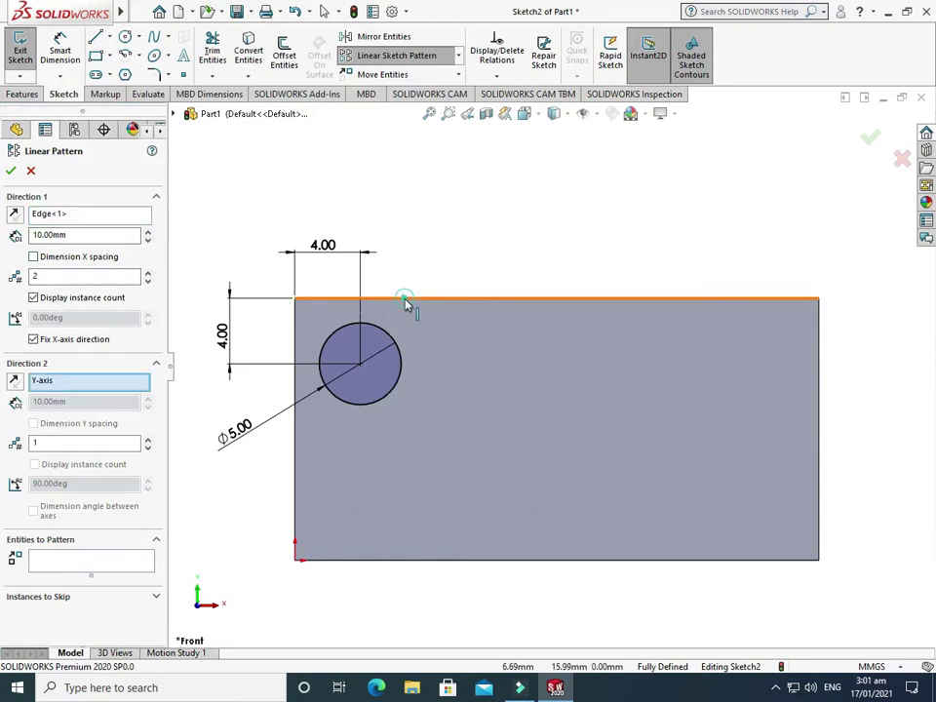
{"action": "left_click", "coordinate": [296, 516]}
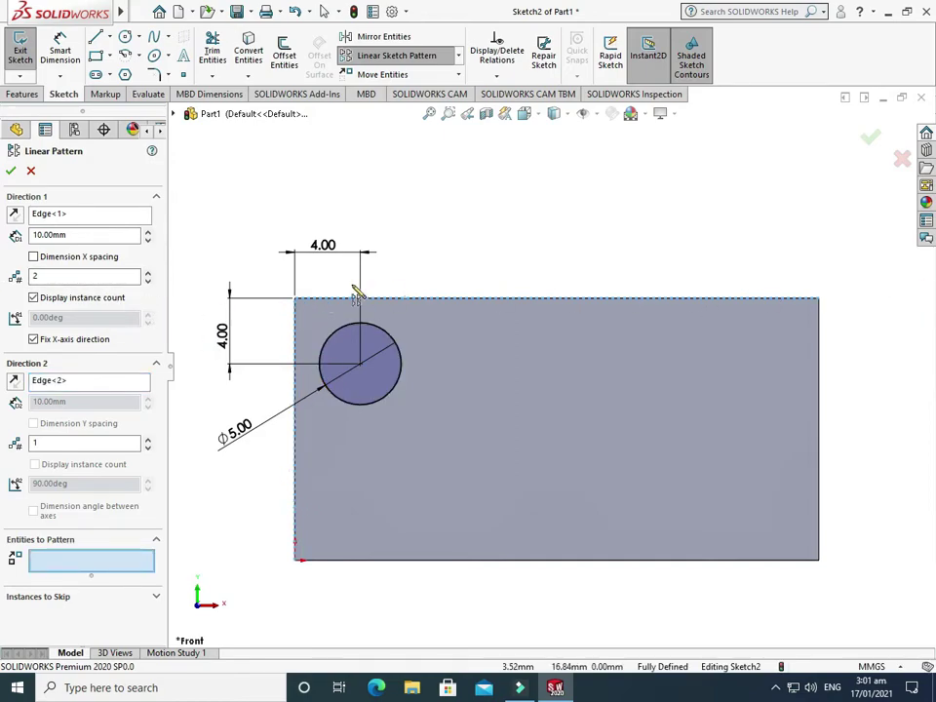
{"action": "left_click", "coordinate": [389, 338]}
{"action": "scroll", "coordinate": [385, 356], "scroll_direction": "up", "scroll_amount": 2}
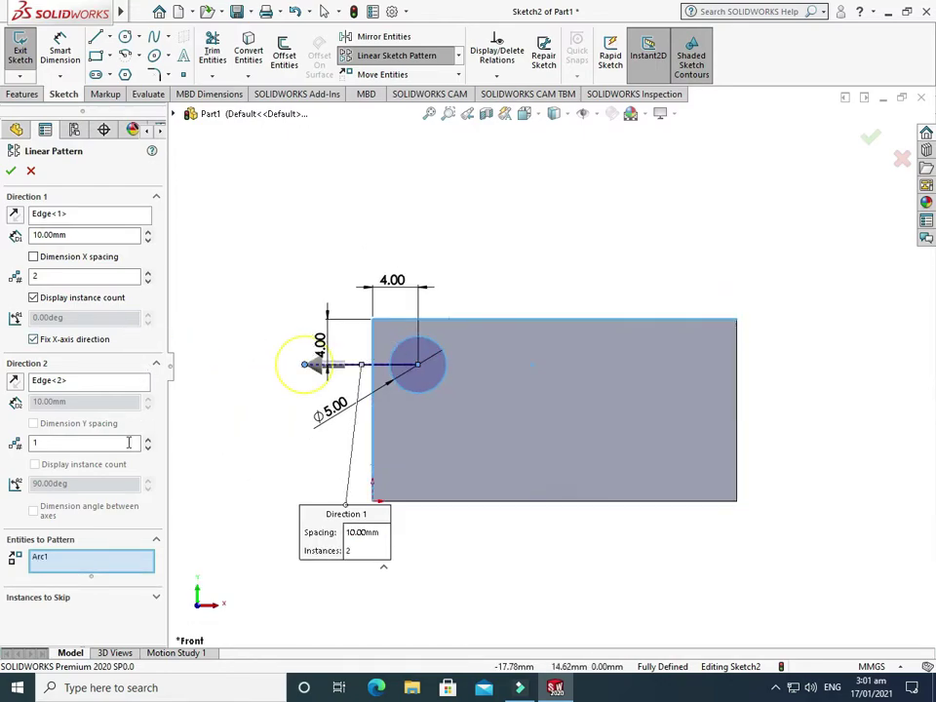
{"action": "left_click", "coordinate": [15, 382]}
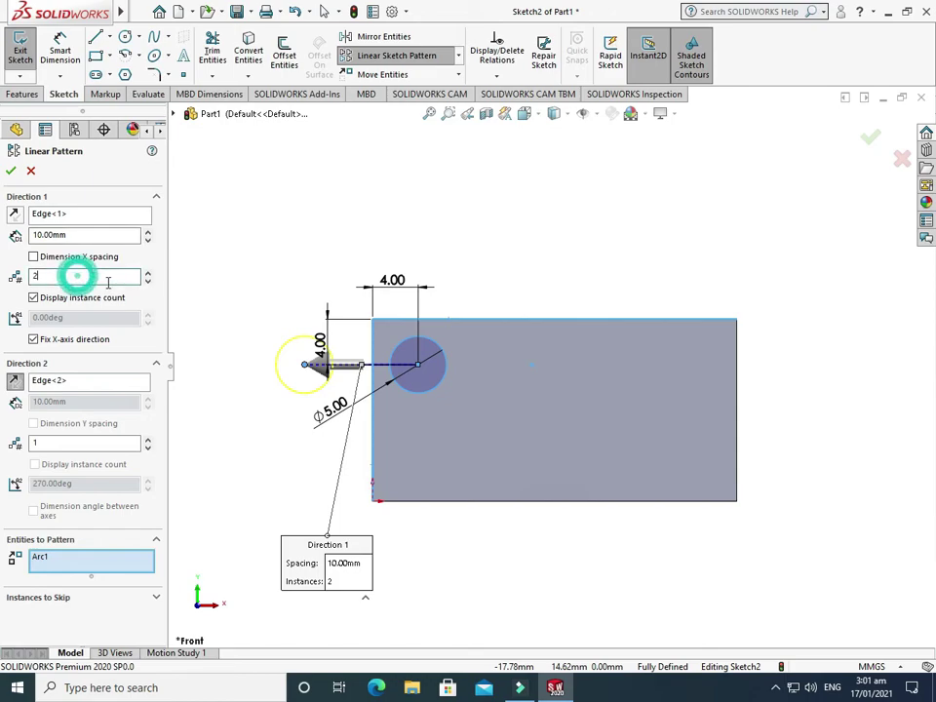
- Make Direction 1 a row of 4 circles spaced 8 mm running across the block
{"action": "left_click", "coordinate": [147, 276]}
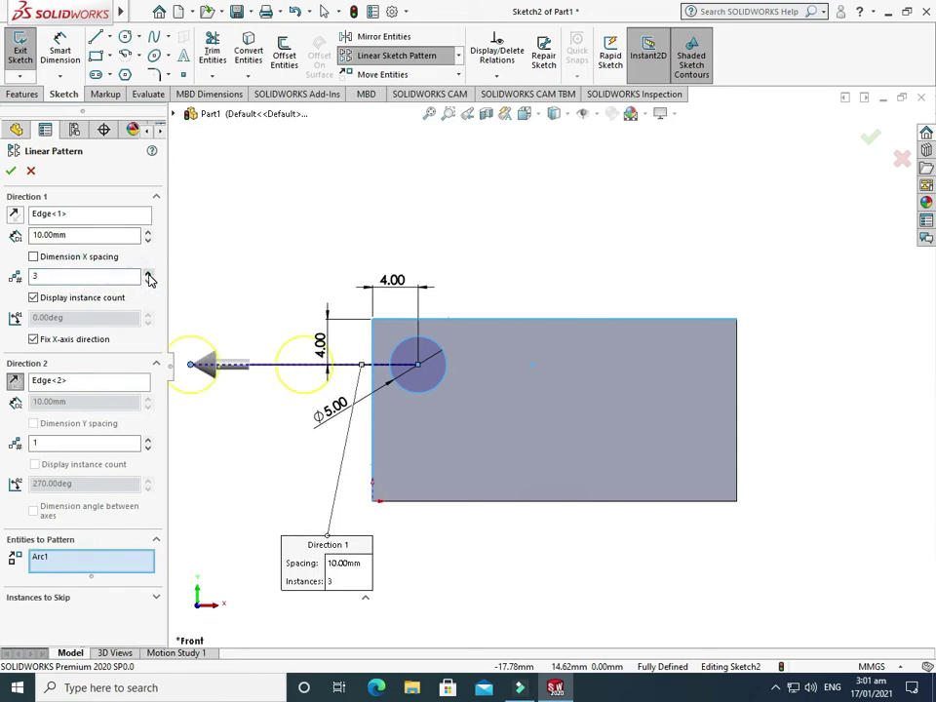
{"action": "key", "text": "z"}
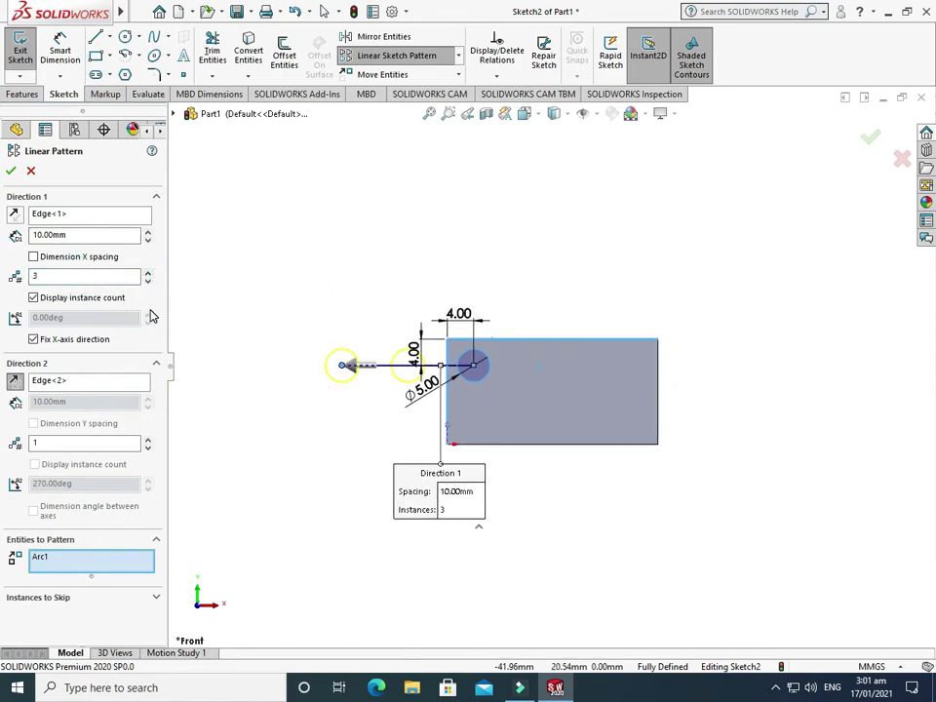
{"action": "left_click", "coordinate": [147, 272]}
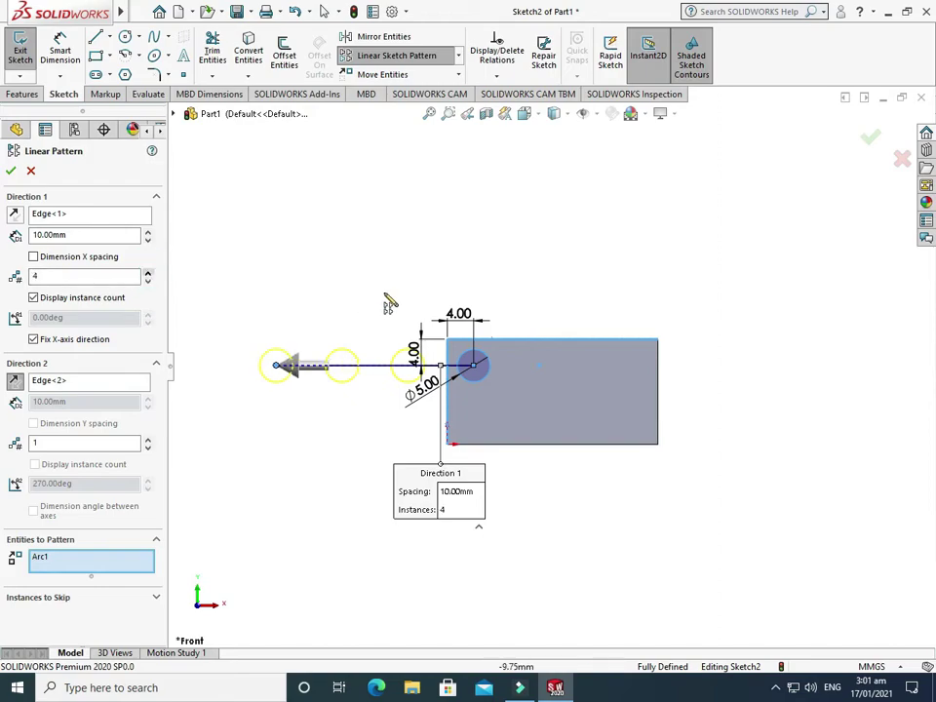
{"action": "left_click", "coordinate": [15, 214]}
{"action": "scroll", "coordinate": [665, 375], "scroll_direction": "down", "scroll_amount": 1}
{"action": "scroll", "coordinate": [665, 375], "scroll_direction": "down", "scroll_amount": 1}
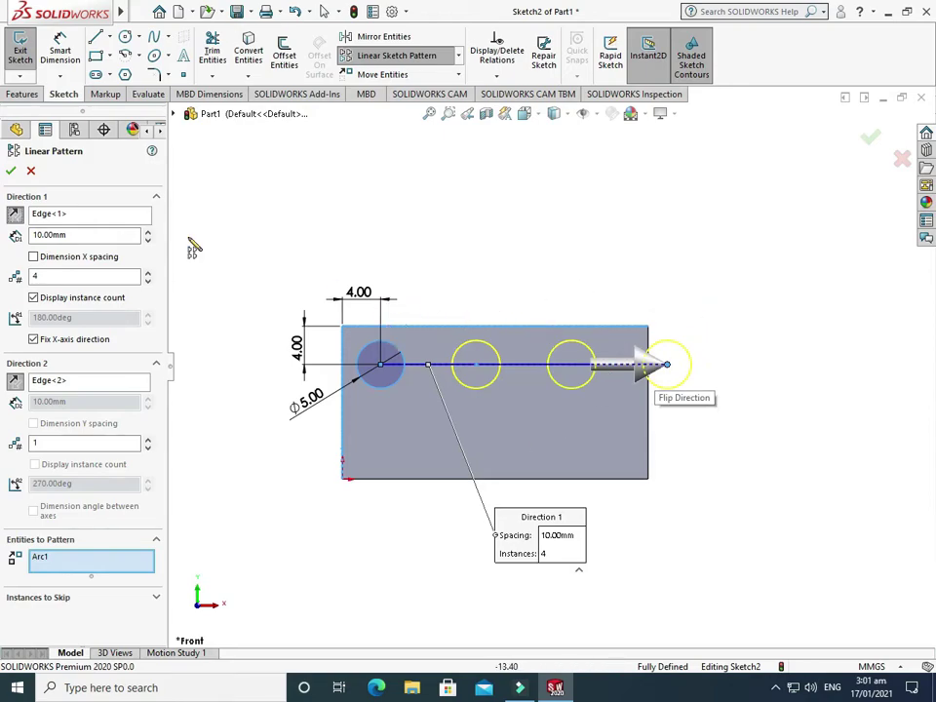
{"action": "double_click", "coordinate": [118, 234]}
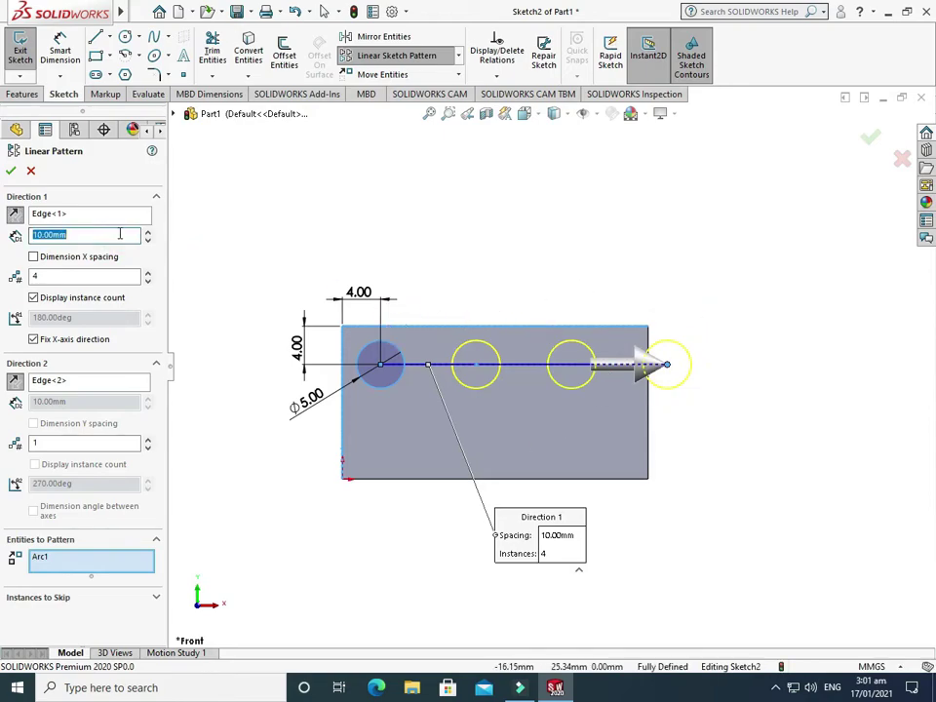
{"action": "type", "text": "8"}
{"action": "key", "text": "Return"}
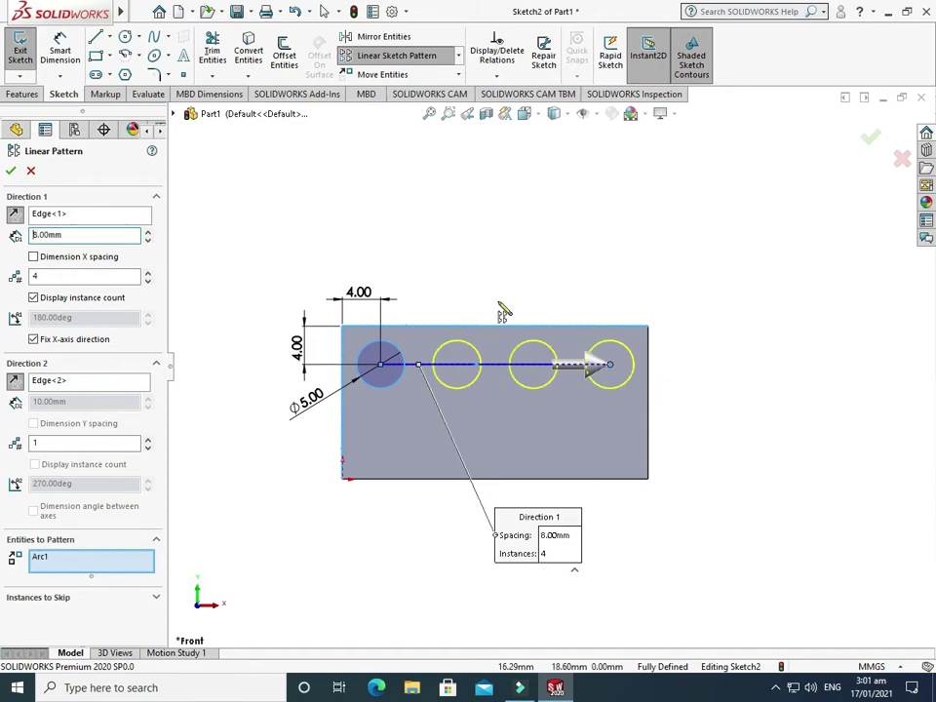
{"action": "scroll", "coordinate": [524, 323], "scroll_direction": "down", "scroll_amount": 1}
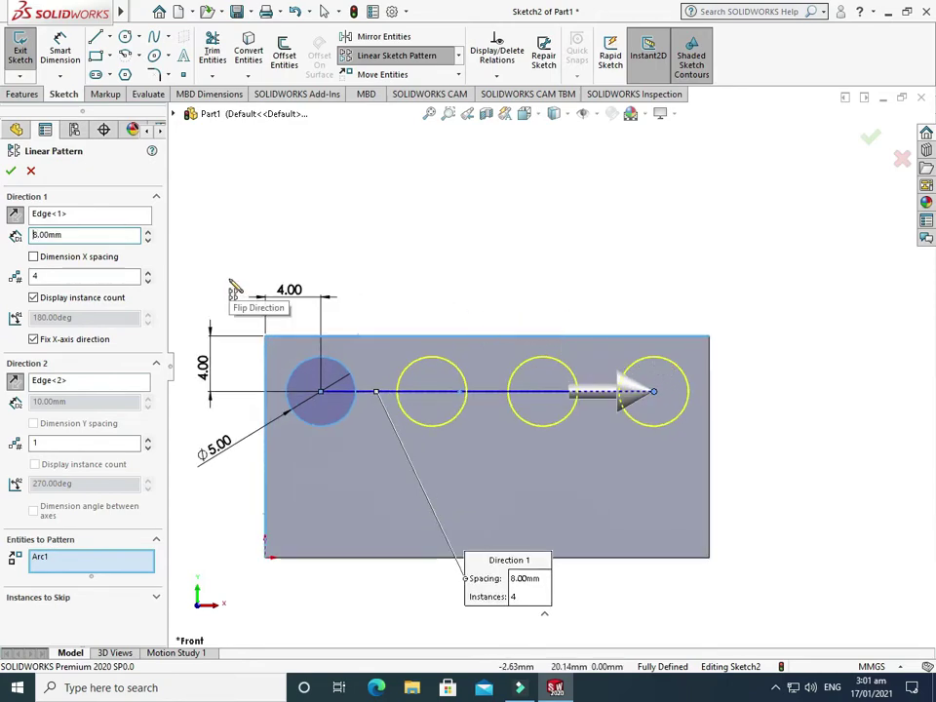
{"action": "scroll", "coordinate": [399, 317], "scroll_direction": "up", "scroll_amount": 1}
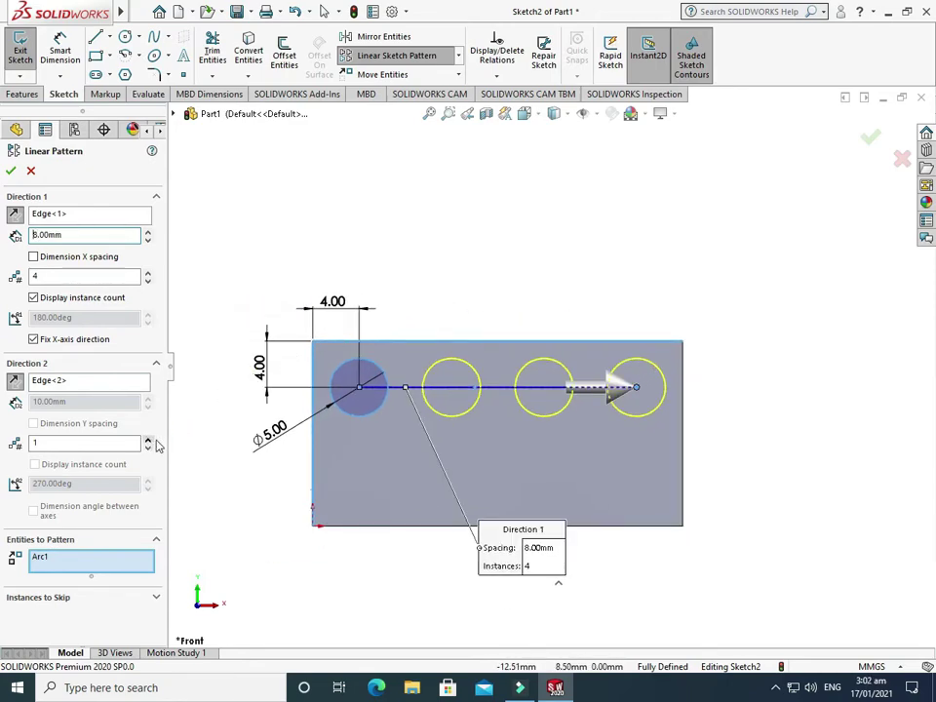
{"action": "left_click", "coordinate": [148, 440]}
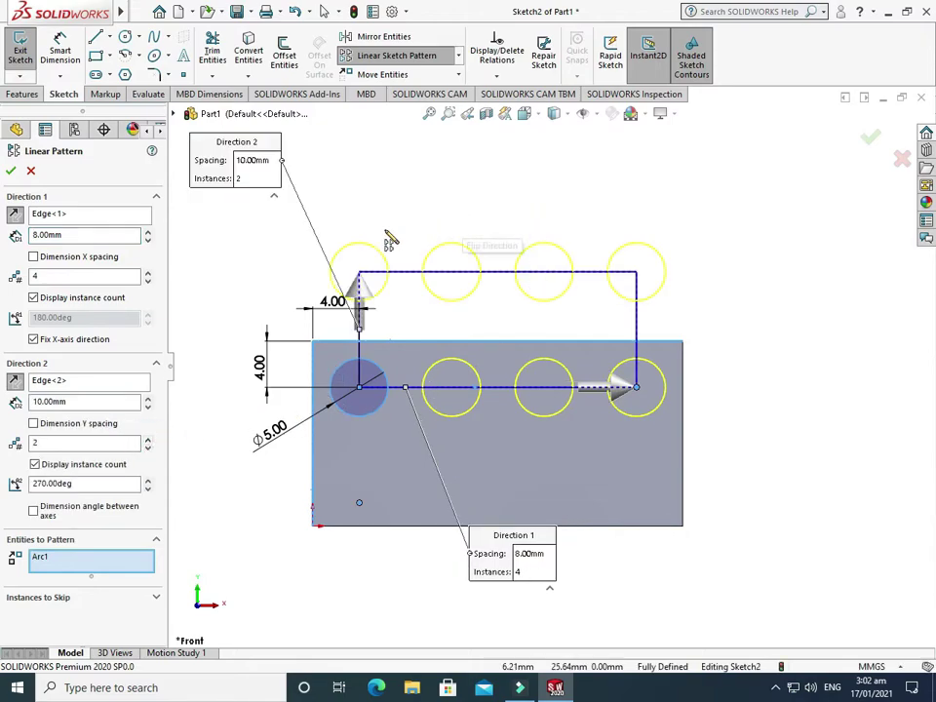
- Flip the second row below the first, space rows 8 mm apart, and accept the pattern
{"action": "left_click", "coordinate": [15, 382]}
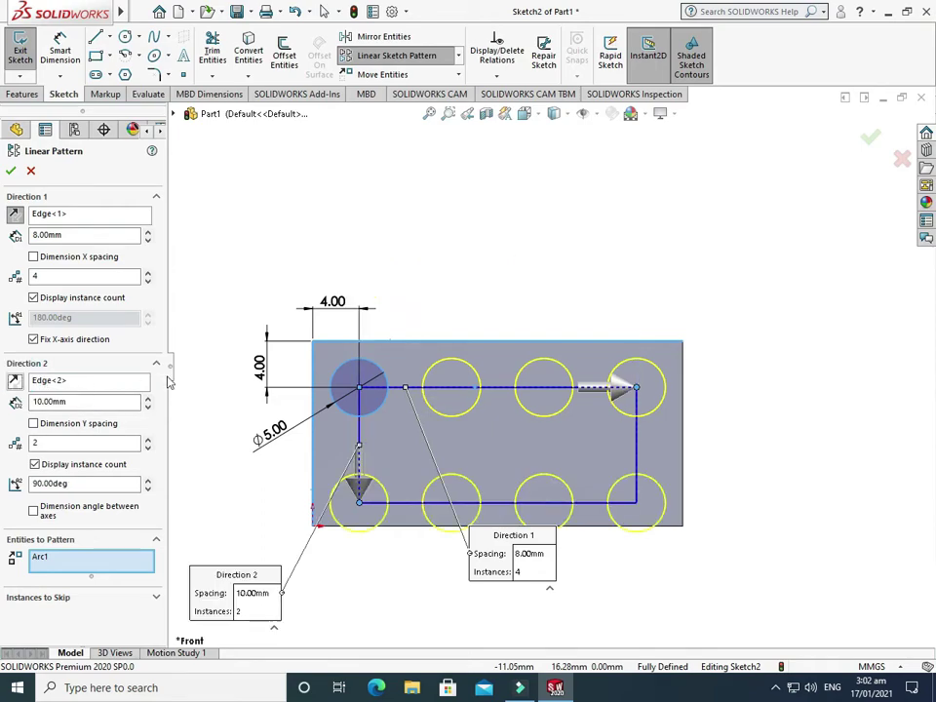
{"action": "scroll", "coordinate": [629, 531], "scroll_direction": "down", "scroll_amount": 5}
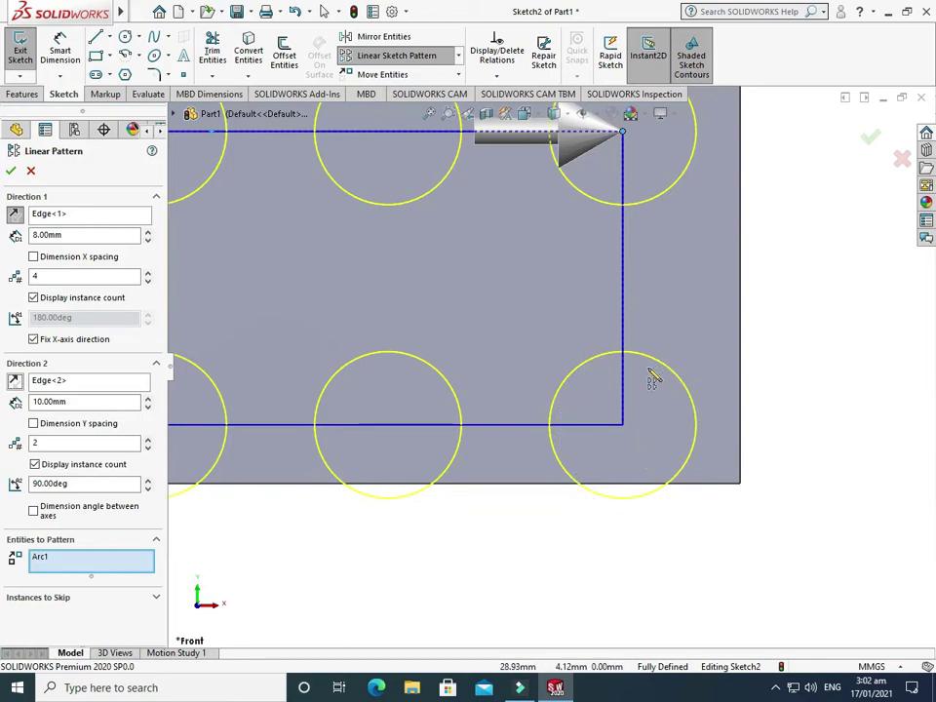
{"action": "scroll", "coordinate": [581, 360], "scroll_direction": "up", "scroll_amount": 5}
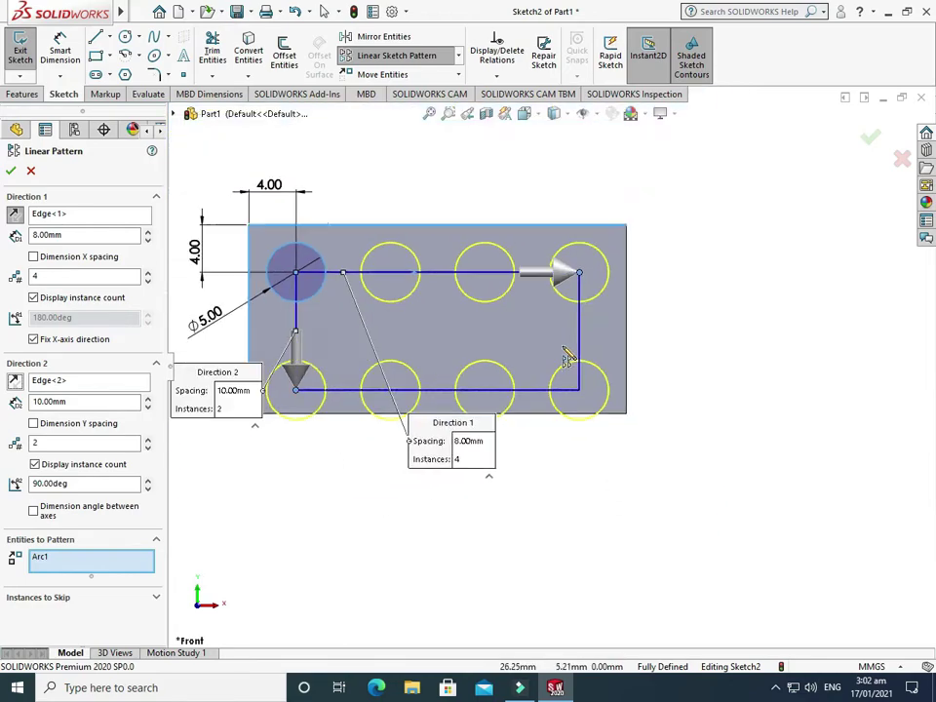
{"action": "double_click", "coordinate": [73, 401]}
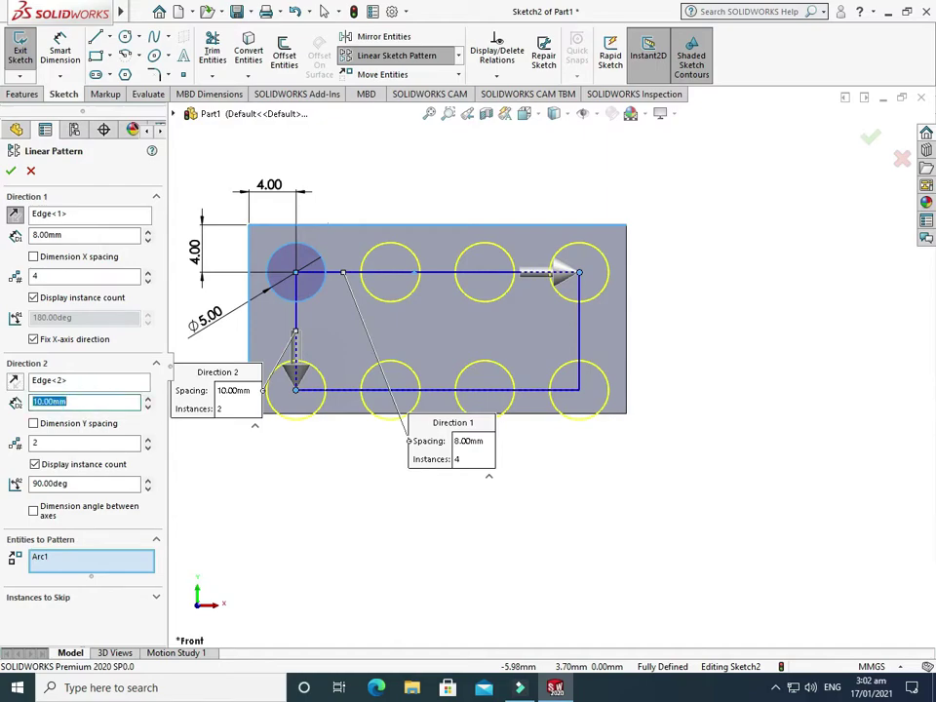
{"action": "type", "text": "8"}
{"action": "key", "text": "Return"}
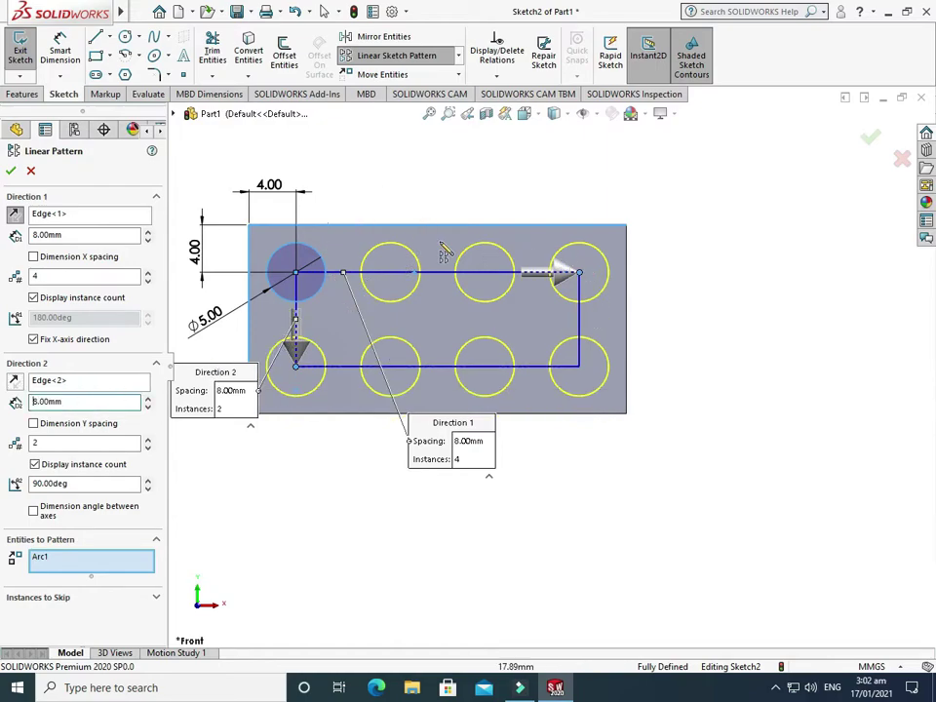
{"action": "left_click", "coordinate": [12, 171]}
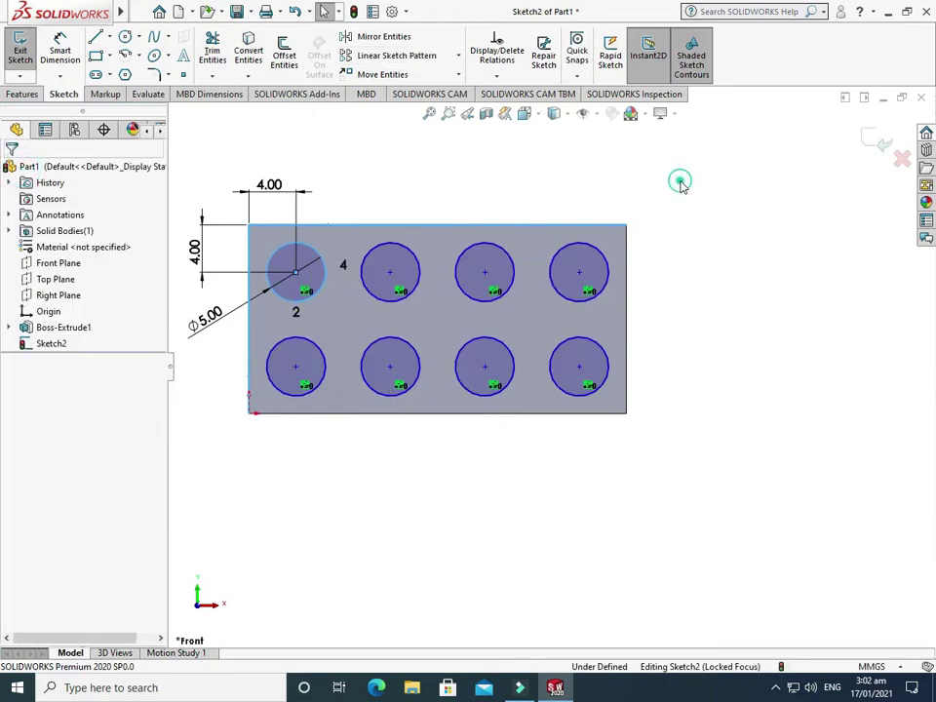
- Exit Sketch2 and orbit the block to view its eight circles in 3D
{"action": "left_click", "coordinate": [867, 142]}
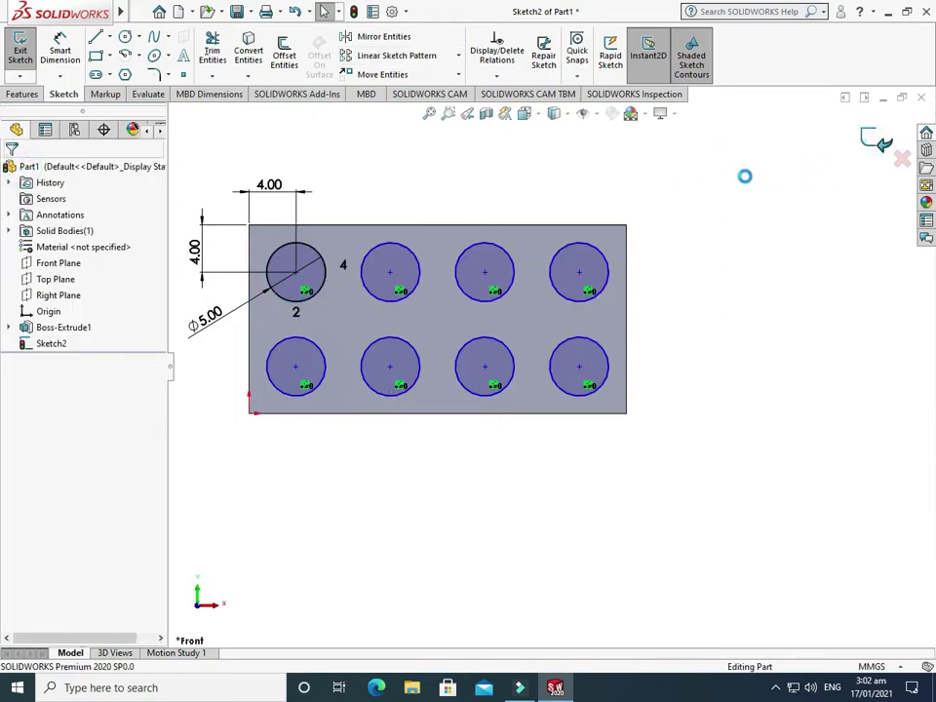
{"action": "right_click", "coordinate": [702, 191]}
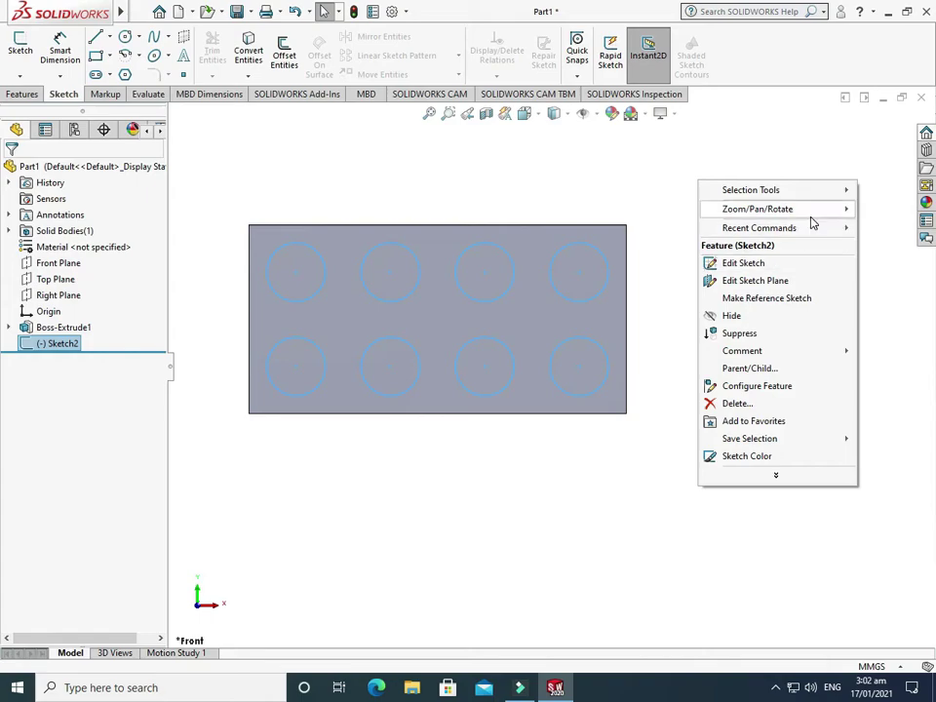
{"action": "mouse_move", "coordinate": [777, 208]}
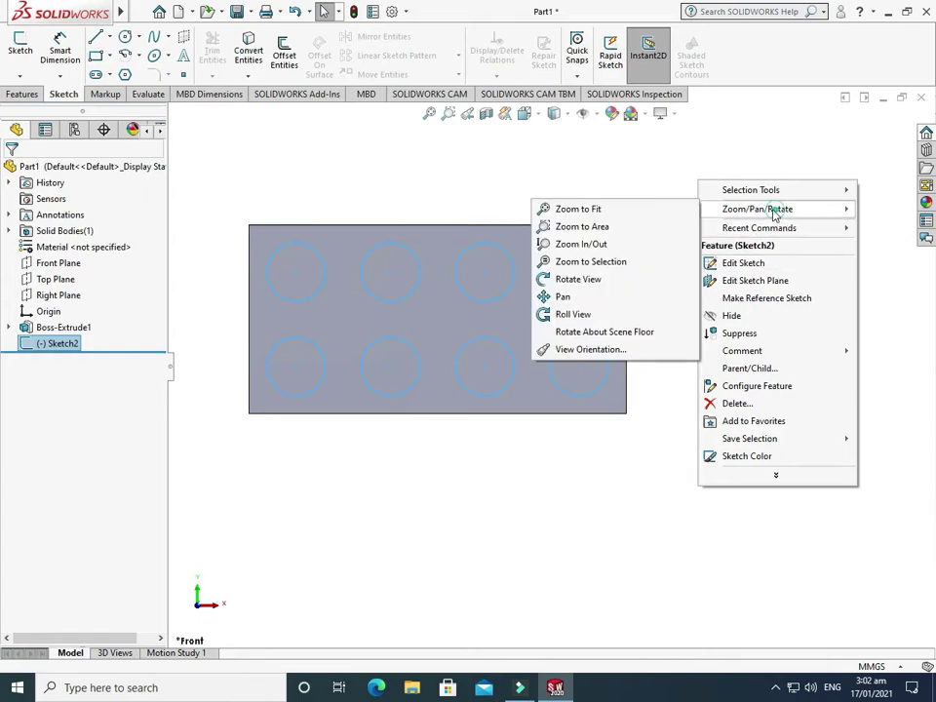
{"action": "left_click", "coordinate": [578, 279]}
{"action": "mouse_move", "coordinate": [578, 278]}
{"action": "left_mouse_down"}
{"action": "mouse_move", "coordinate": [477, 306]}
{"action": "mouse_move", "coordinate": [583, 179]}
{"action": "mouse_move", "coordinate": [430, 348]}
{"action": "mouse_move", "coordinate": [393, 152]}
{"action": "mouse_move", "coordinate": [462, 238]}
{"action": "mouse_move", "coordinate": [468, 179]}
{"action": "left_mouse_up"}
{"action": "left_click", "coordinate": [22, 94]}
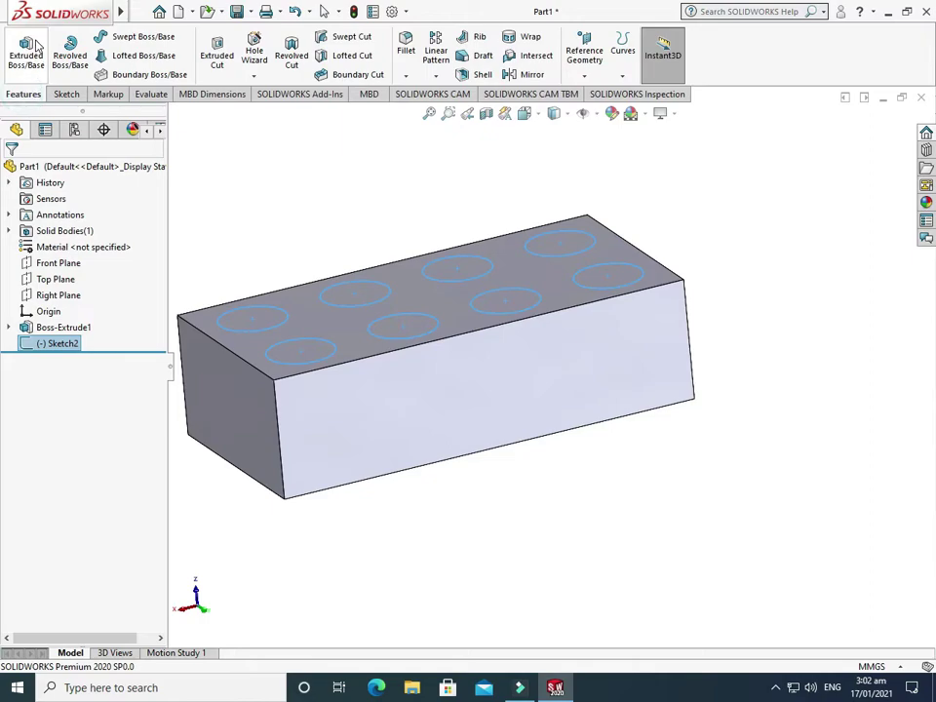
- Extrude the eight circles 1.5 mm into studs as Boss-Extrude2
{"action": "left_click", "coordinate": [26, 51]}
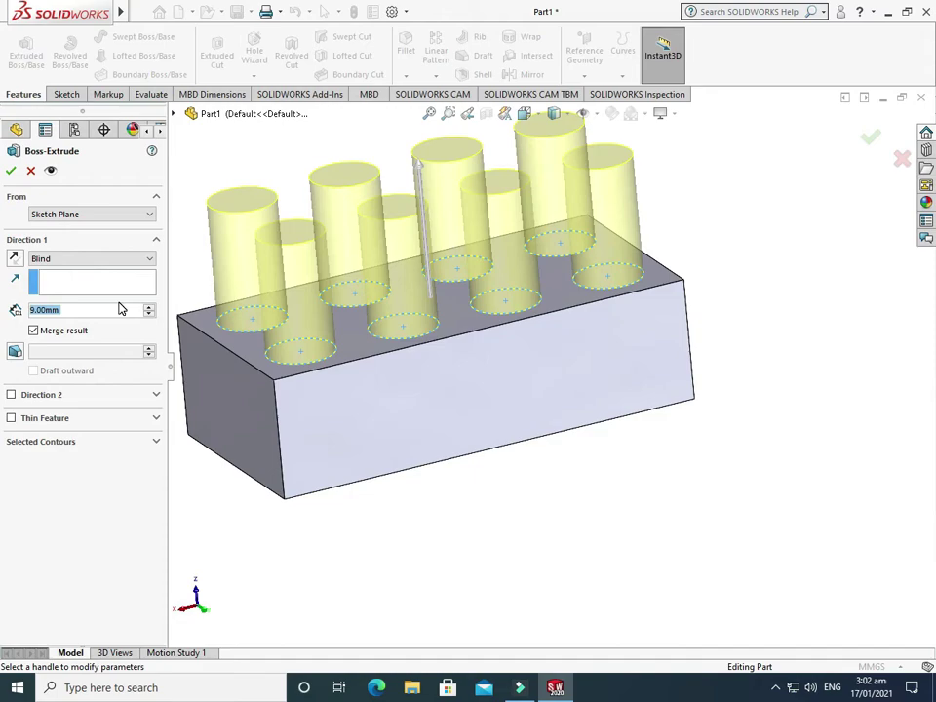
{"action": "type", "text": "1"}
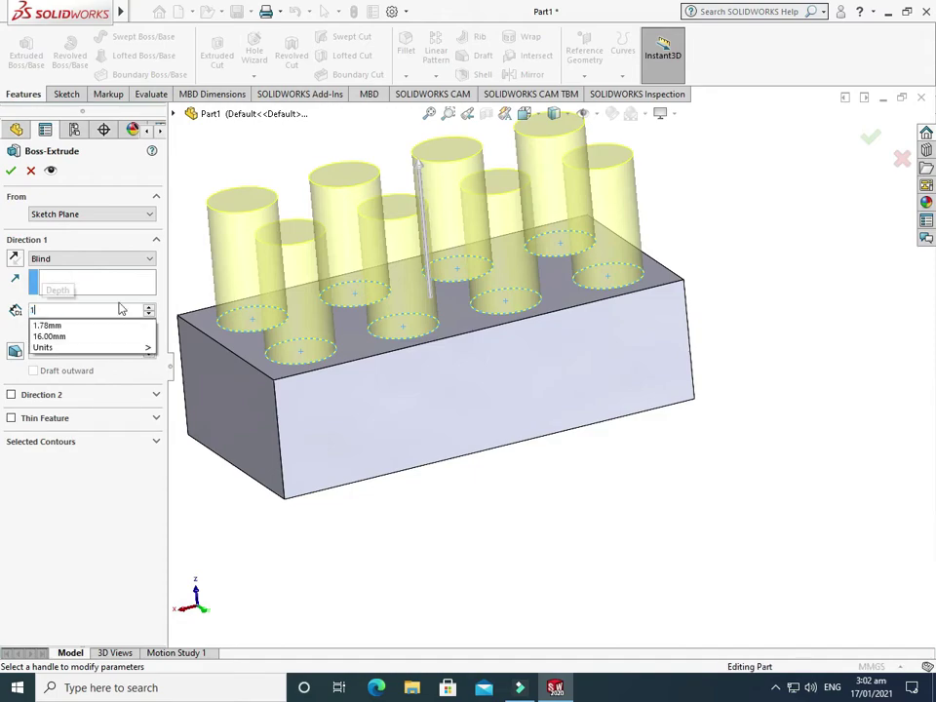
{"action": "key", "text": "Return"}
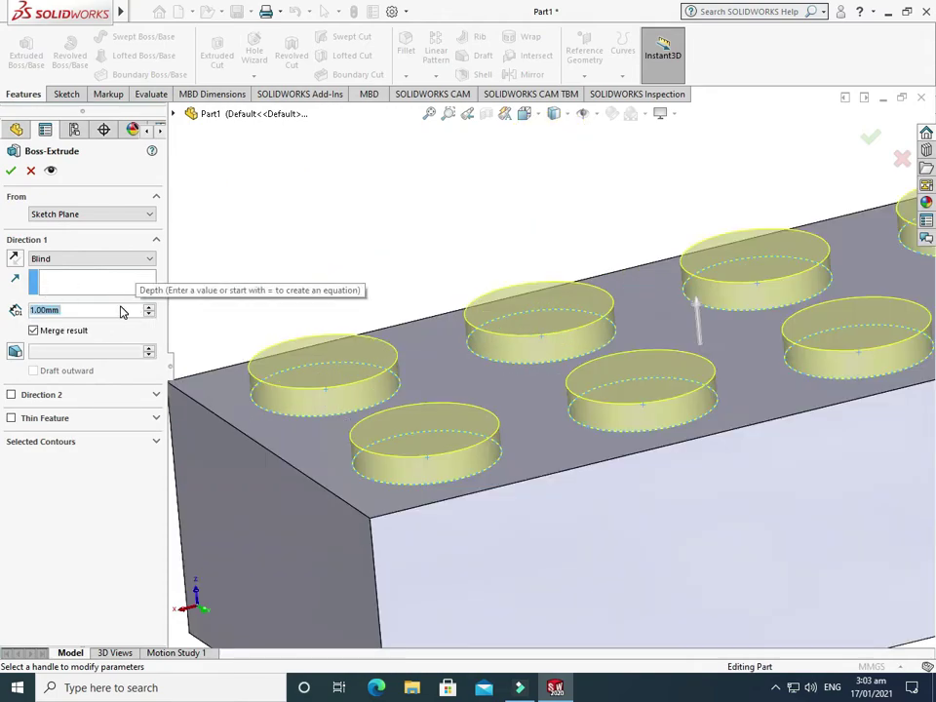
{"action": "left_click", "coordinate": [109, 310]}
{"action": "type", "text": "1"}
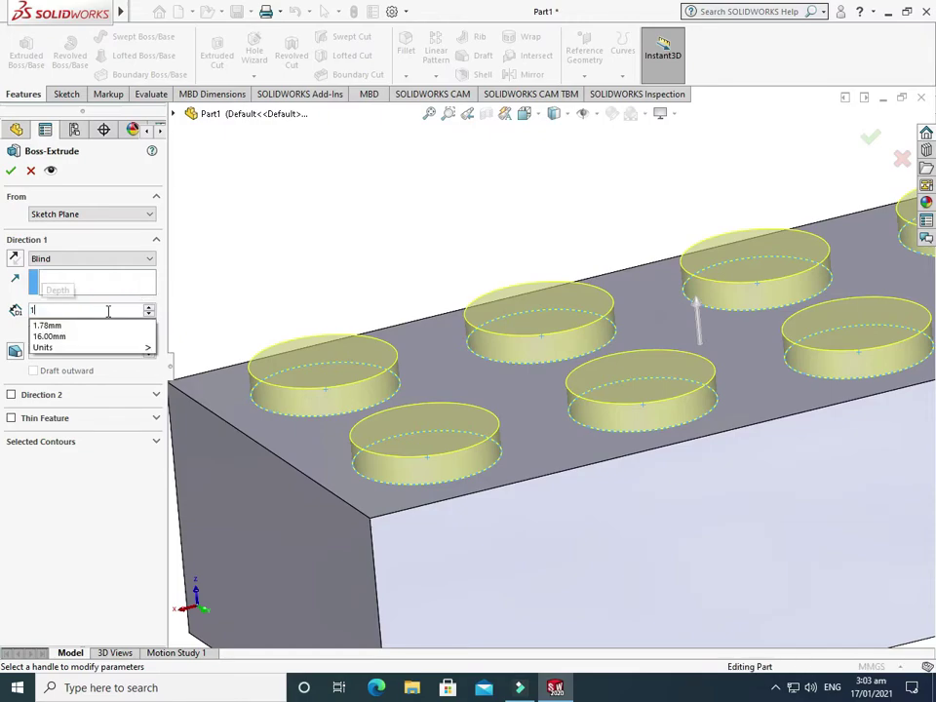
{"action": "type", "text": ".5"}
{"action": "key", "text": "Return"}
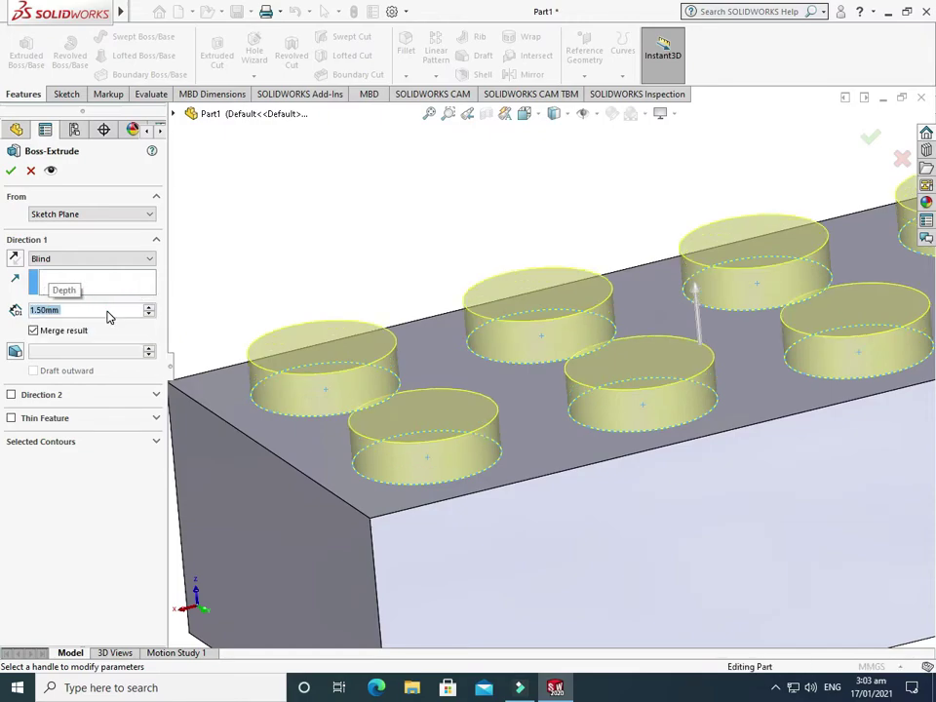
{"action": "left_click", "coordinate": [11, 173]}
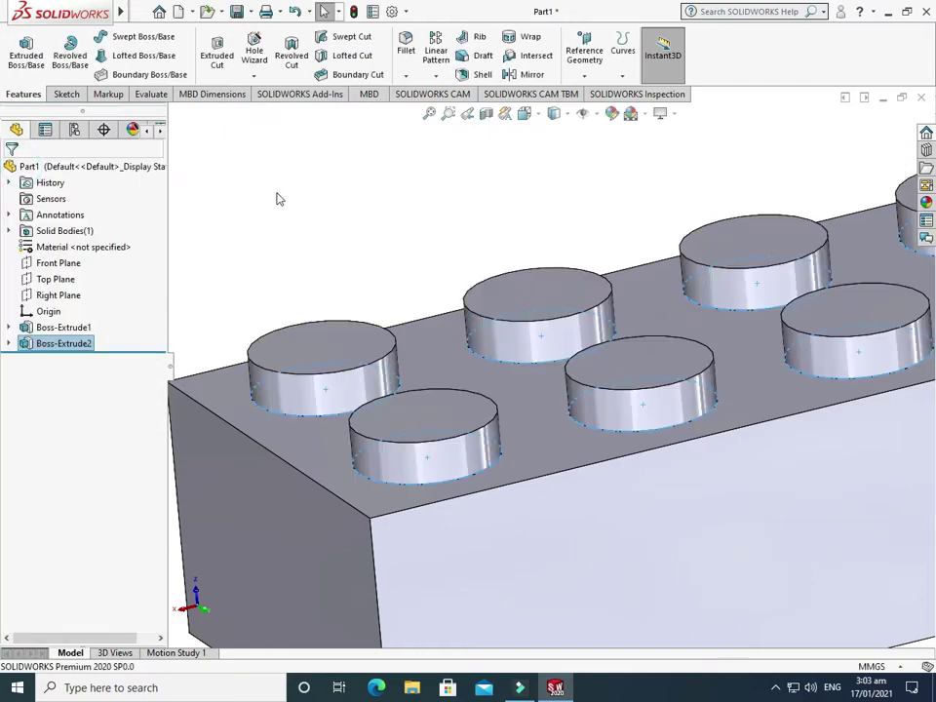
- Fit the brick in view and orbit it to show its underside
{"action": "key", "text": "f"}
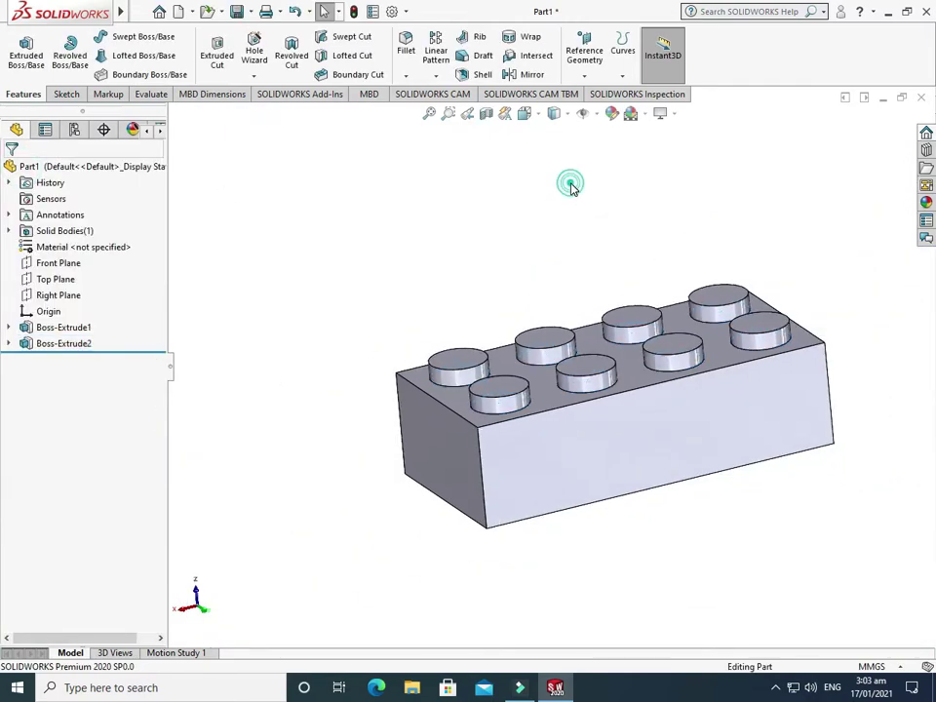
{"action": "right_click", "coordinate": [569, 185]}
{"action": "left_click", "coordinate": [606, 248]}
{"action": "left_click_drag", "start_coordinate": [609, 295], "coordinate": [664, 360]}
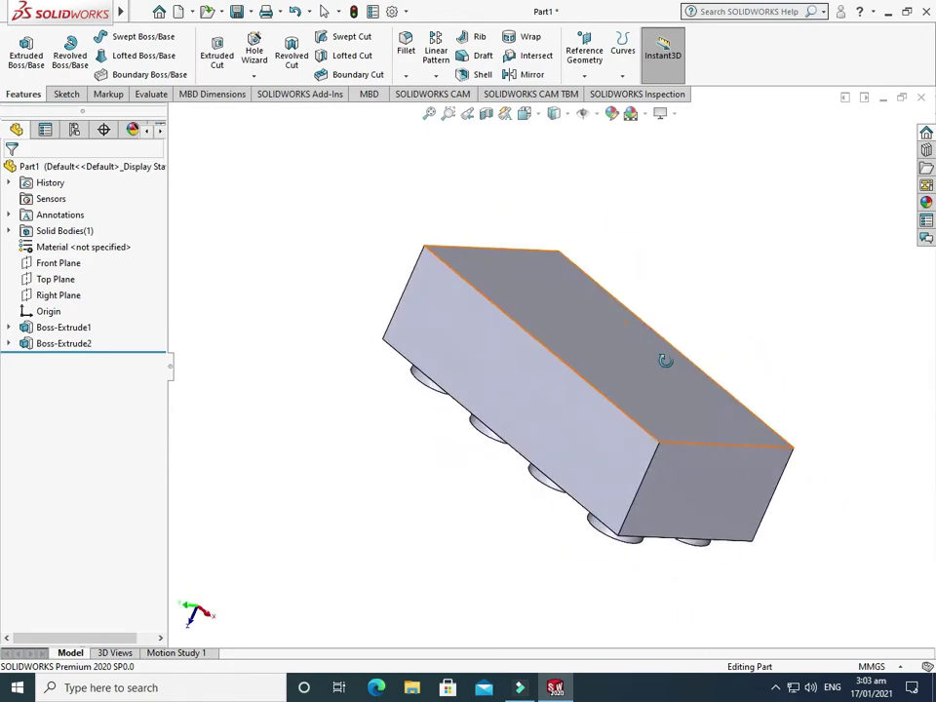
- Shell the brick with 1.5 mm walls, removing the stud-free face
{"action": "left_click", "coordinate": [474, 74]}
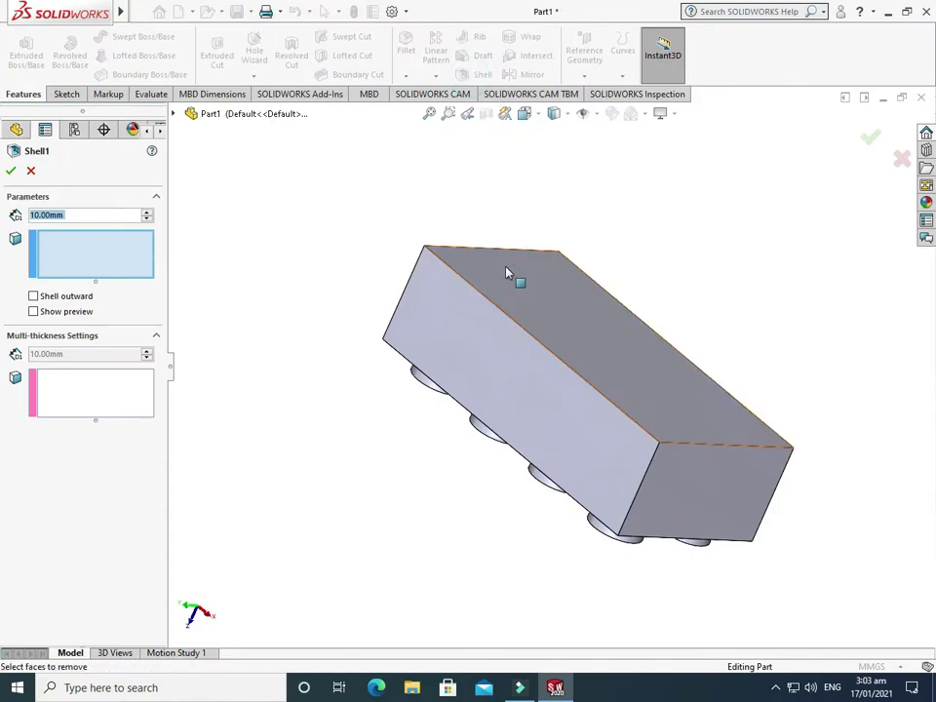
{"action": "type", "text": "1"}
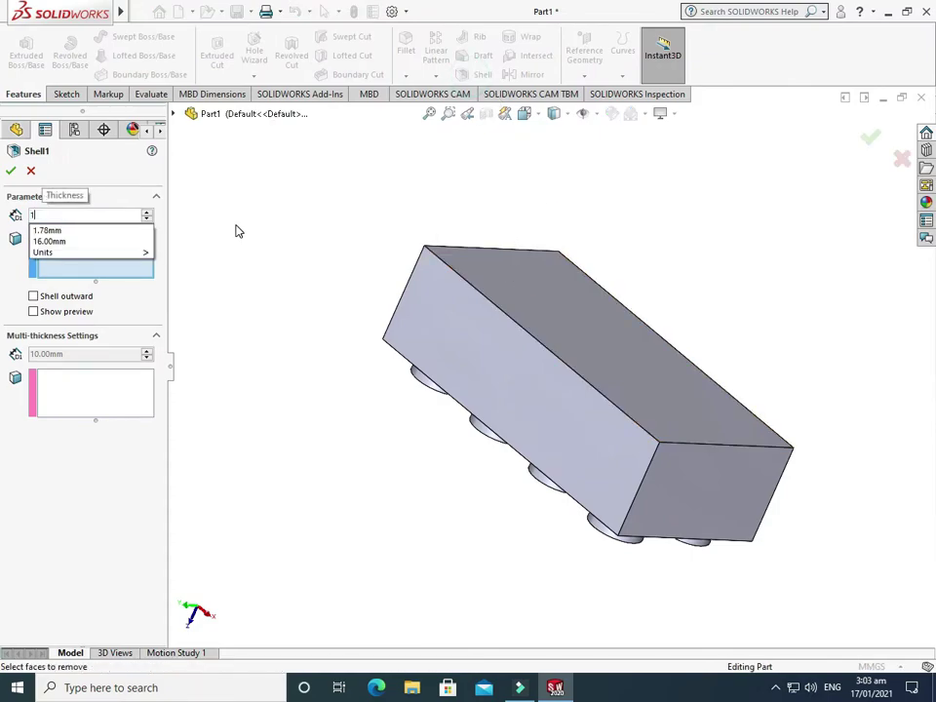
{"action": "type", "text": ".5"}
{"action": "key", "text": "Return"}
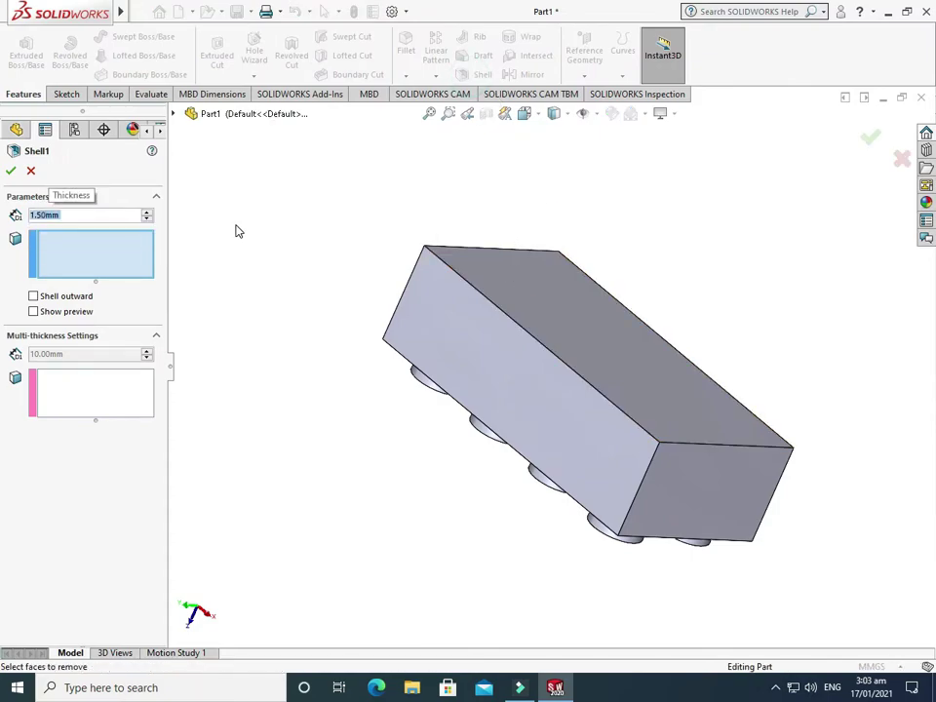
{"action": "left_click", "coordinate": [571, 300]}
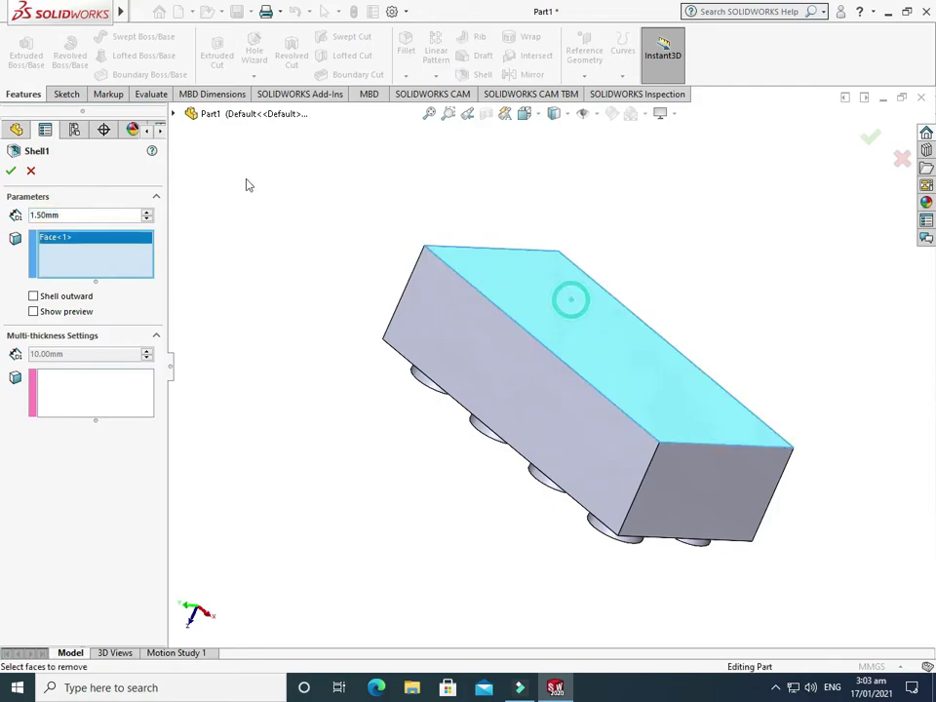
{"action": "left_click", "coordinate": [11, 170]}
{"action": "right_click", "coordinate": [560, 198]}
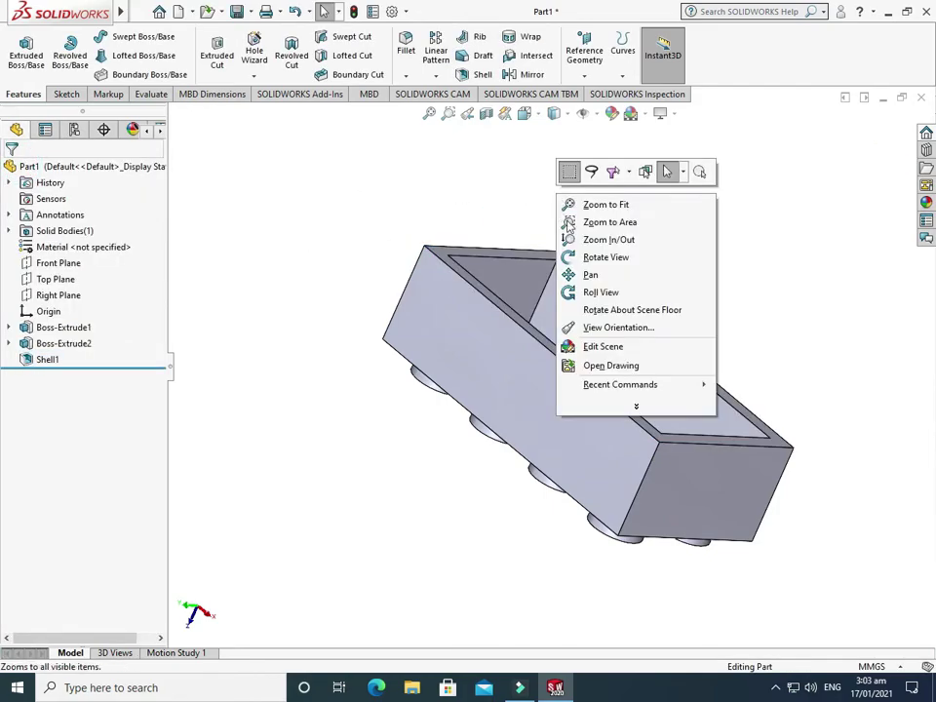
- Tumble the brick to look into its open top and select the inner floor face
{"action": "left_click", "coordinate": [606, 257]}
{"action": "left_click_drag", "start_coordinate": [605, 257], "coordinate": [620, 360]}
{"action": "key", "text": "Escape"}
{"action": "scroll", "coordinate": [542, 380], "scroll_direction": "down", "scroll_amount": 2}
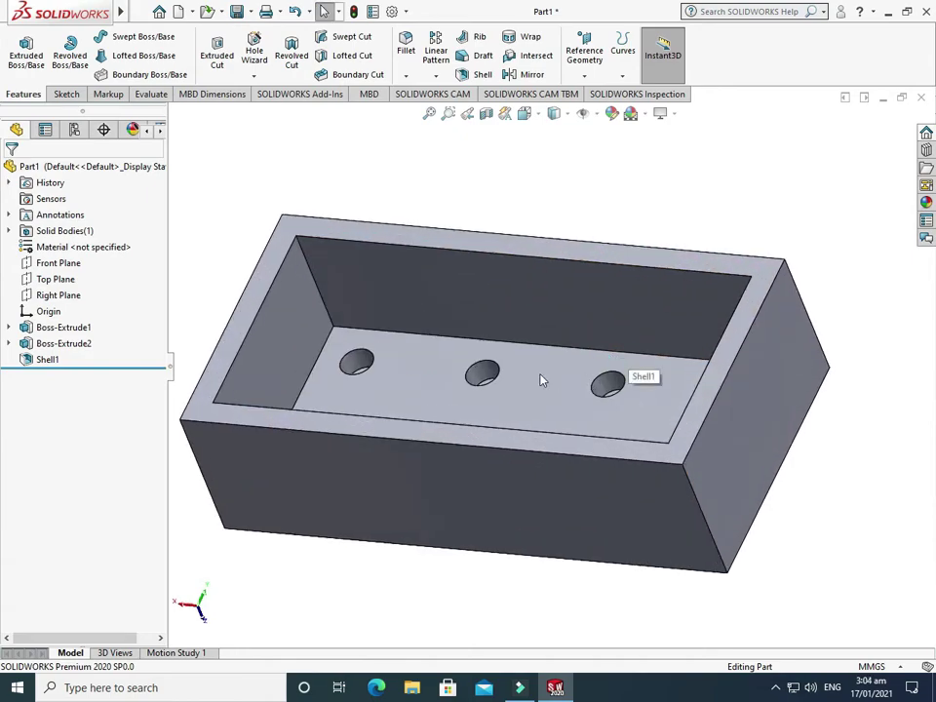
{"action": "left_click", "coordinate": [523, 401]}
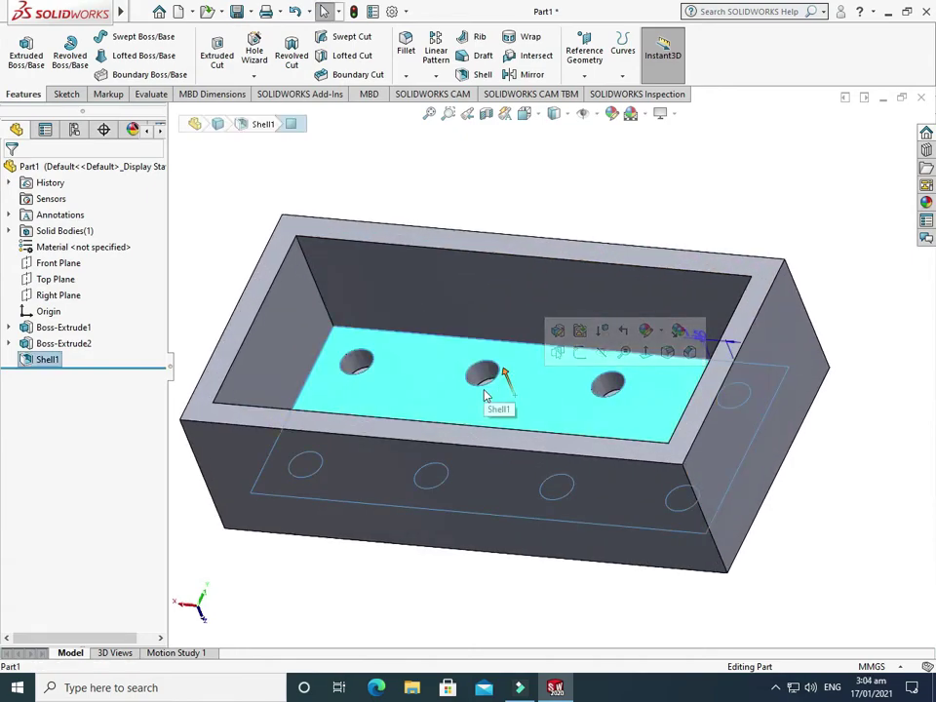
- Start a new sketch on the brick's inner floor face
{"action": "scroll", "coordinate": [408, 374], "scroll_direction": "up", "scroll_amount": 2}
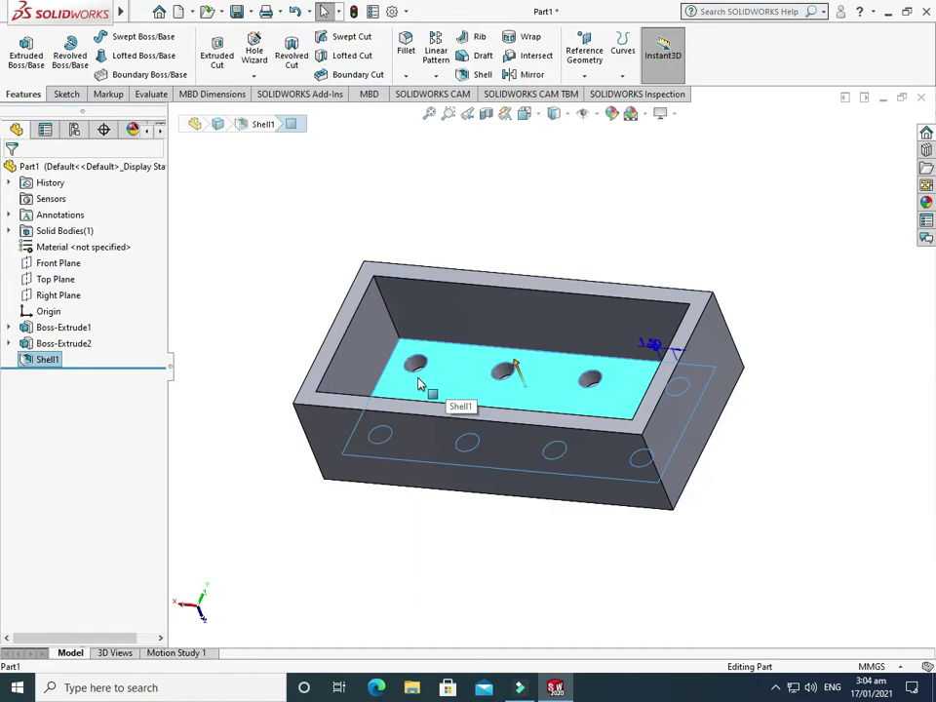
{"action": "left_click", "coordinate": [65, 95]}
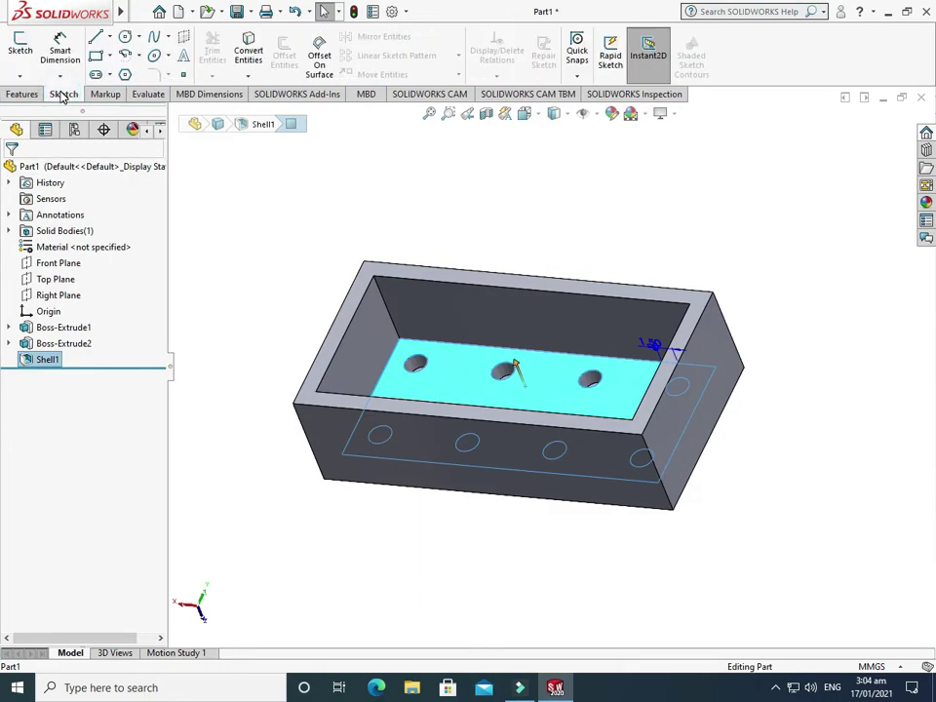
{"action": "left_click", "coordinate": [21, 49]}
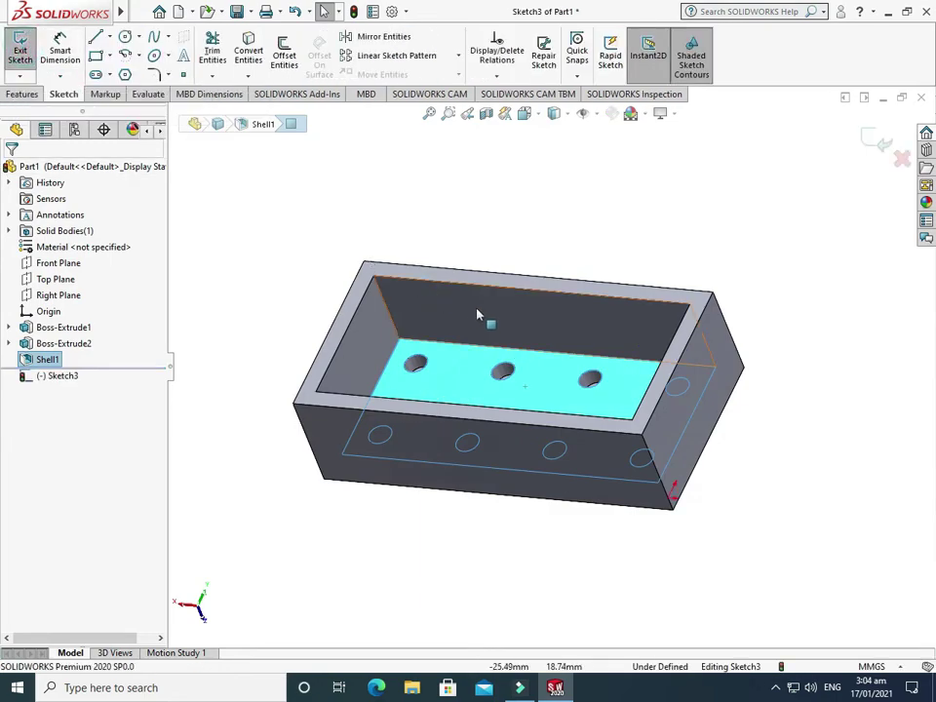
{"action": "middle_click_drag", "start_coordinate": [498, 330], "coordinate": [622, 392]}
{"action": "scroll", "coordinate": [622, 391], "scroll_direction": "up", "scroll_amount": 2}
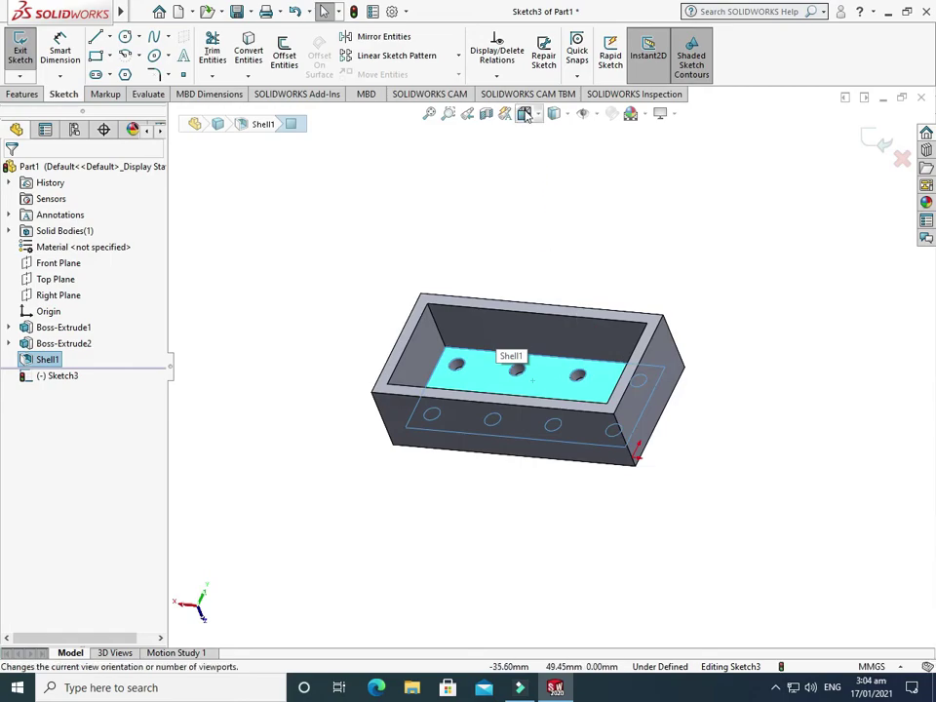
- Orient the sketch to the Back view and choose the Circle tool
{"action": "left_click", "coordinate": [527, 114]}
{"action": "left_click", "coordinate": [396, 325]}
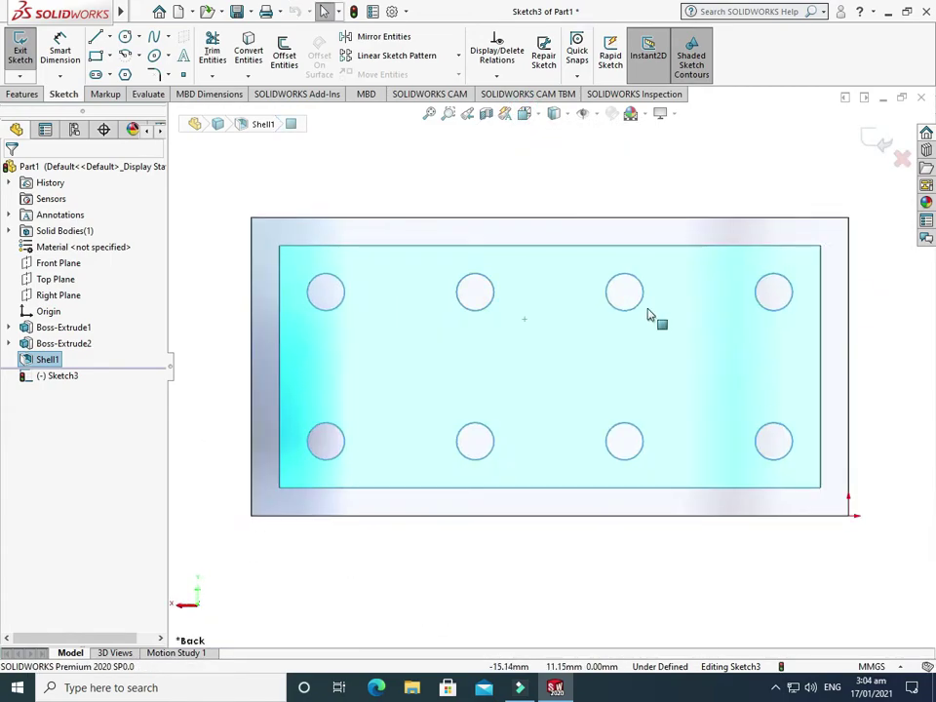
{"action": "scroll", "coordinate": [727, 334], "scroll_direction": "up", "scroll_amount": 2}
{"action": "scroll", "coordinate": [720, 351], "scroll_direction": "down", "scroll_amount": 1}
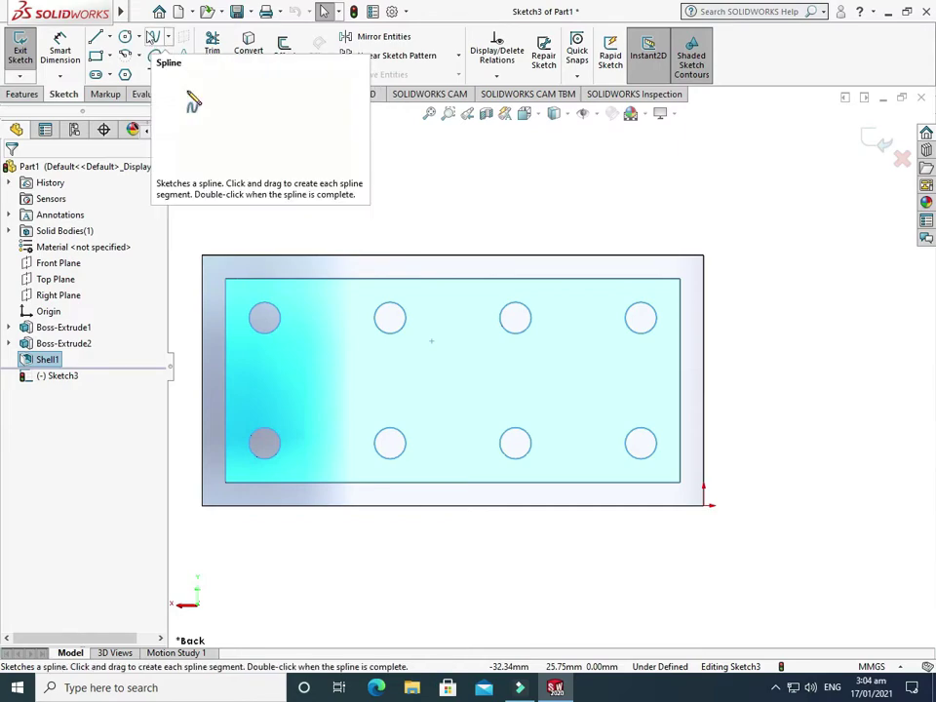
{"action": "left_click", "coordinate": [166, 37]}
{"action": "left_click", "coordinate": [140, 36]}
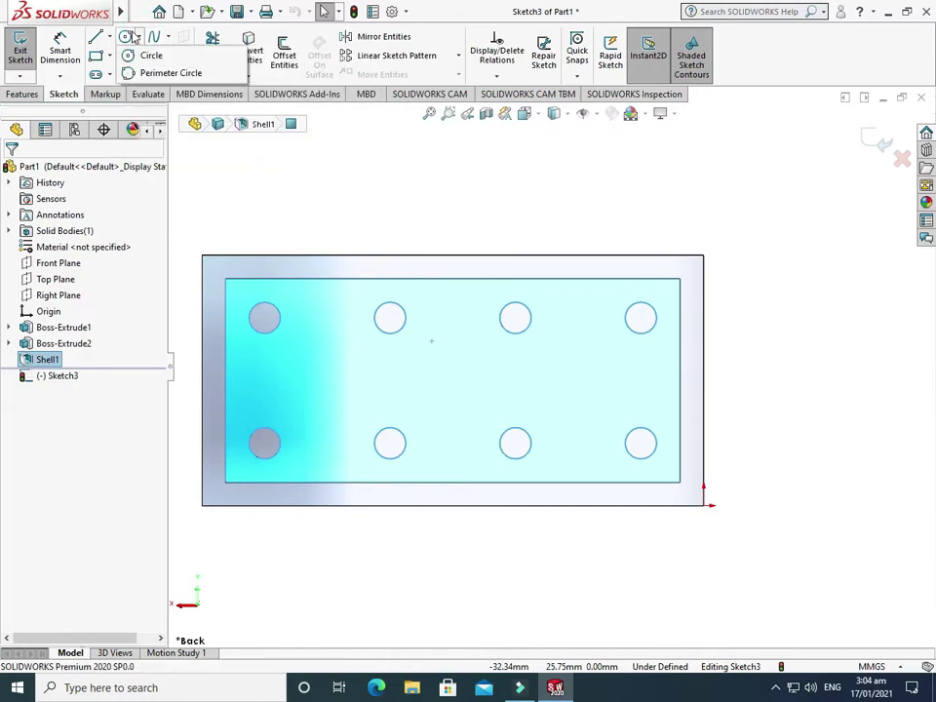
{"action": "left_click", "coordinate": [141, 55]}
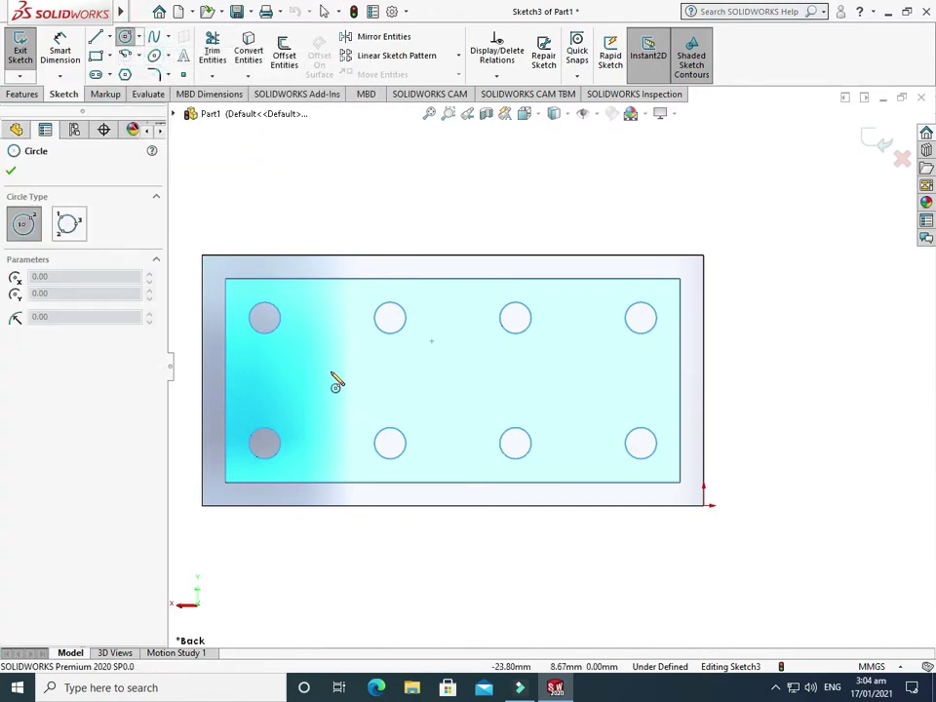
- Draw a large central circle plus four circles on the left stud hole centres
{"action": "left_click_drag", "start_coordinate": [331, 374], "coordinate": [324, 438]}
{"action": "key", "text": "Escape"}
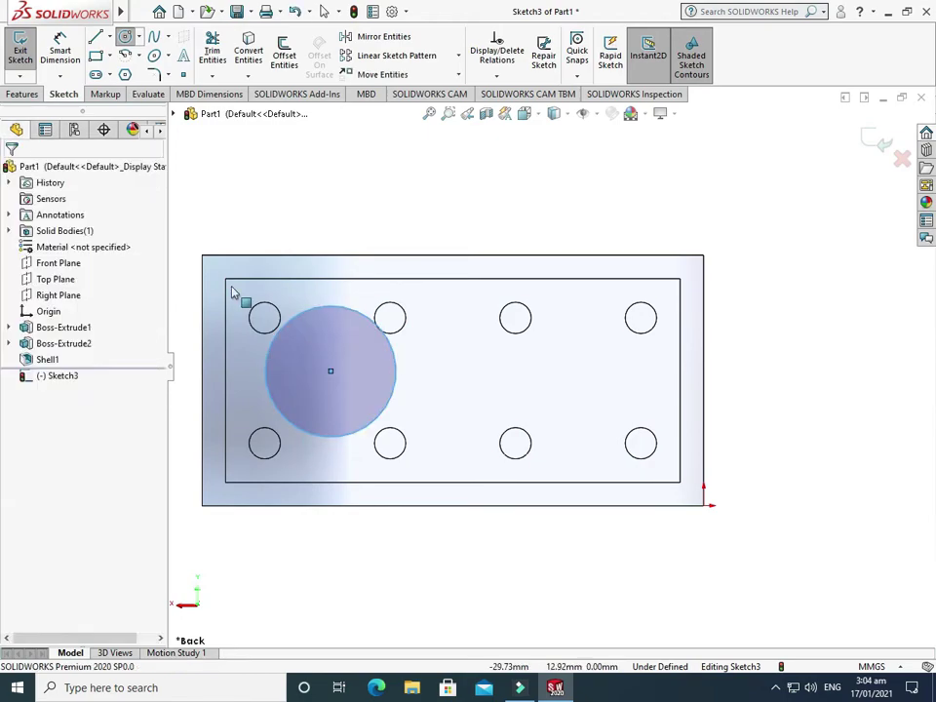
{"action": "scroll", "coordinate": [234, 292], "scroll_direction": "down", "scroll_amount": 2}
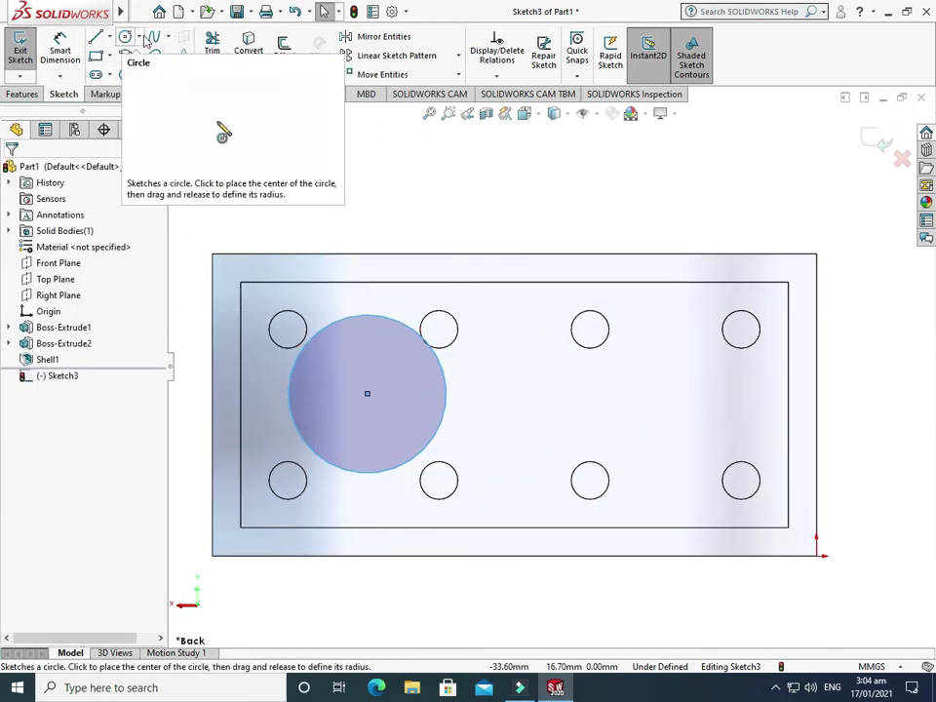
{"action": "left_click", "coordinate": [143, 36]}
{"action": "left_click", "coordinate": [148, 54]}
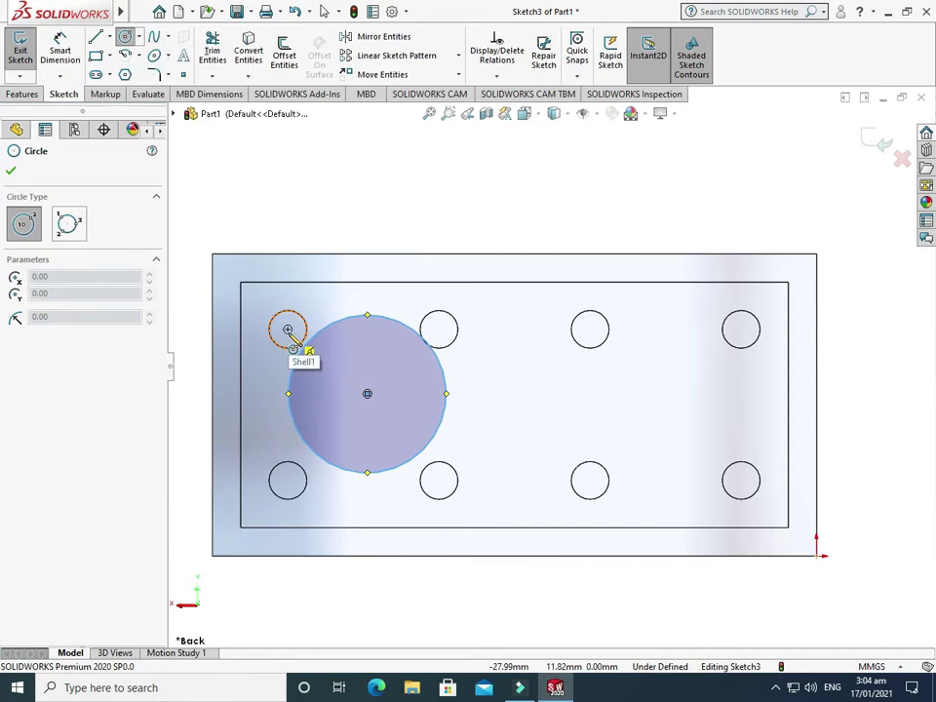
{"action": "left_click_drag", "start_coordinate": [288, 329], "coordinate": [302, 385]}
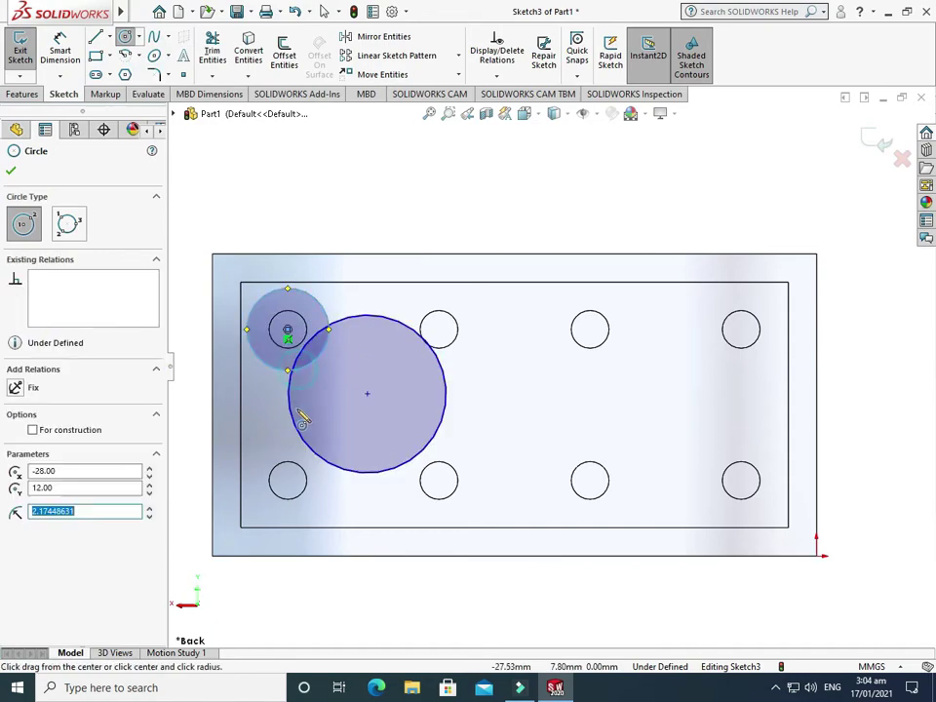
{"action": "mouse_move", "coordinate": [288, 481]}
{"action": "left_mouse_down"}
{"action": "mouse_move", "coordinate": [320, 527]}
{"action": "mouse_move", "coordinate": [316, 514]}
{"action": "left_mouse_up"}
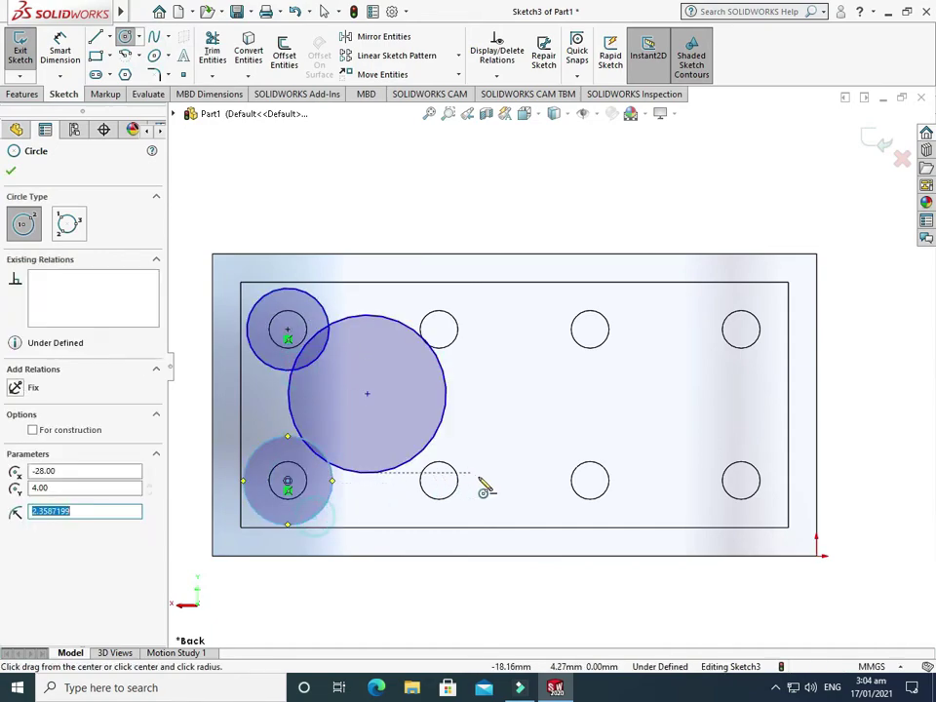
{"action": "mouse_move", "coordinate": [439, 480]}
{"action": "left_mouse_down"}
{"action": "mouse_move", "coordinate": [440, 514]}
{"action": "mouse_move", "coordinate": [434, 450]}
{"action": "left_mouse_up"}
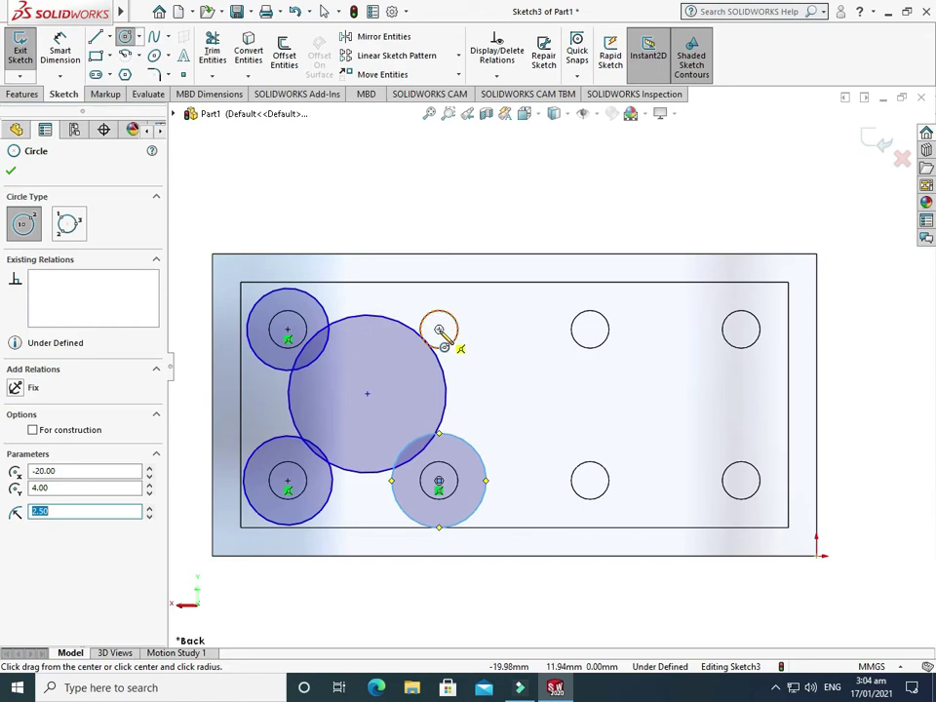
{"action": "left_click_drag", "start_coordinate": [438, 330], "coordinate": [456, 347]}
{"action": "key", "text": "Escape"}
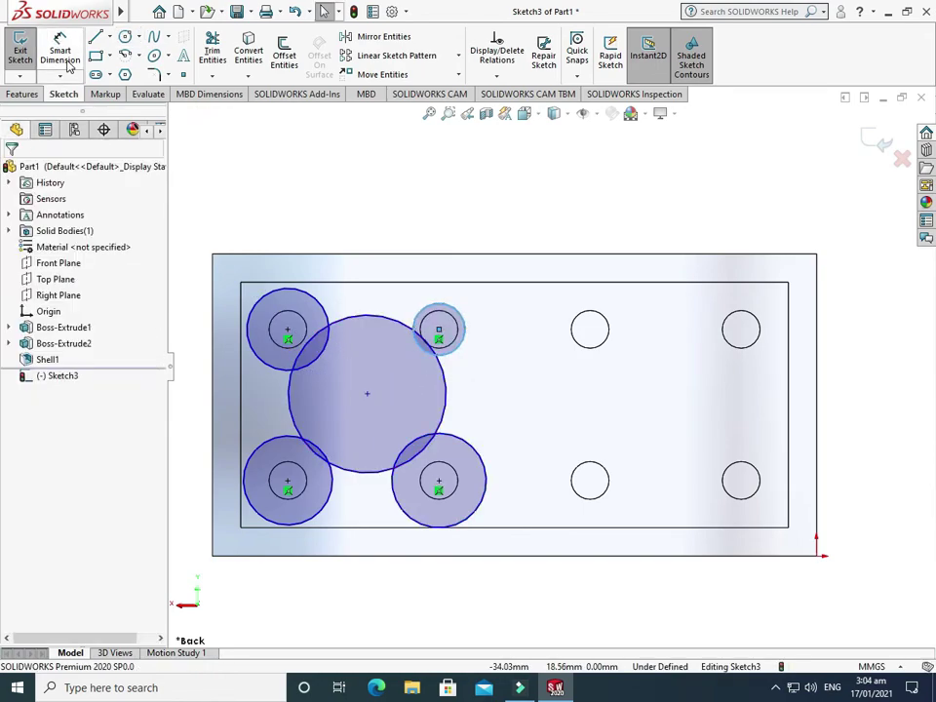
- Dimension the top-middle circle's diameter to 5 mm
{"action": "left_click", "coordinate": [66, 63]}
{"action": "left_click", "coordinate": [456, 347]}
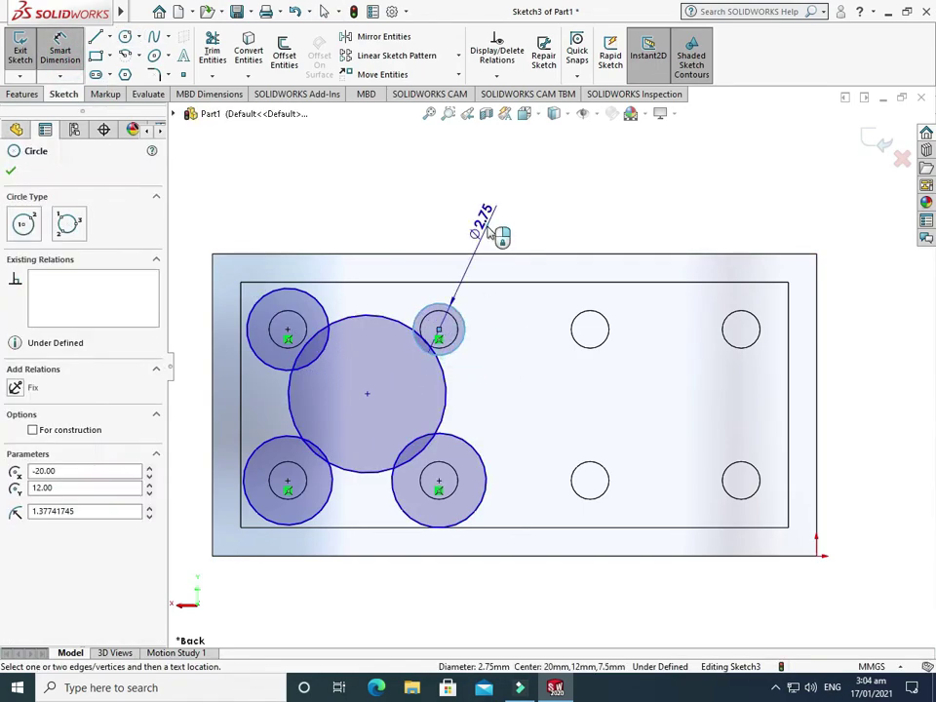
{"action": "left_click", "coordinate": [495, 233]}
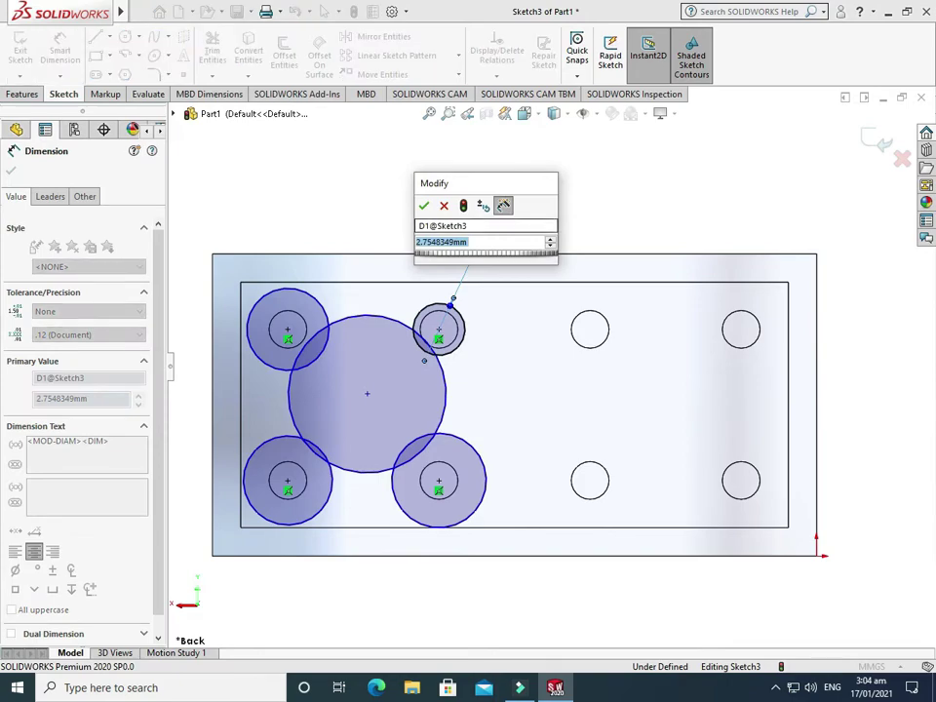
{"action": "type", "text": "5"}
{"action": "key", "text": "Return"}
{"action": "key", "text": "Escape"}
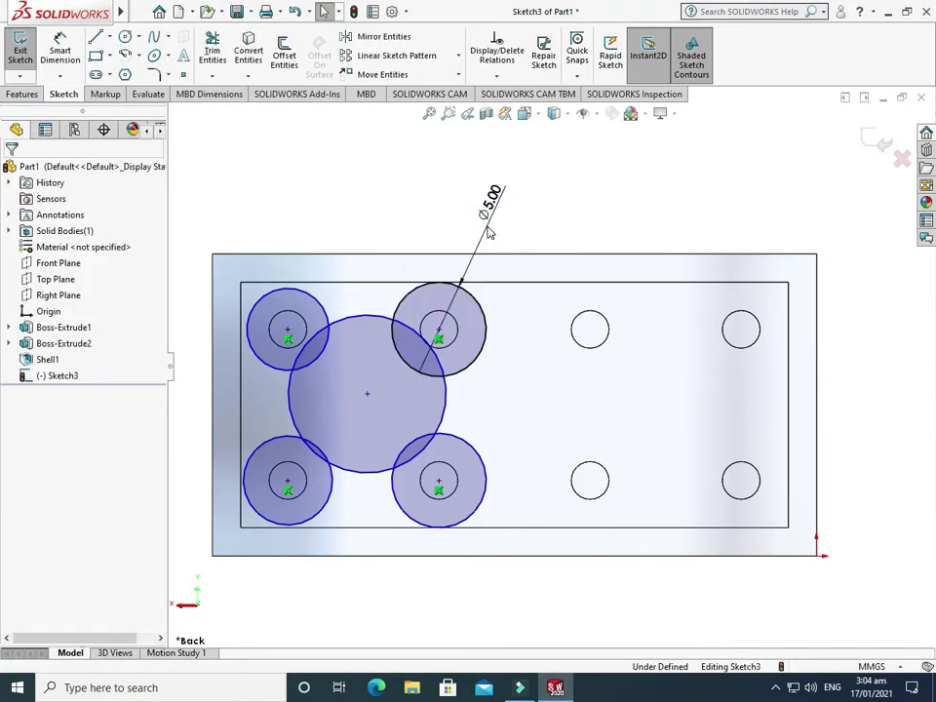
- Make the four stud circles equal in size
{"action": "left_click", "coordinate": [283, 373]}
{"action": "left_click", "coordinate": [475, 375], "text": "ctrl"}
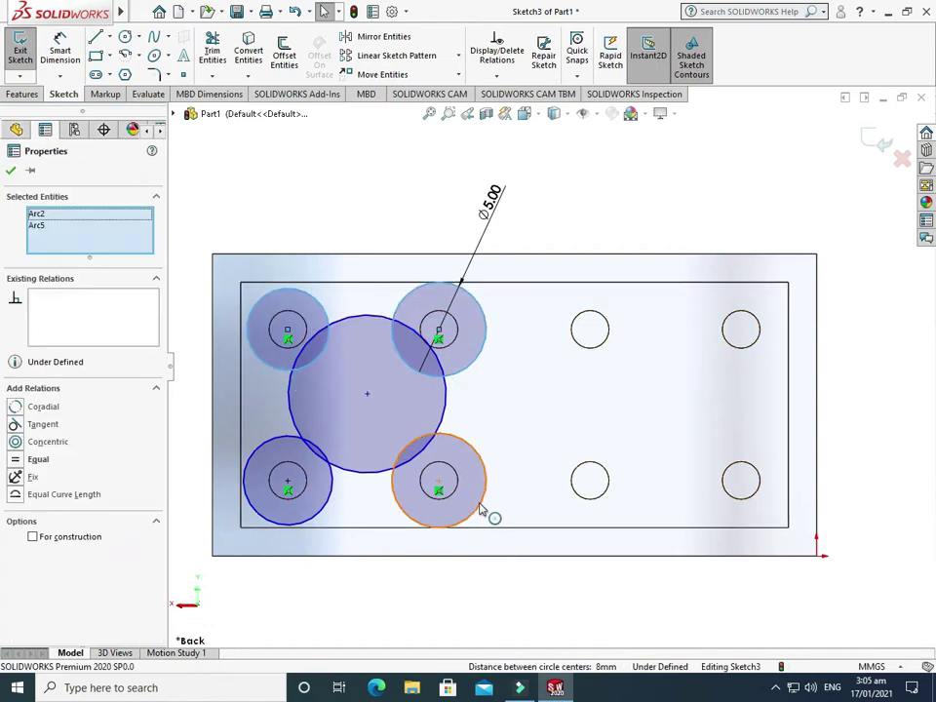
{"action": "left_click", "coordinate": [438, 514], "text": "ctrl"}
{"action": "left_click", "coordinate": [323, 509], "text": "ctrl"}
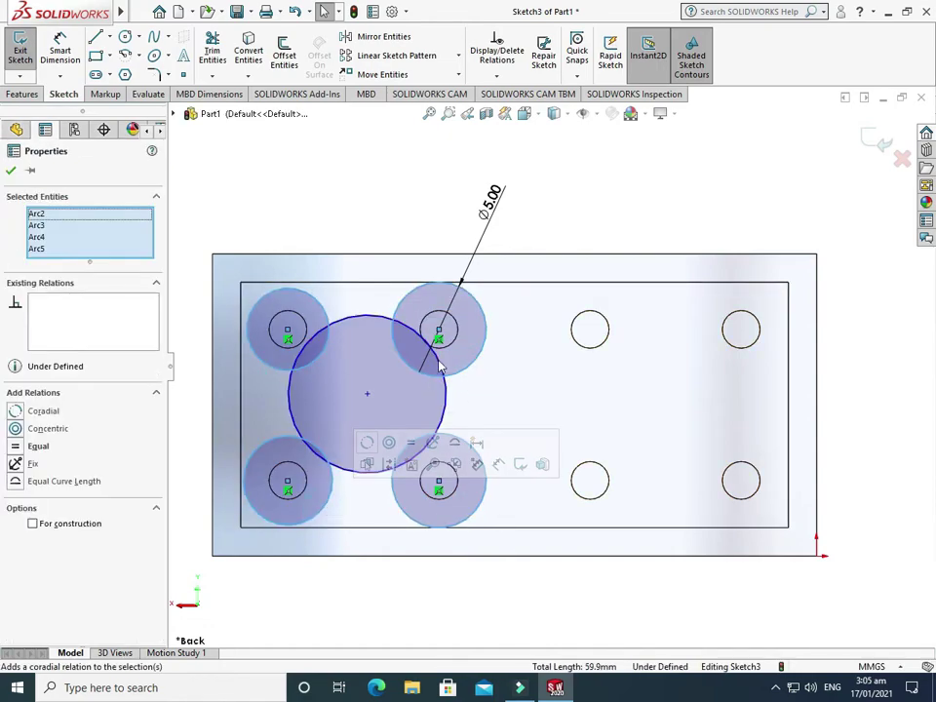
{"action": "left_click", "coordinate": [411, 441]}
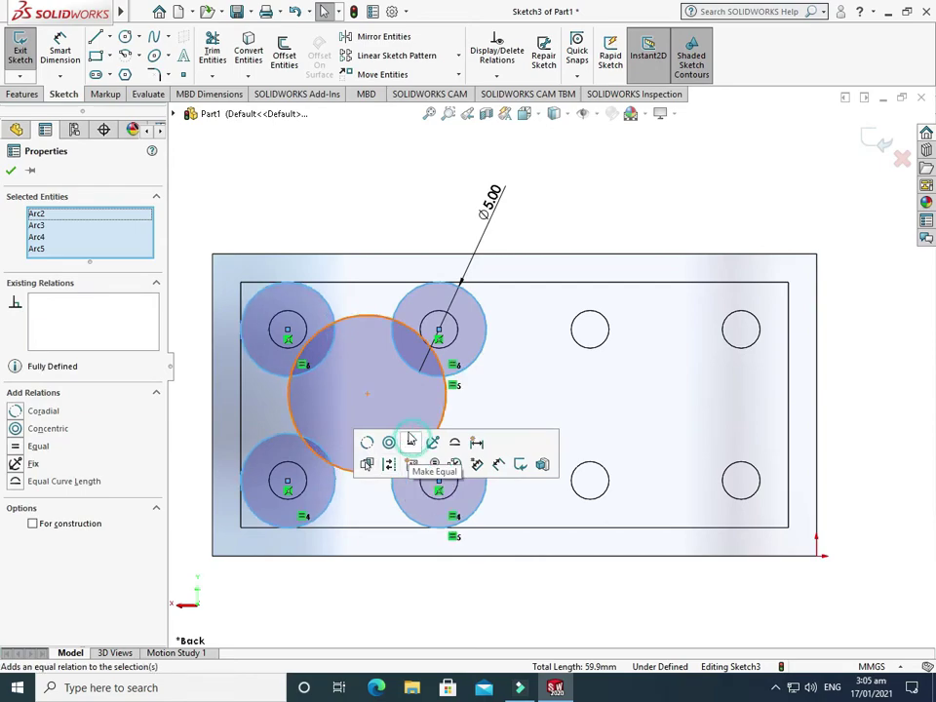
{"action": "left_click", "coordinate": [12, 171]}
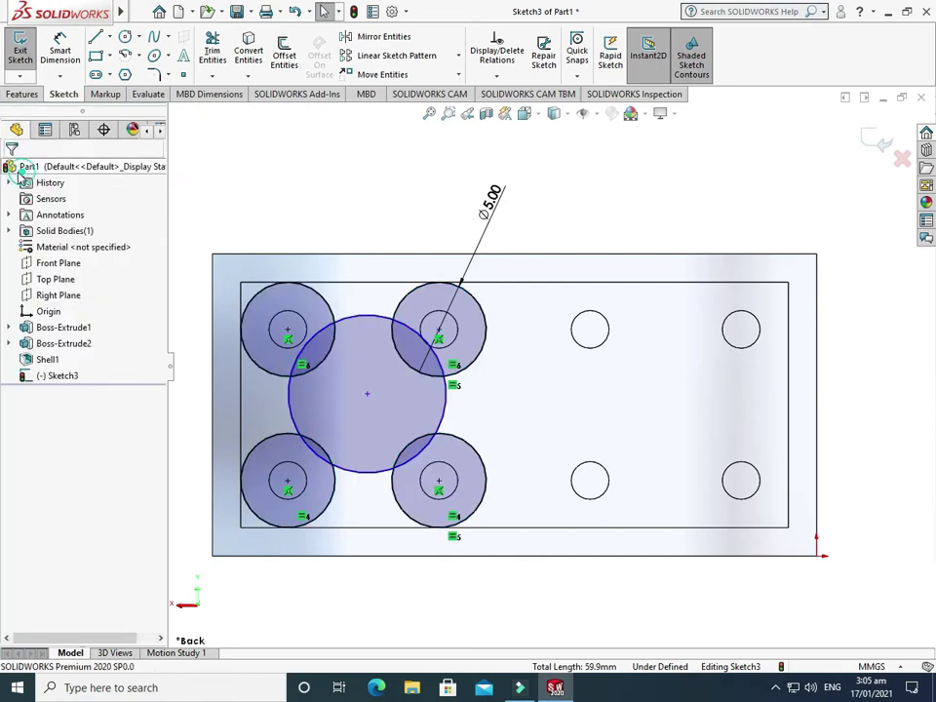
- Make the central circle tangent to the top-left and top-right stud circles
{"action": "left_click", "coordinate": [362, 315]}
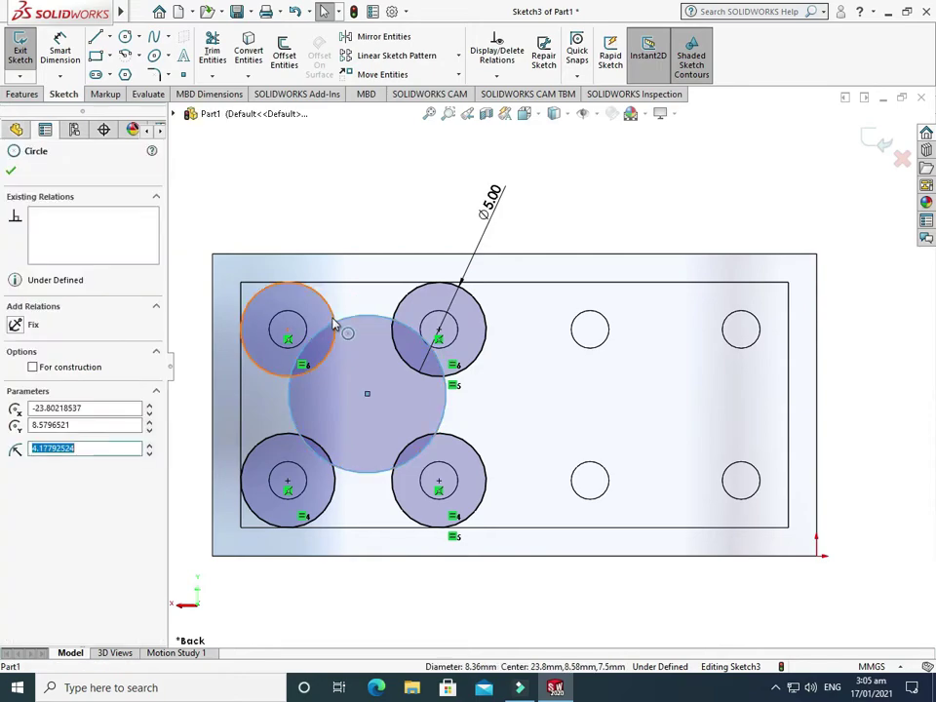
{"action": "left_click", "coordinate": [332, 318], "text": "ctrl"}
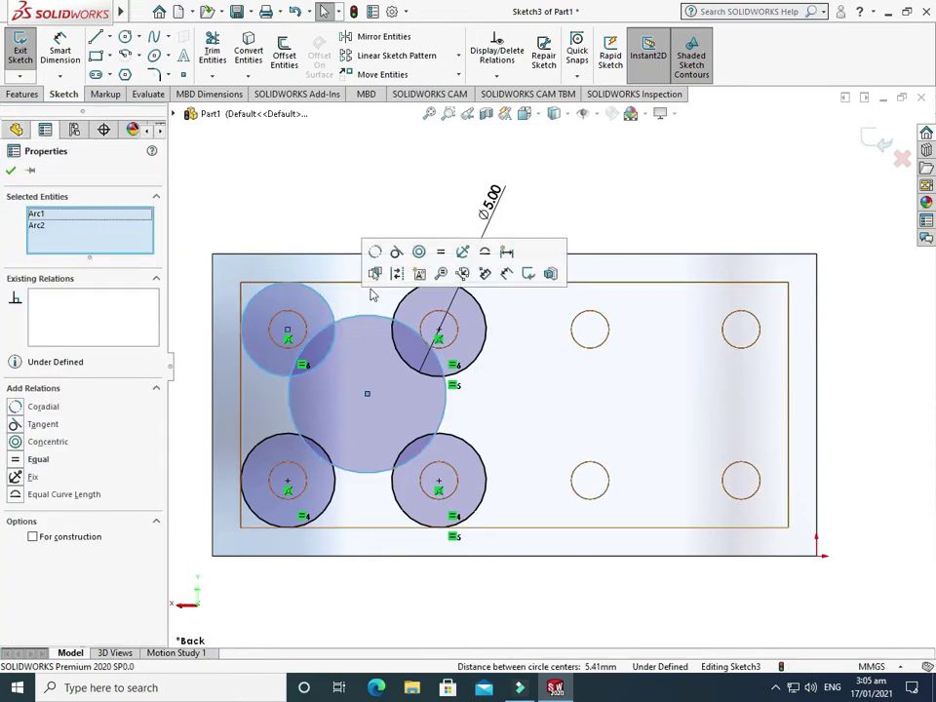
{"action": "left_click", "coordinate": [405, 252]}
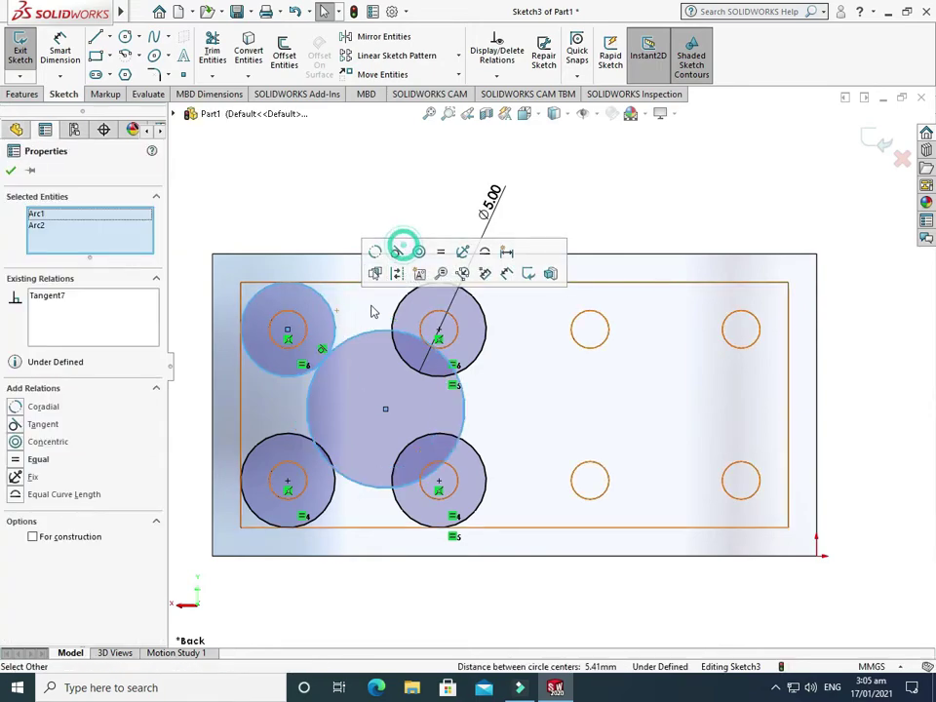
{"action": "left_click", "coordinate": [403, 511]}
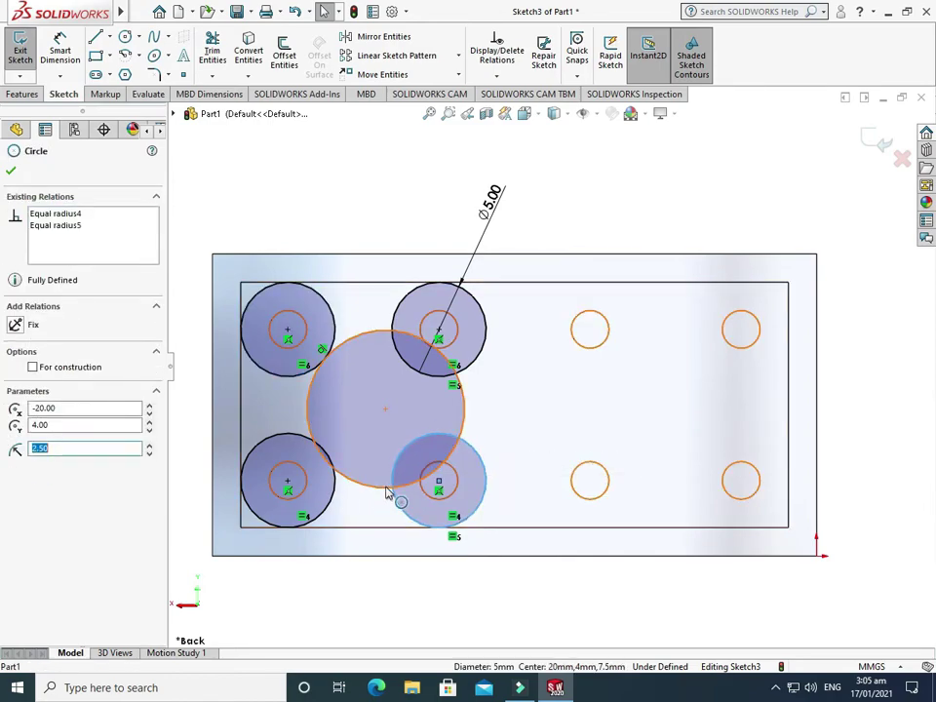
{"action": "left_click", "coordinate": [386, 491], "text": "ctrl"}
{"action": "left_click", "coordinate": [448, 421]}
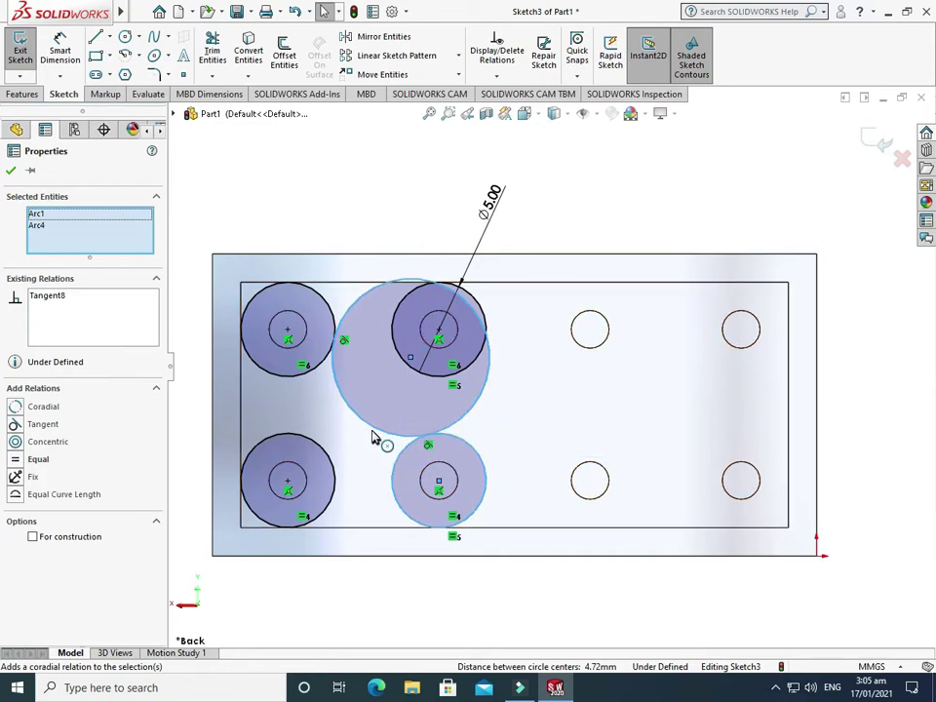
- Drag the central circle down and make it tangent to the bottom-left stud circle
{"action": "left_click_drag", "start_coordinate": [371, 427], "coordinate": [335, 464]}
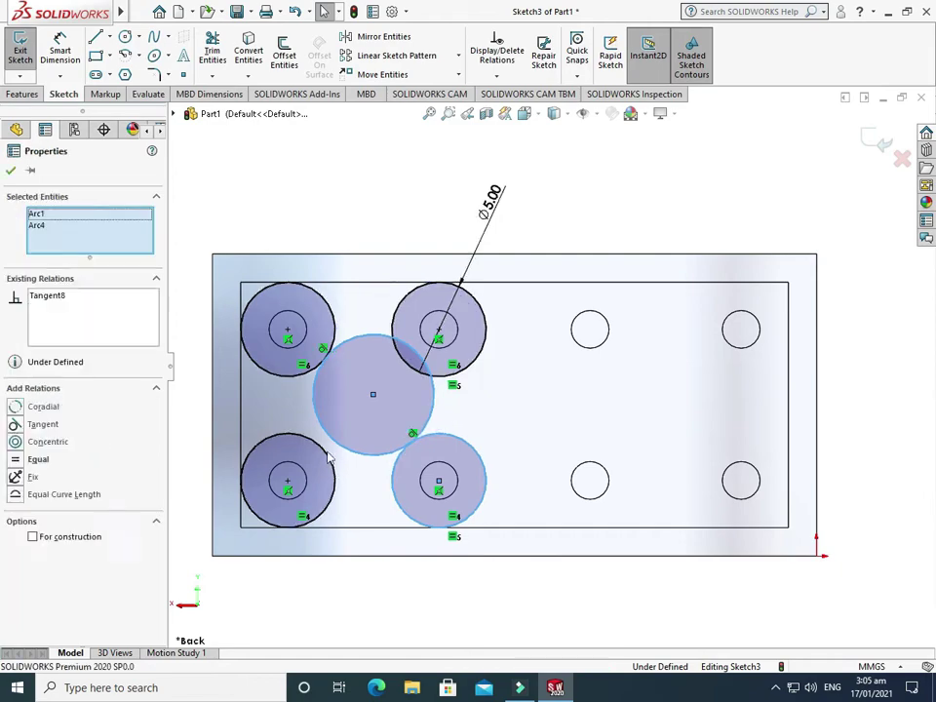
{"action": "scroll", "coordinate": [341, 460], "scroll_direction": "up", "scroll_amount": 3}
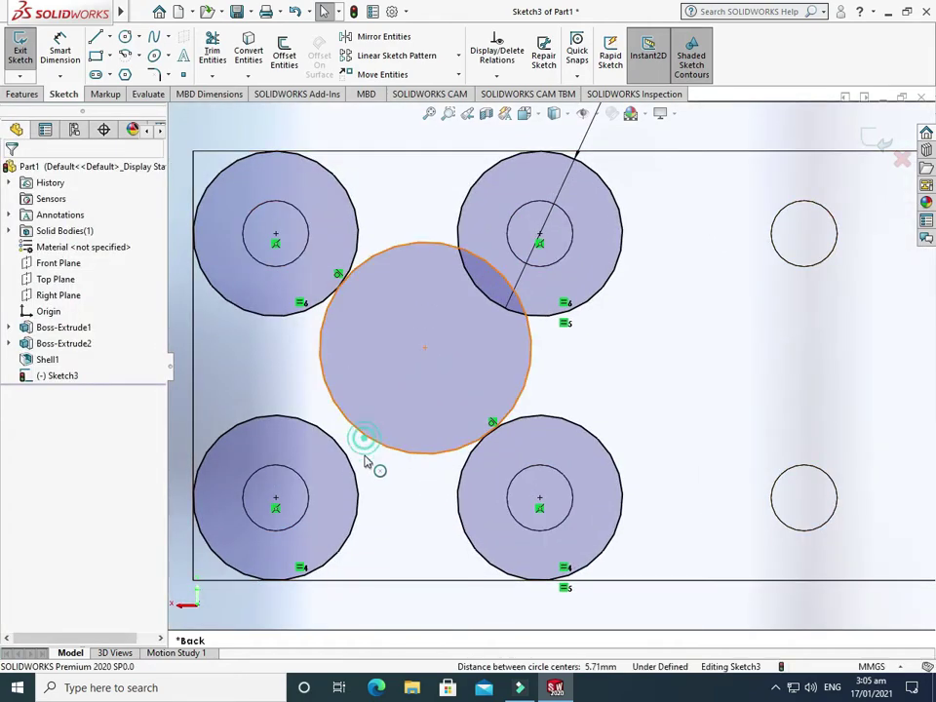
{"action": "left_click", "coordinate": [365, 458]}
{"action": "left_click", "coordinate": [364, 493], "text": "ctrl"}
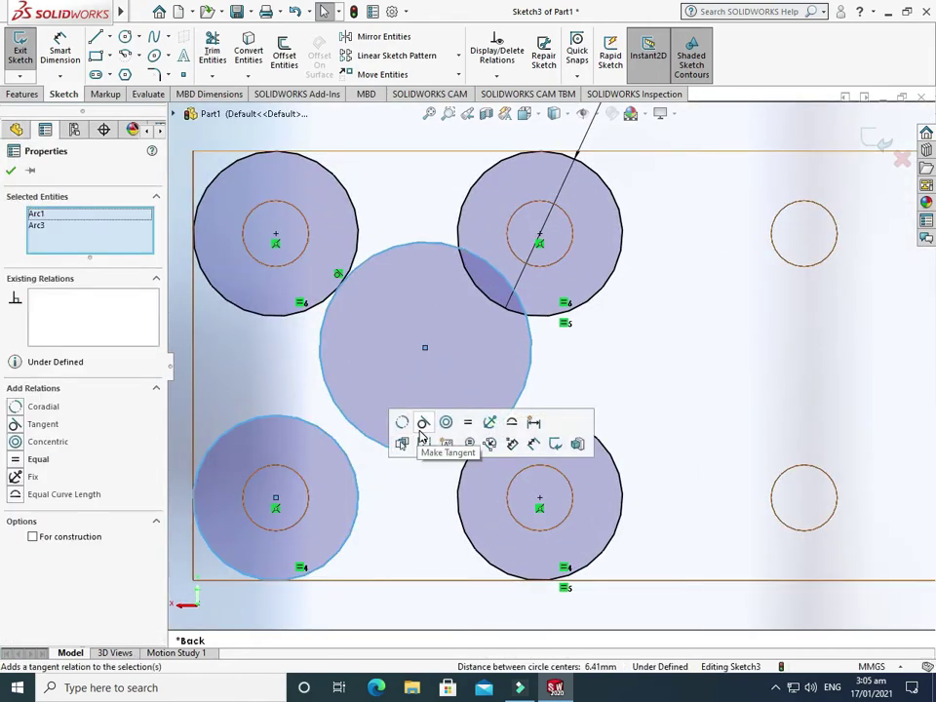
{"action": "left_click", "coordinate": [425, 422]}
{"action": "key", "text": "Escape"}
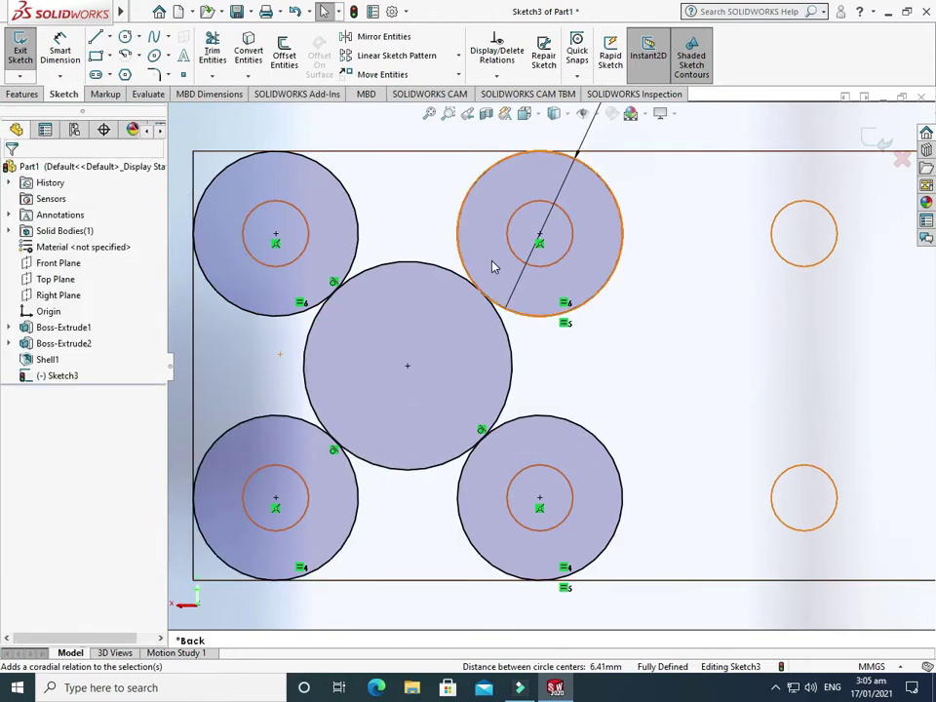
{"action": "scroll", "coordinate": [736, 242], "scroll_direction": "down", "scroll_amount": 3}
{"action": "scroll", "coordinate": [624, 235], "scroll_direction": "up", "scroll_amount": 5}
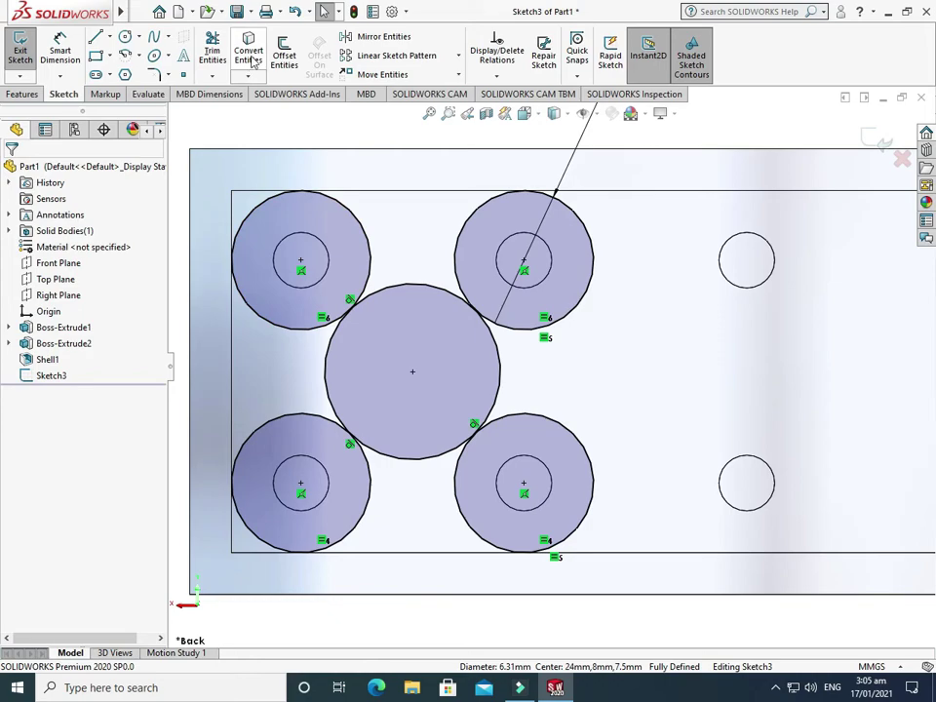
- Offset the large middle circle 1.00 mm inward with Reverse checked
{"action": "left_click", "coordinate": [284, 55]}
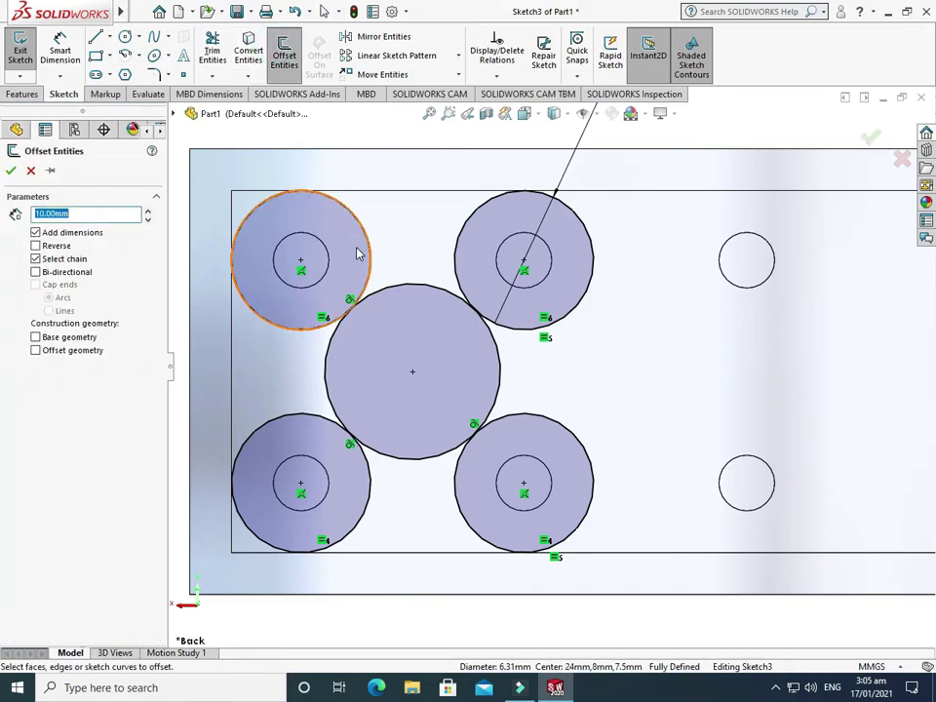
{"action": "left_click", "coordinate": [502, 374]}
{"action": "scroll", "coordinate": [502, 374], "scroll_direction": "down", "scroll_amount": 6}
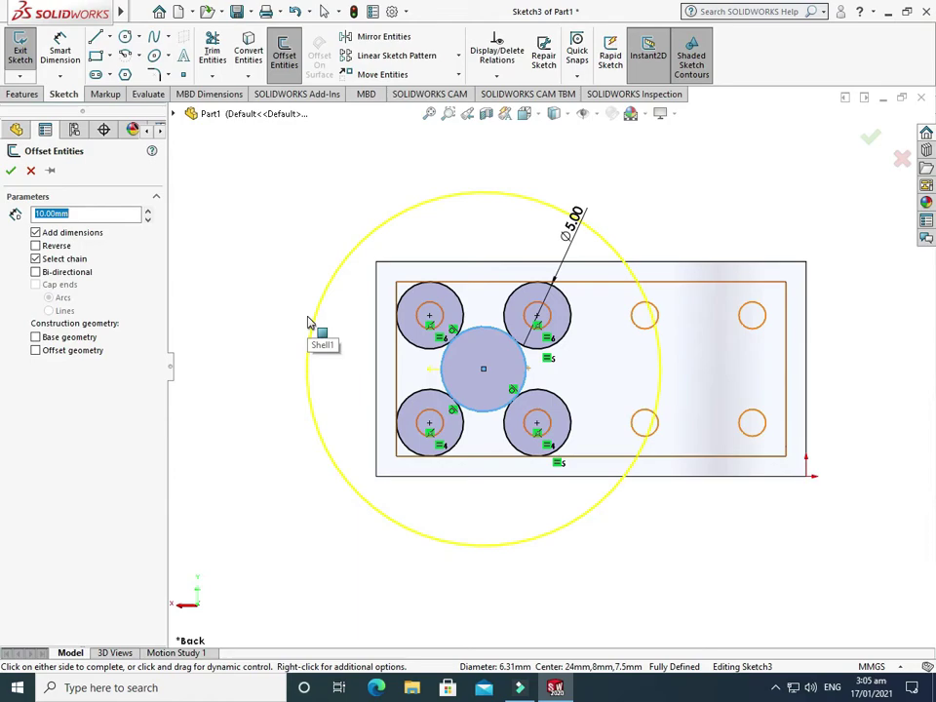
{"action": "type", "text": "1"}
{"action": "key", "text": "Return"}
{"action": "scroll", "coordinate": [516, 315], "scroll_direction": "up", "scroll_amount": 2}
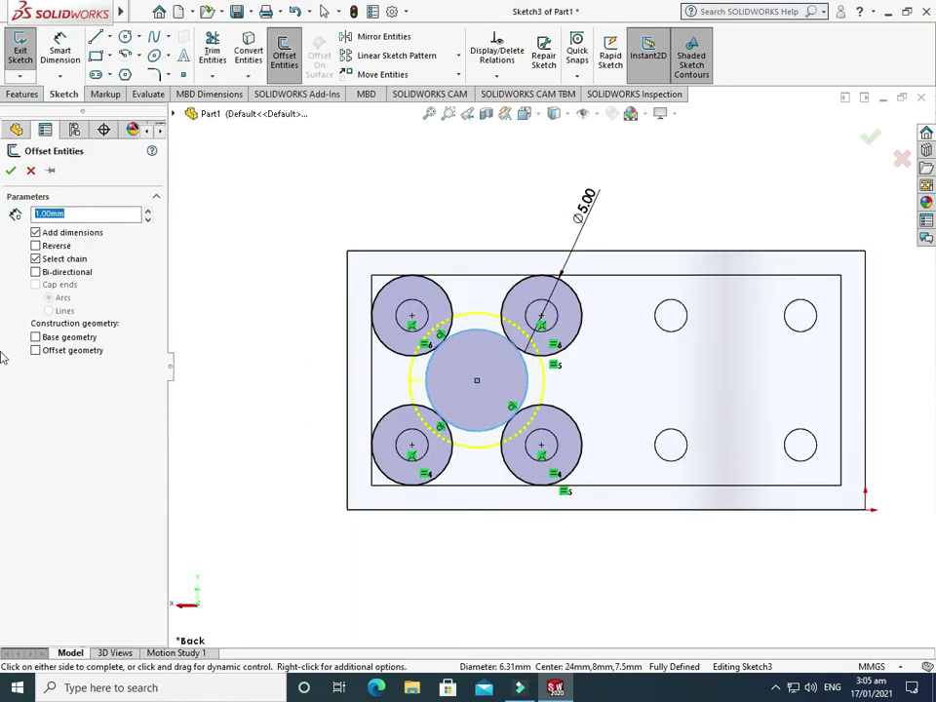
{"action": "left_click", "coordinate": [35, 246]}
{"action": "left_click", "coordinate": [11, 170]}
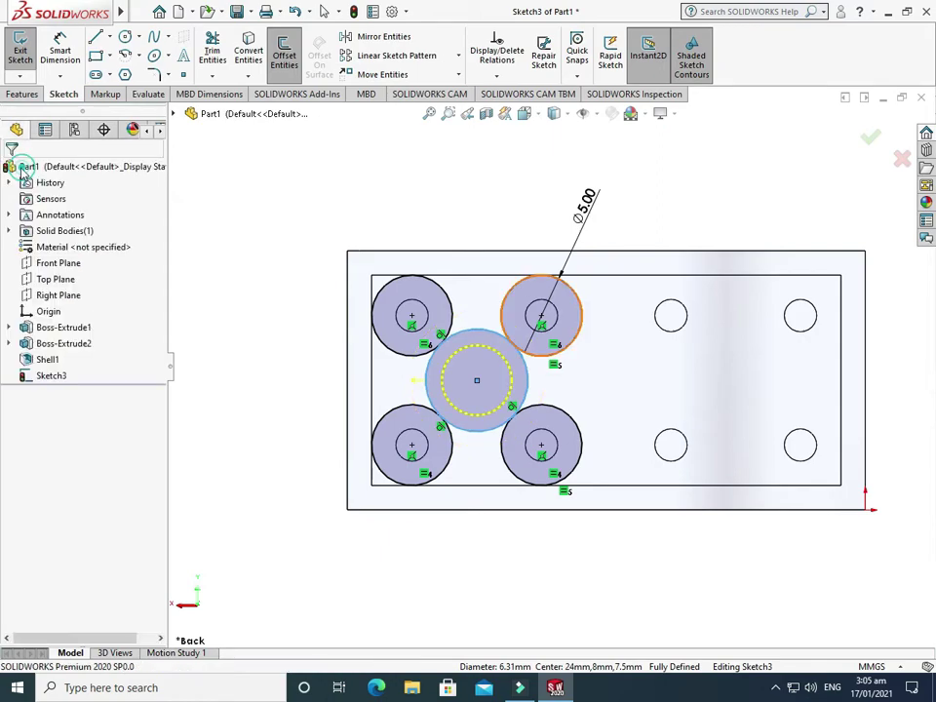
- Start a linear sketch pattern on the inner and outer ring circles
{"action": "key", "text": "f"}
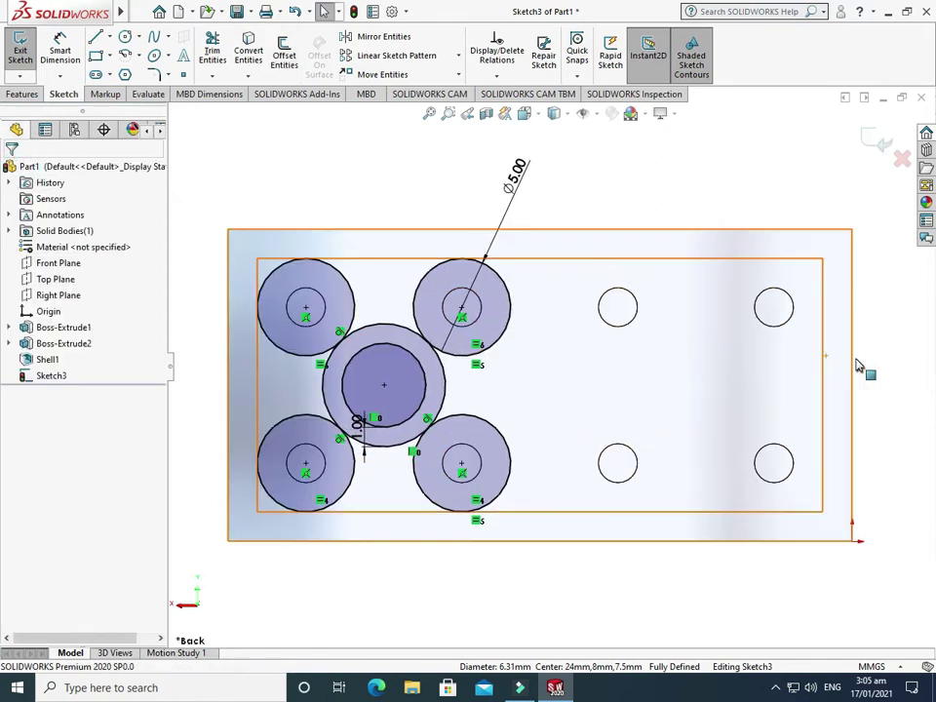
{"action": "left_click", "coordinate": [395, 55]}
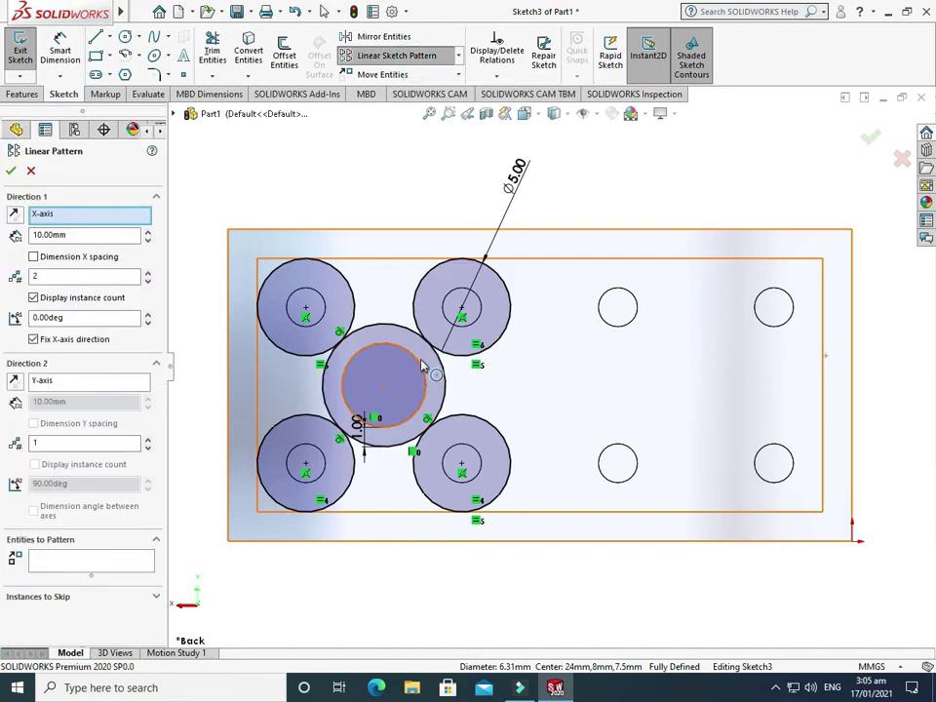
{"action": "left_click", "coordinate": [426, 409]}
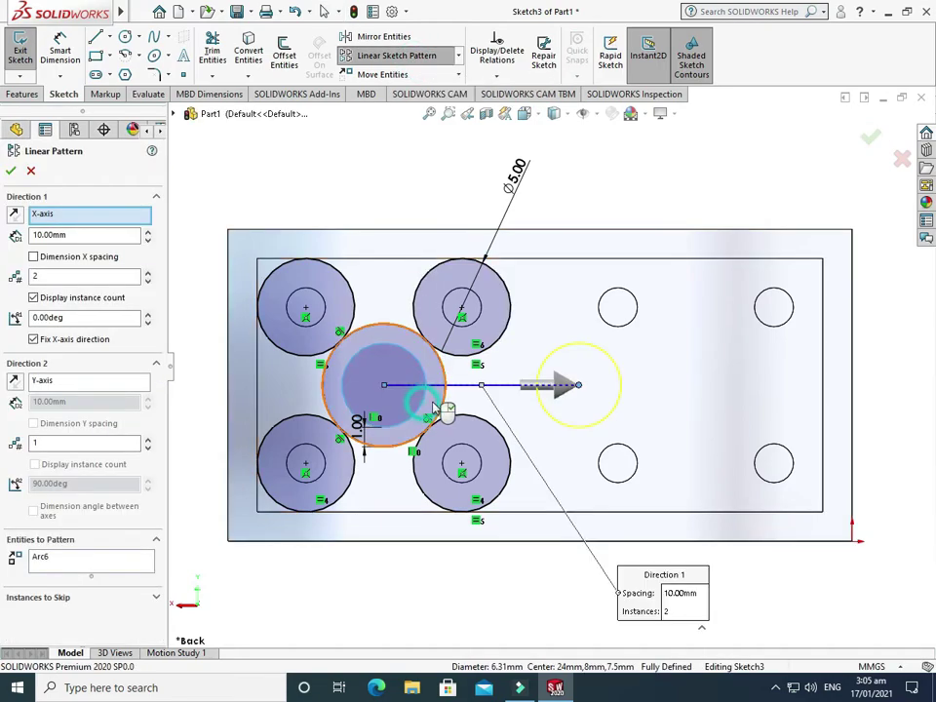
{"action": "left_click", "coordinate": [445, 406]}
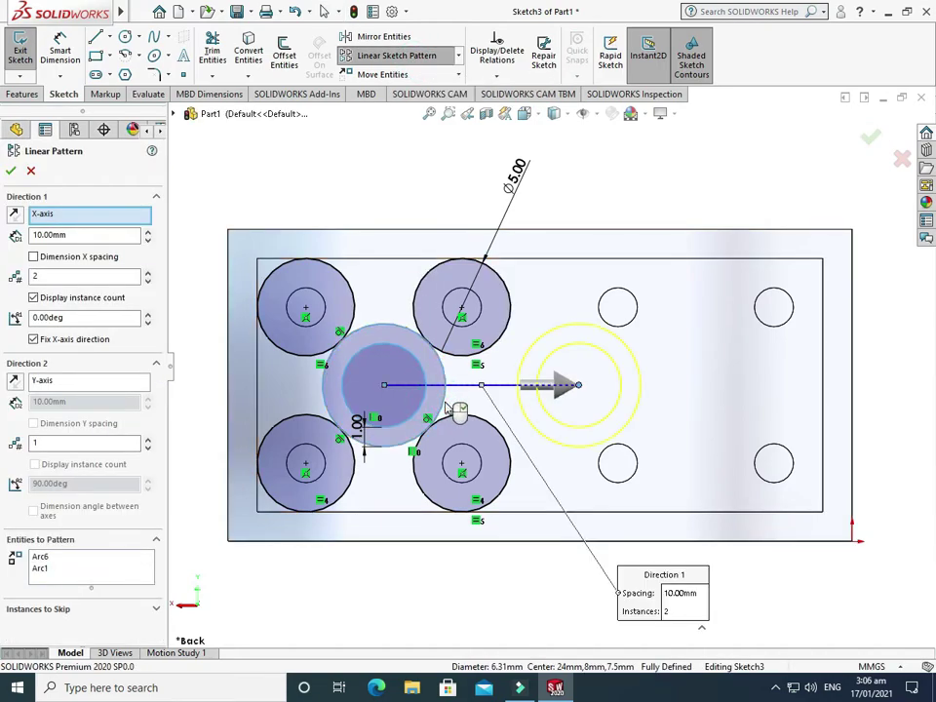
- Set the pattern spacing to 8.00 mm with 3 instances and confirm
{"action": "left_click", "coordinate": [85, 235]}
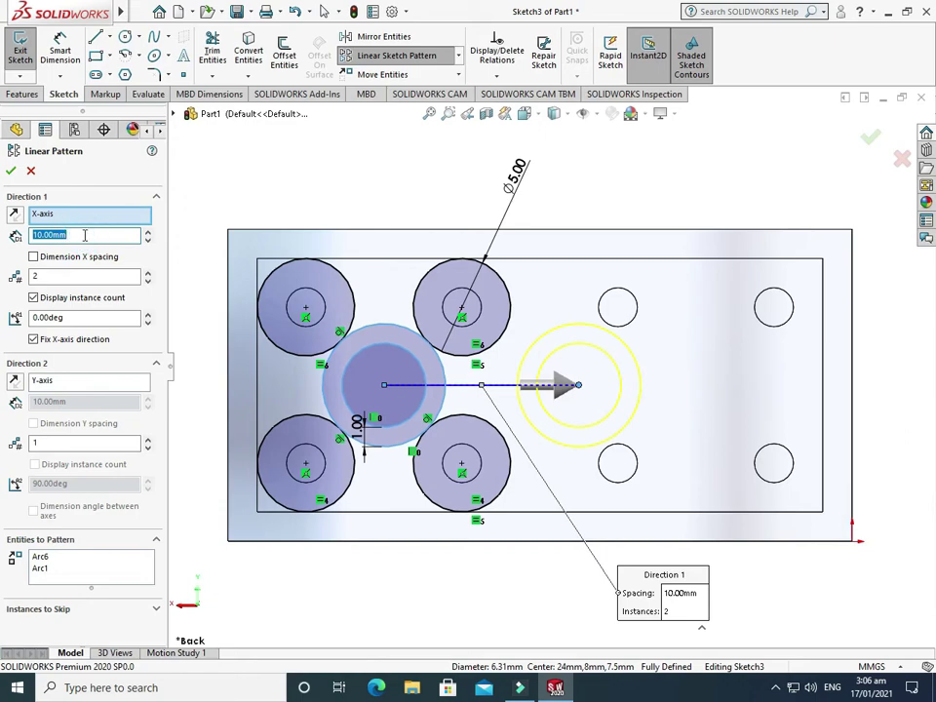
{"action": "type", "text": "1"}
{"action": "key", "text": "Return"}
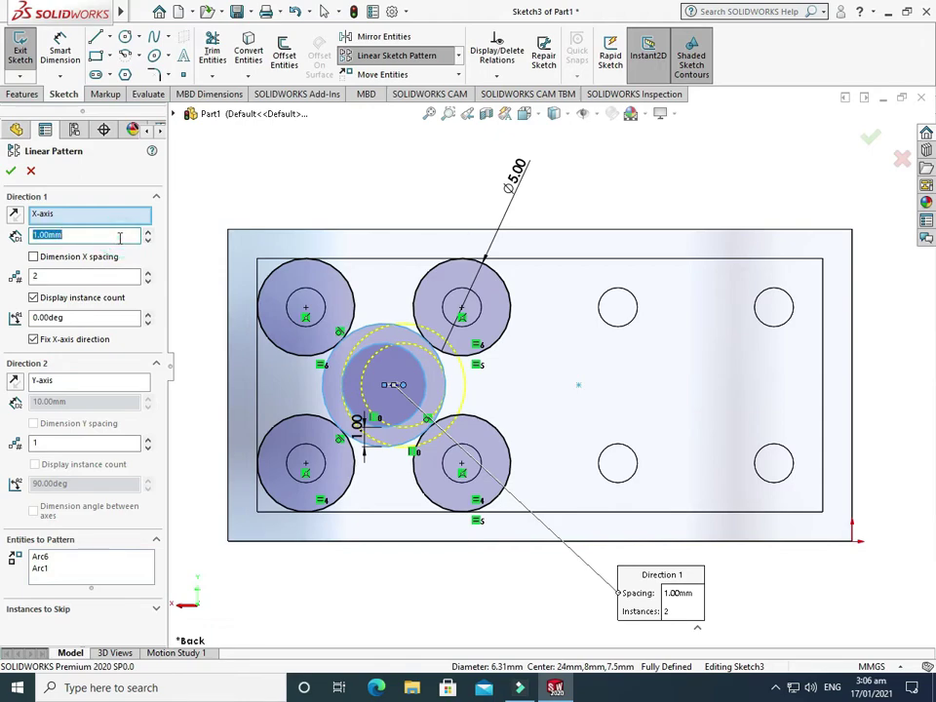
{"action": "type", "text": "5"}
{"action": "key", "text": "Return"}
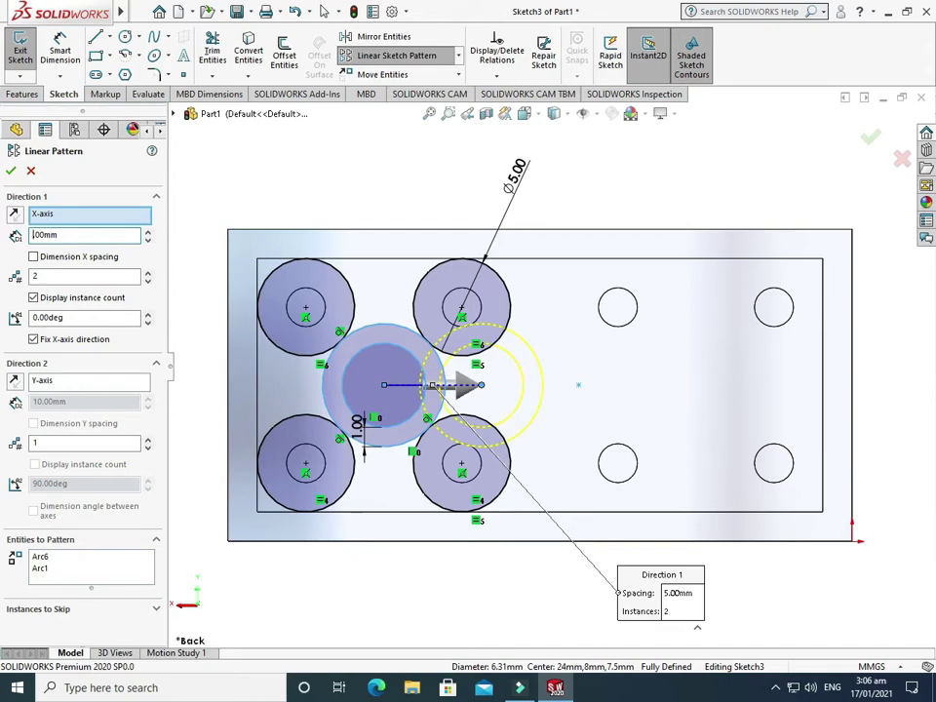
{"action": "type", "text": "8"}
{"action": "key", "text": "Return"}
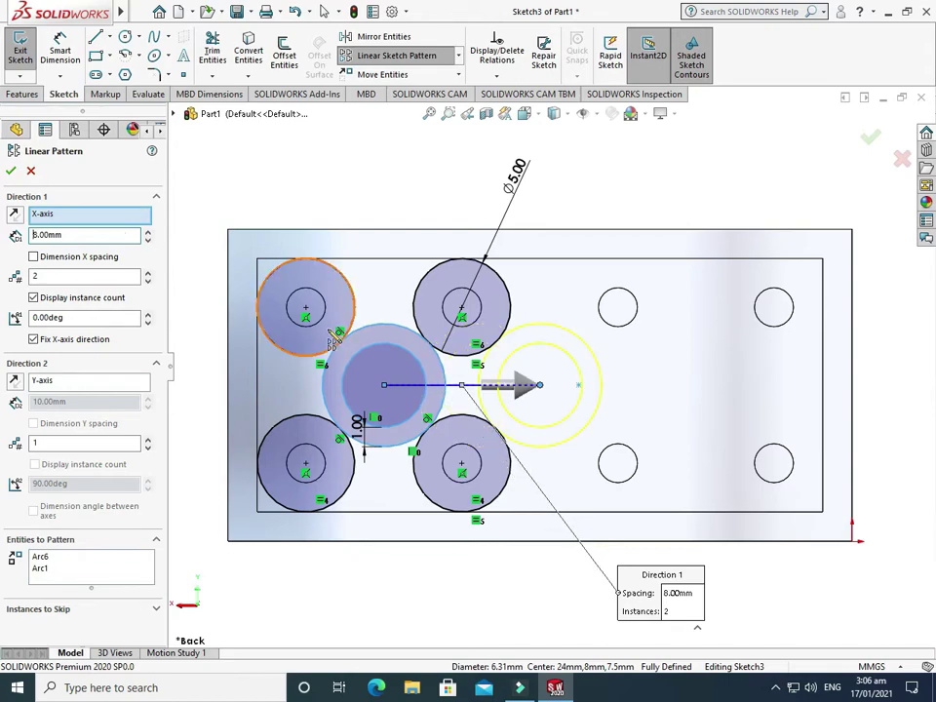
{"action": "scroll", "coordinate": [512, 444], "scroll_direction": "down", "scroll_amount": 6}
{"action": "scroll", "coordinate": [534, 363], "scroll_direction": "up", "scroll_amount": 6}
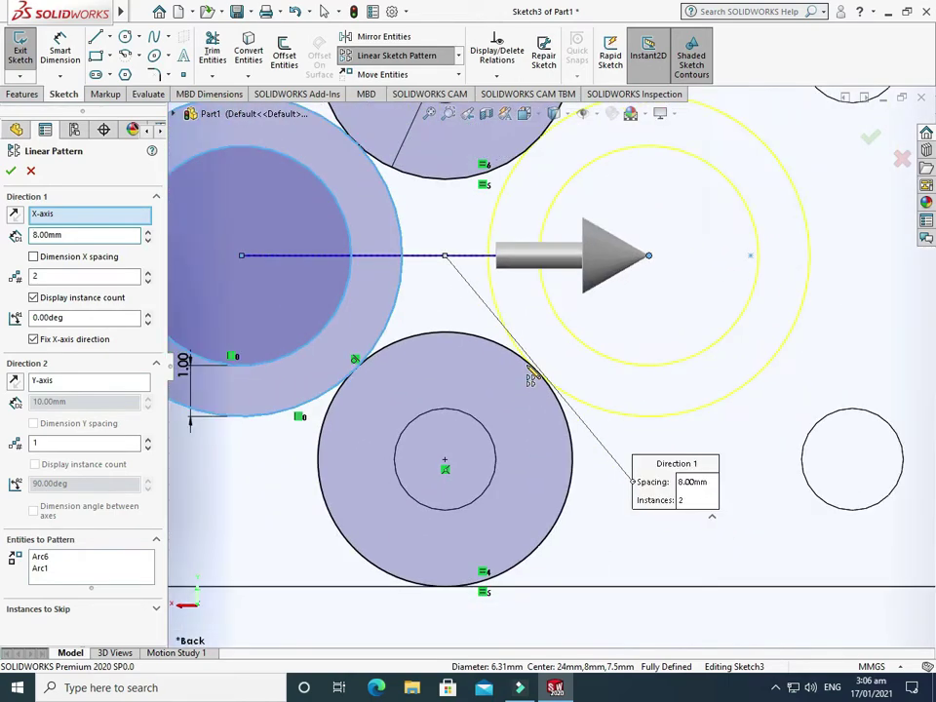
{"action": "left_click", "coordinate": [148, 273]}
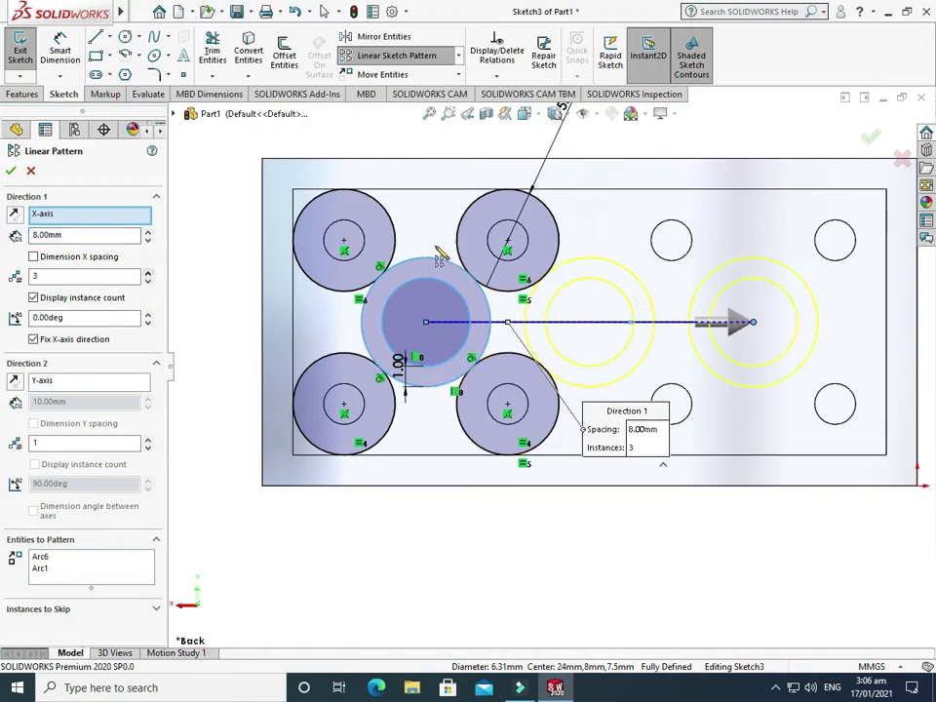
{"action": "left_click", "coordinate": [12, 171]}
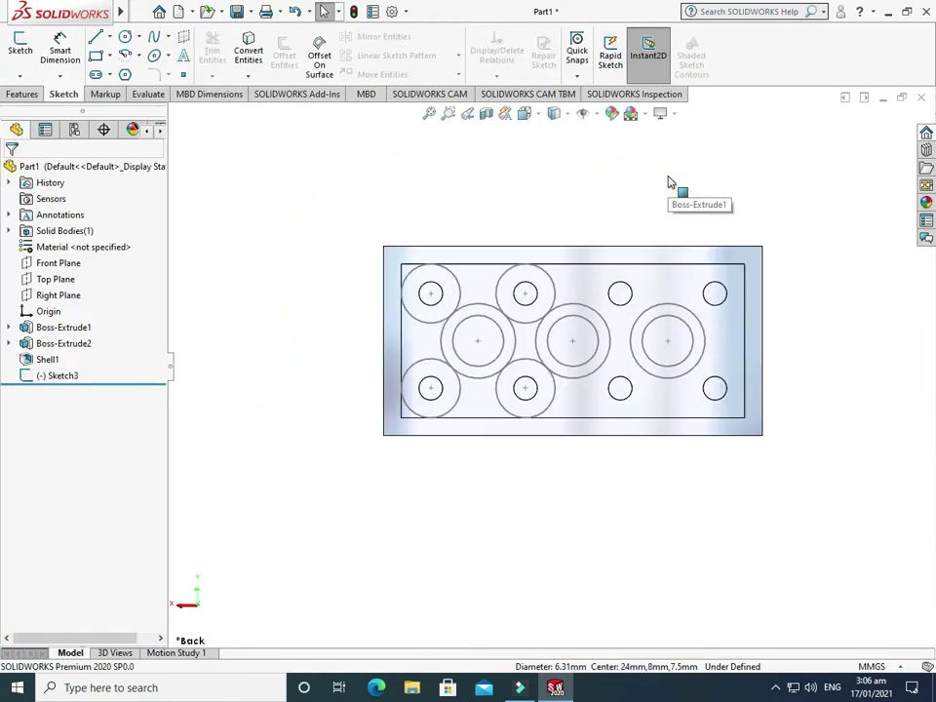
- Orbit the part into a 3D view and start an extruded boss
{"action": "right_click", "coordinate": [672, 178]}
{"action": "left_click", "coordinate": [727, 236]}
{"action": "left_click_drag", "start_coordinate": [727, 236], "coordinate": [693, 307]}
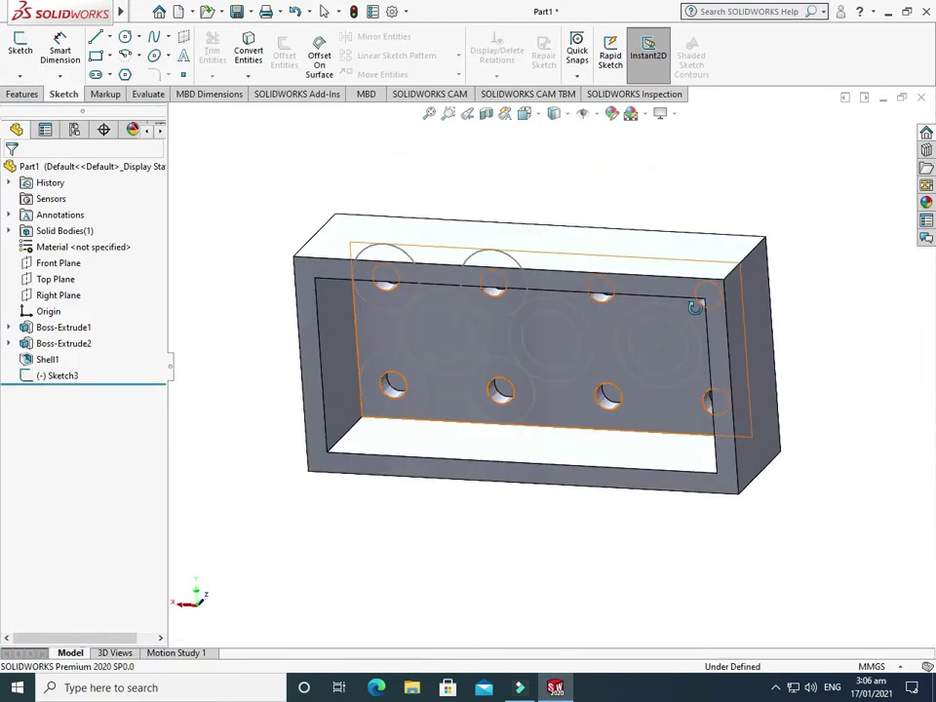
{"action": "left_click", "coordinate": [19, 94]}
{"action": "left_click", "coordinate": [25, 54]}
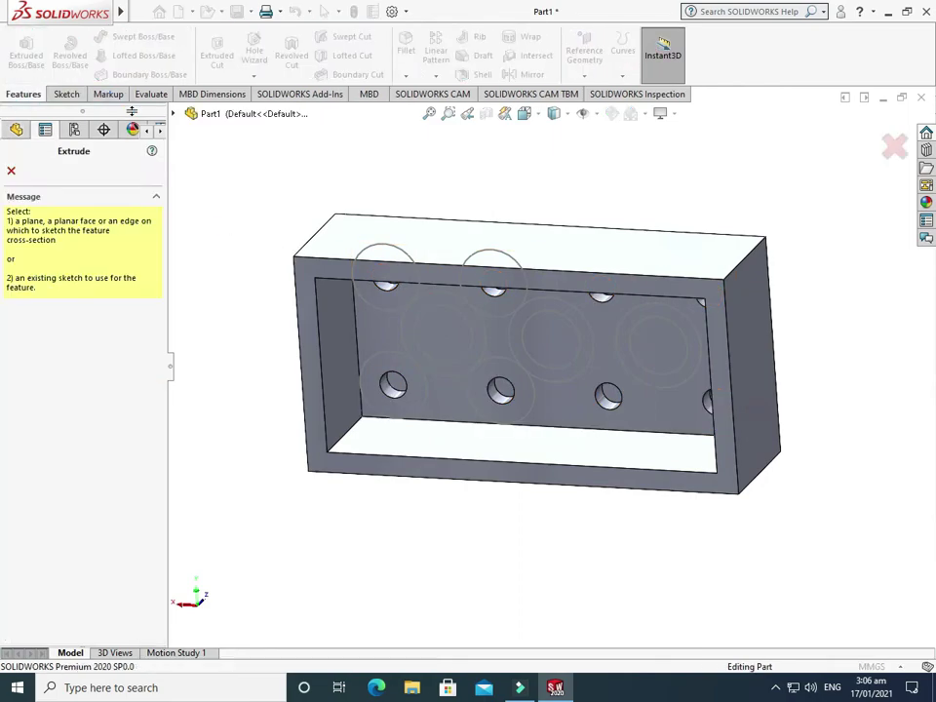
- Select the three ring regions as the extrude contours
{"action": "left_click", "coordinate": [439, 299]}
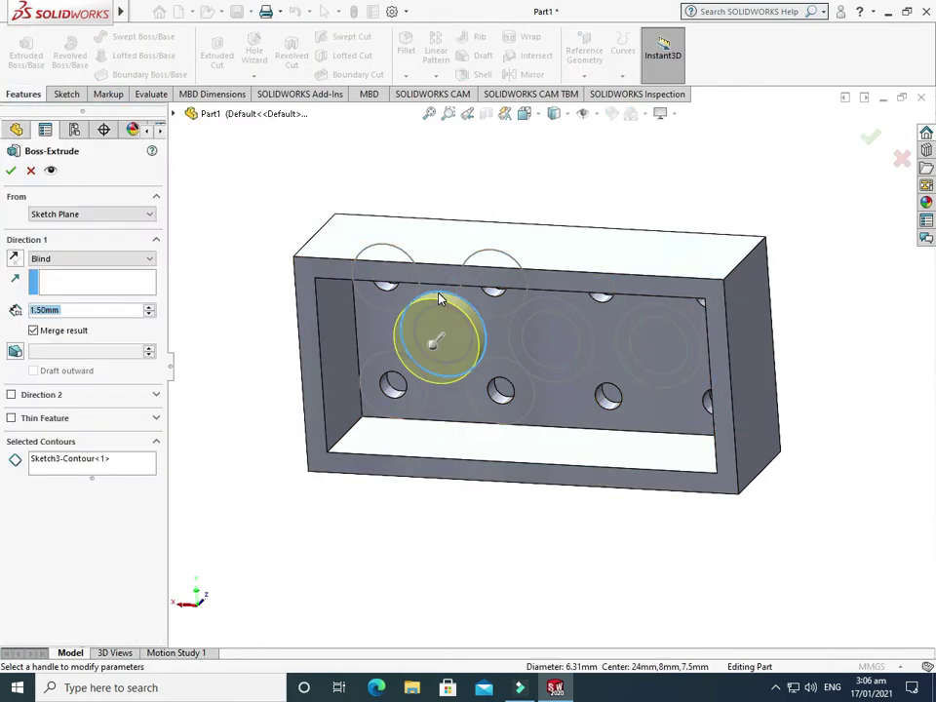
{"action": "left_click", "coordinate": [69, 462]}
{"action": "right_click", "coordinate": [75, 464]}
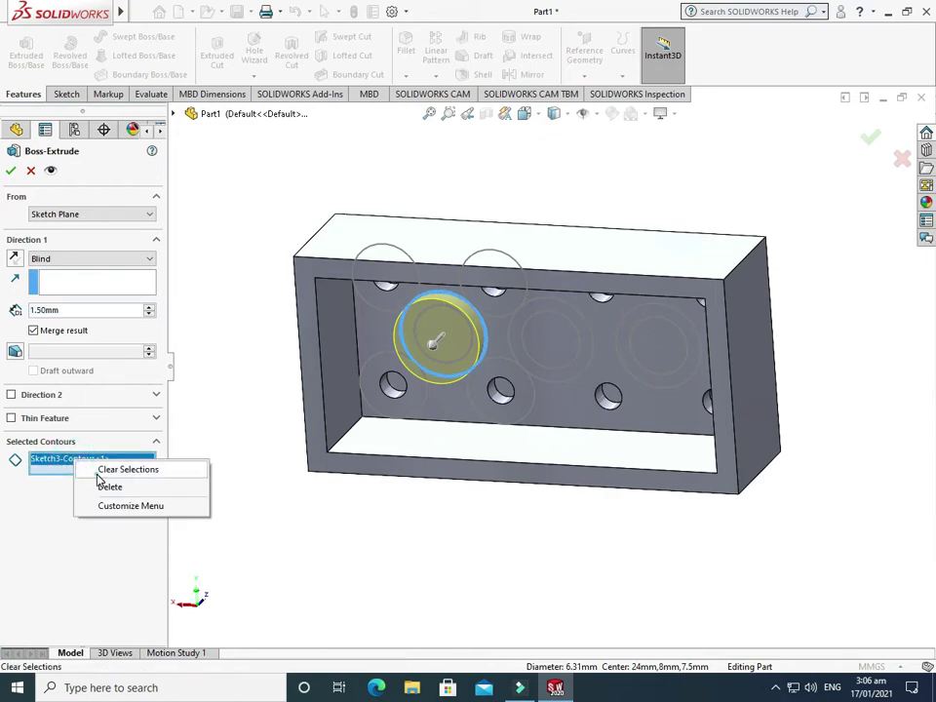
{"action": "left_click", "coordinate": [126, 470]}
{"action": "scroll", "coordinate": [401, 333], "scroll_direction": "down", "scroll_amount": 2}
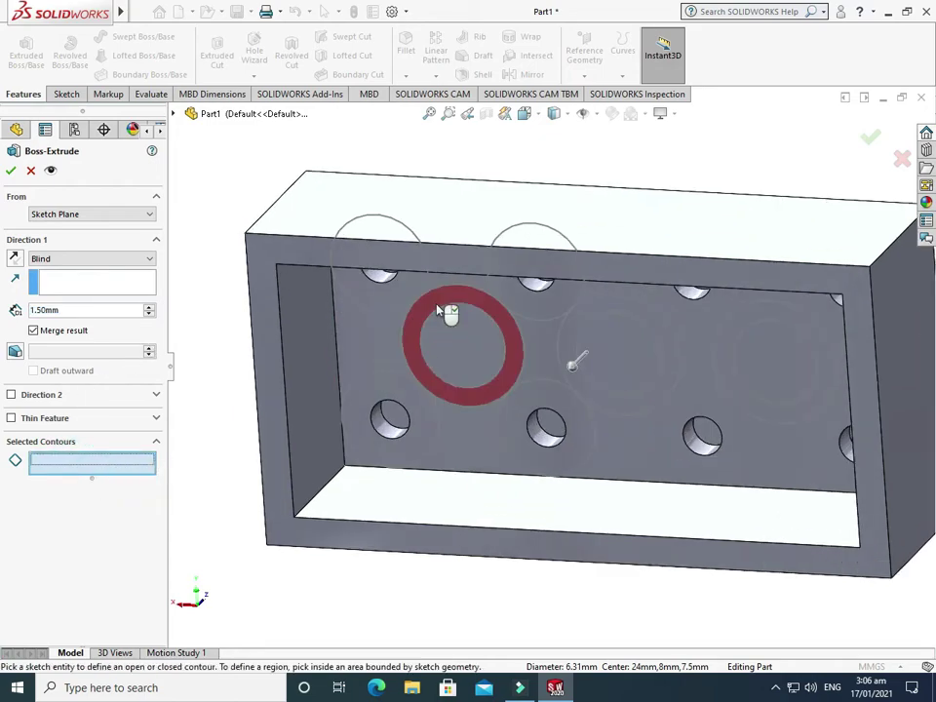
{"action": "left_click", "coordinate": [440, 310]}
{"action": "left_click", "coordinate": [602, 309]}
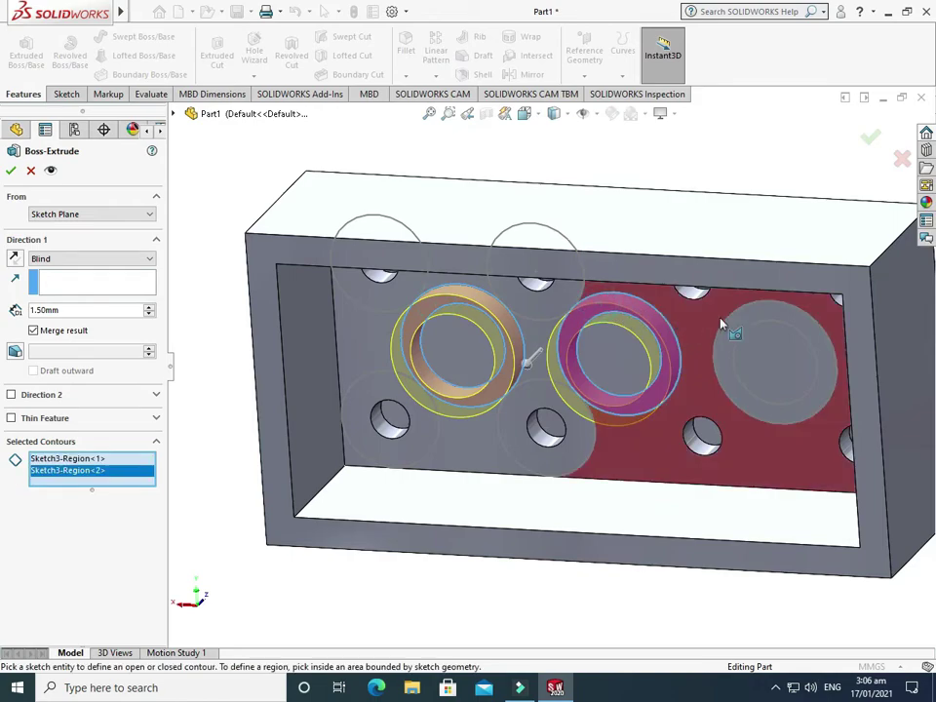
{"action": "left_click", "coordinate": [745, 326]}
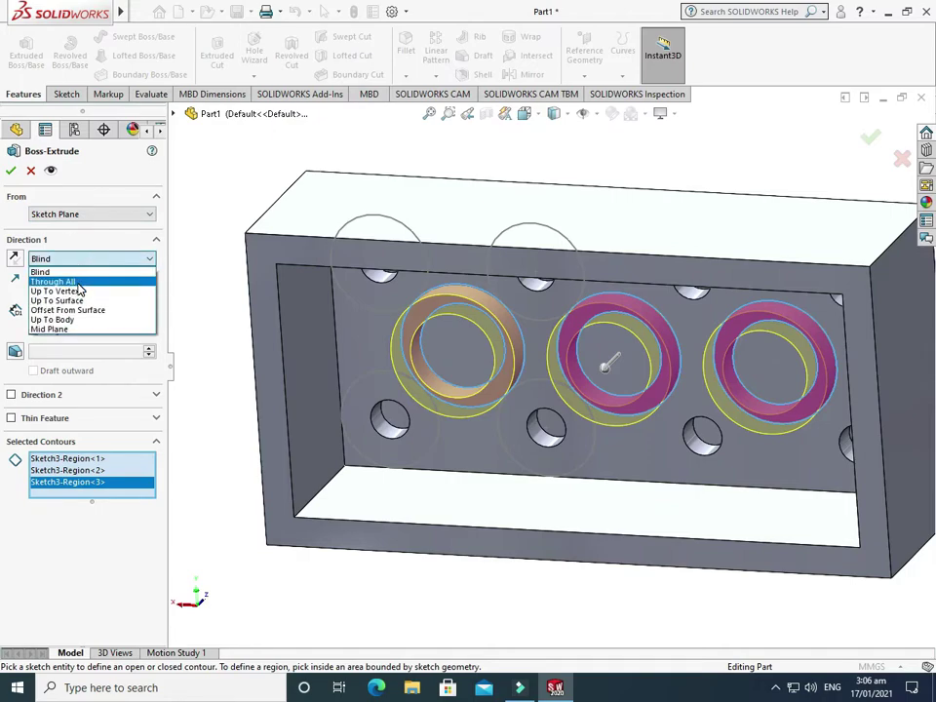
- Extrude the rings Up To Vertex at the brick's top edge and confirm
{"action": "left_click", "coordinate": [78, 290]}
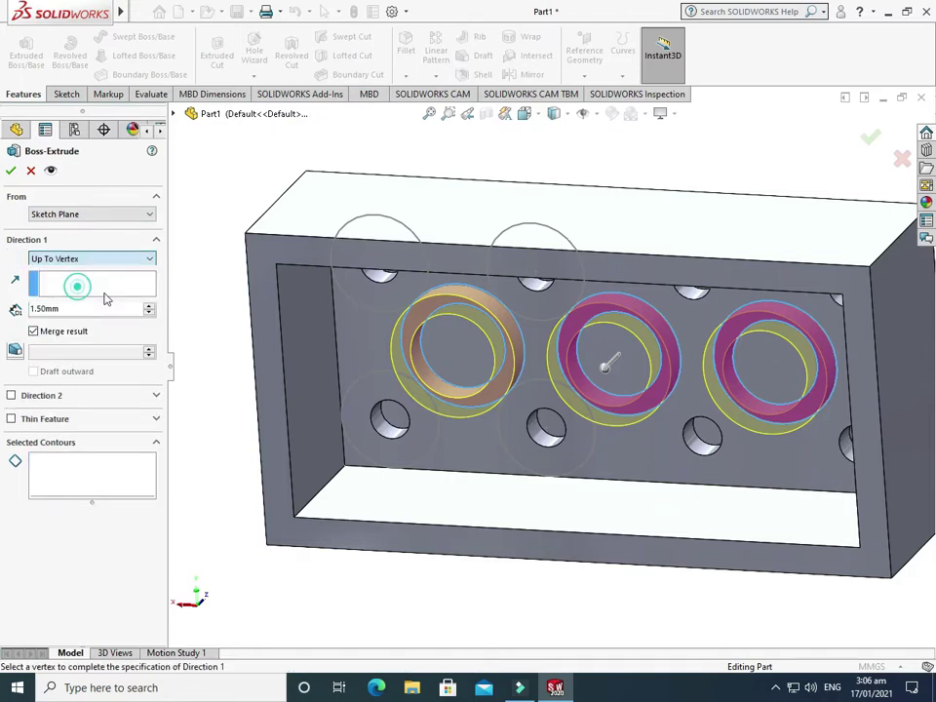
{"action": "left_click", "coordinate": [299, 268]}
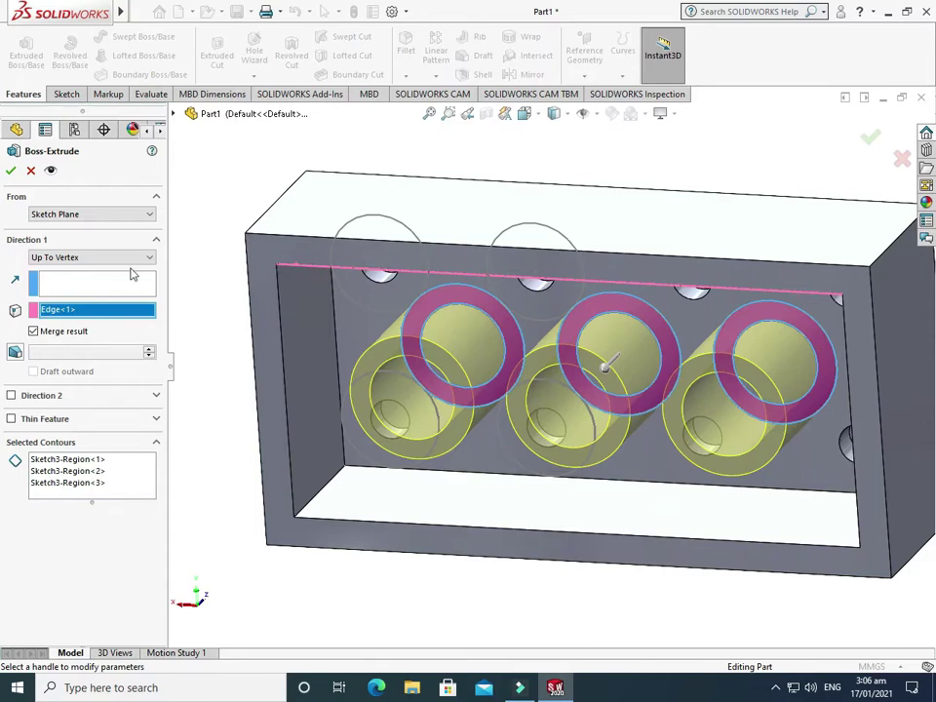
{"action": "left_click", "coordinate": [10, 171]}
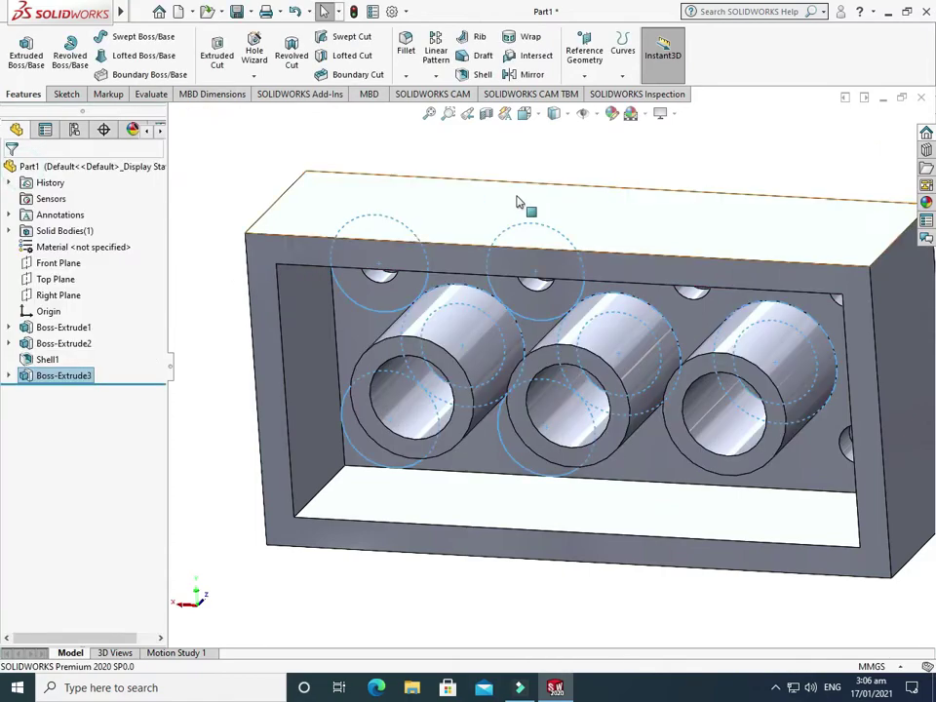
{"action": "scroll", "coordinate": [518, 202], "scroll_direction": "down", "scroll_amount": 3}
{"action": "left_click", "coordinate": [661, 201]}
- Orbit to the brick's studded top and start the Fillet tool
{"action": "right_click", "coordinate": [662, 179]}
{"action": "left_click", "coordinate": [700, 294]}
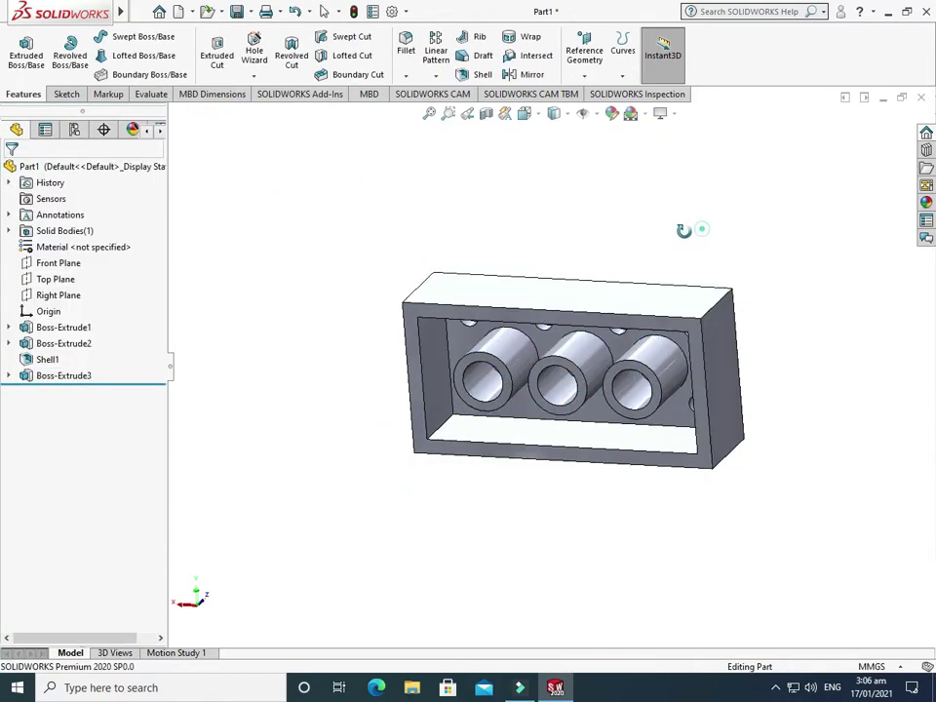
{"action": "left_click_drag", "start_coordinate": [685, 230], "coordinate": [550, 287]}
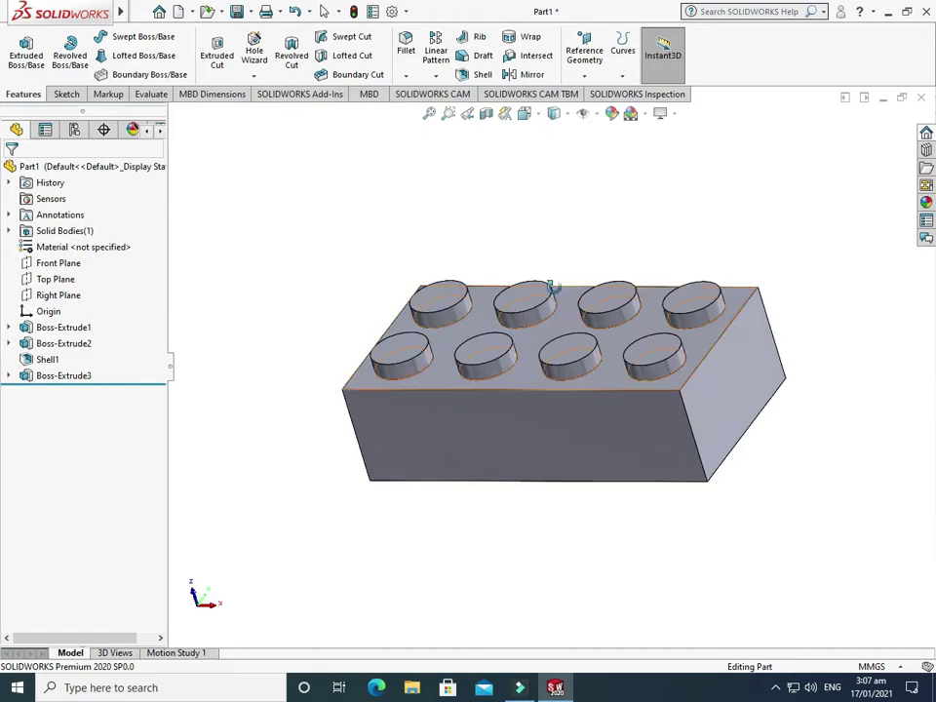
{"action": "left_click", "coordinate": [407, 76]}
{"action": "left_click", "coordinate": [421, 93]}
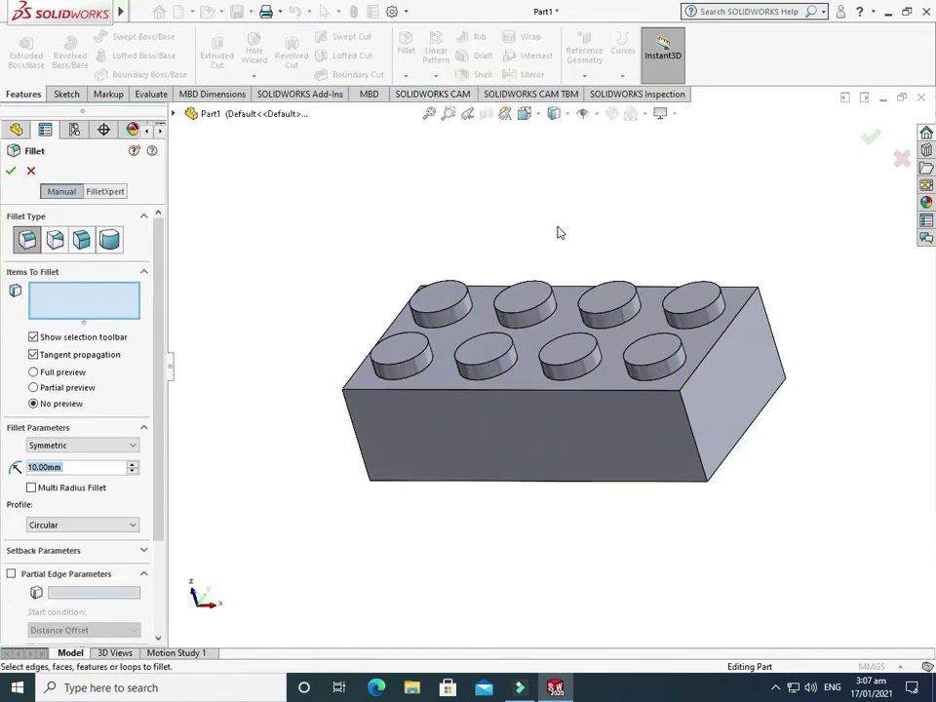
{"action": "scroll", "coordinate": [687, 265], "scroll_direction": "down", "scroll_amount": 2}
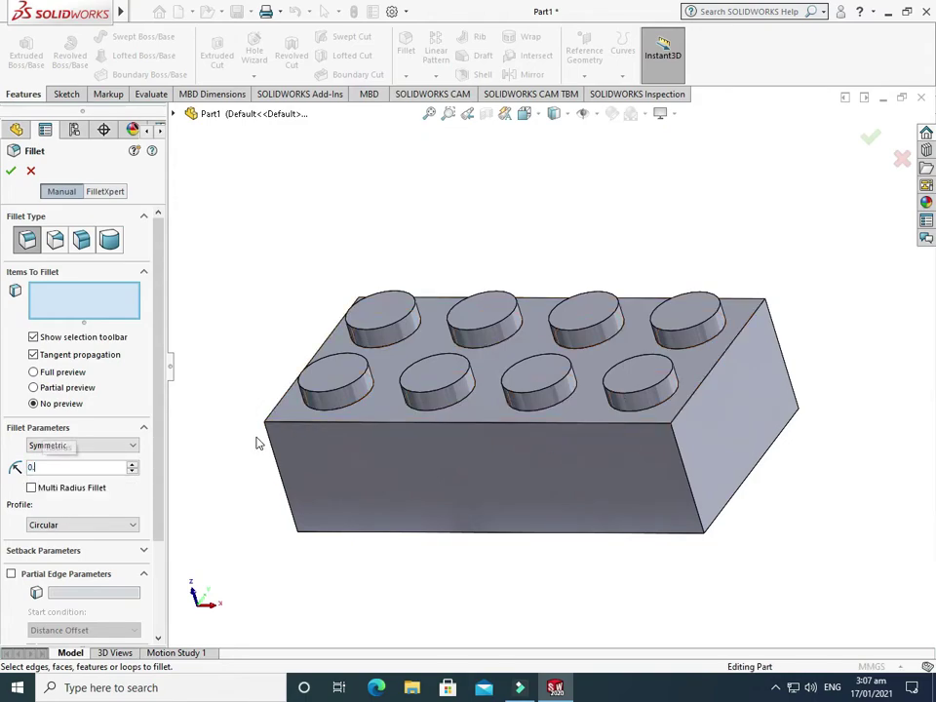
{"action": "scroll", "coordinate": [368, 337], "scroll_direction": "down", "scroll_amount": 1}
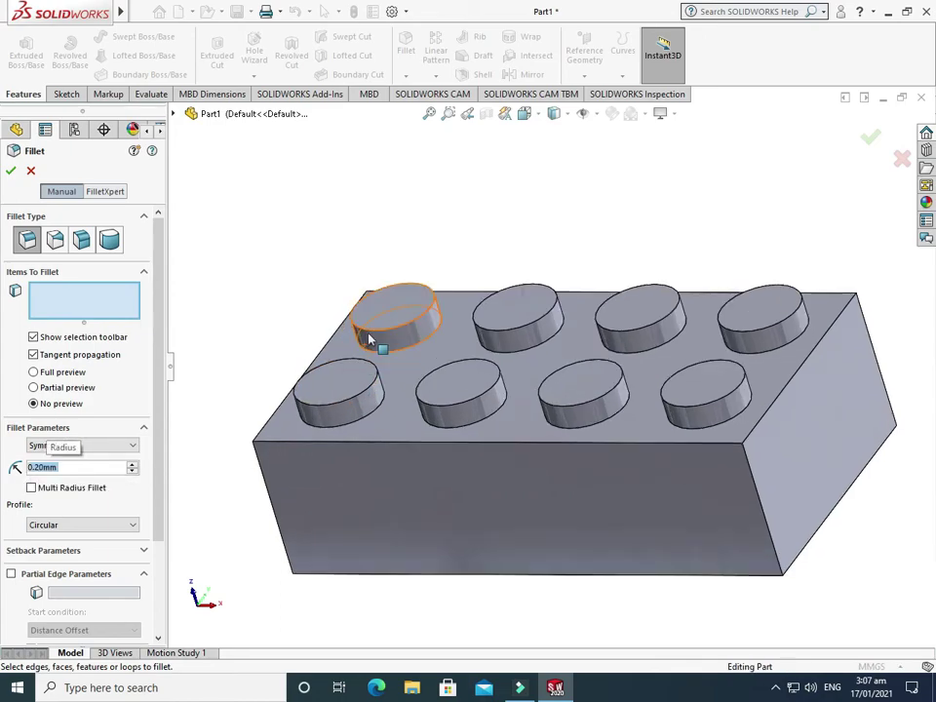
- Add the eight stud edges and several outer brick edges to the fillet
{"action": "left_click", "coordinate": [380, 329]}
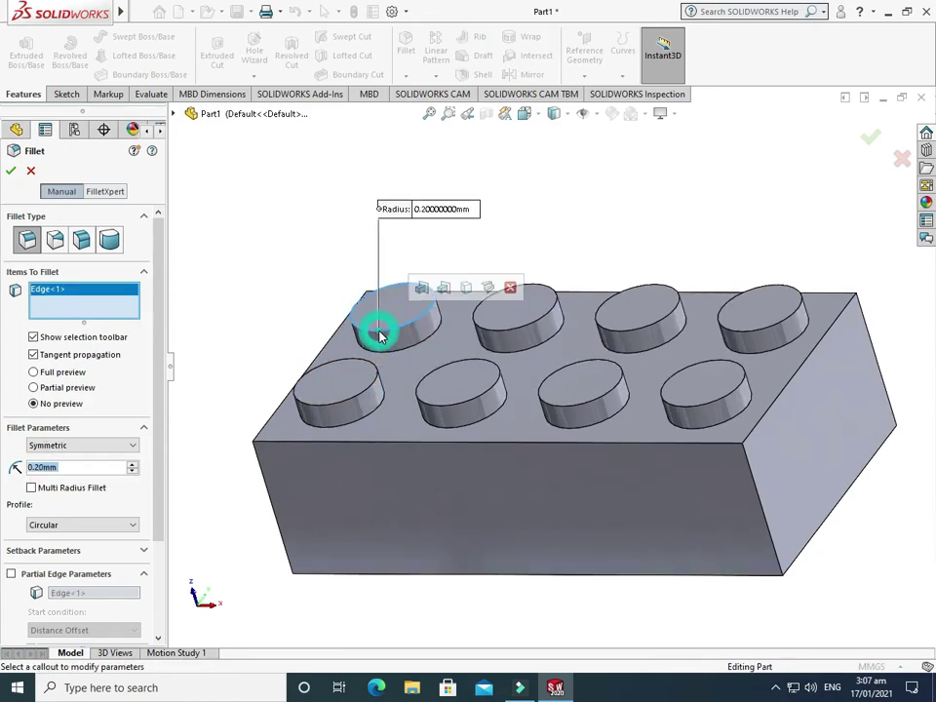
{"action": "left_click", "coordinate": [421, 289]}
{"action": "left_click", "coordinate": [670, 444]}
{"action": "left_click", "coordinate": [769, 437]}
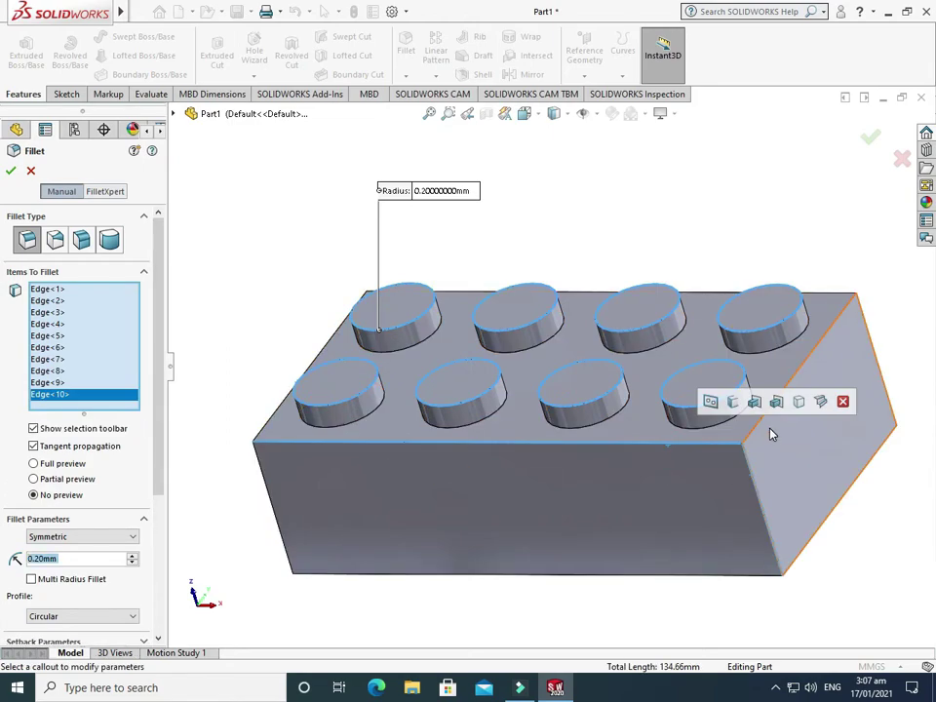
{"action": "left_click", "coordinate": [749, 458]}
{"action": "middle_click_drag", "start_coordinate": [654, 568], "coordinate": [814, 359], "text": "ctrl"}
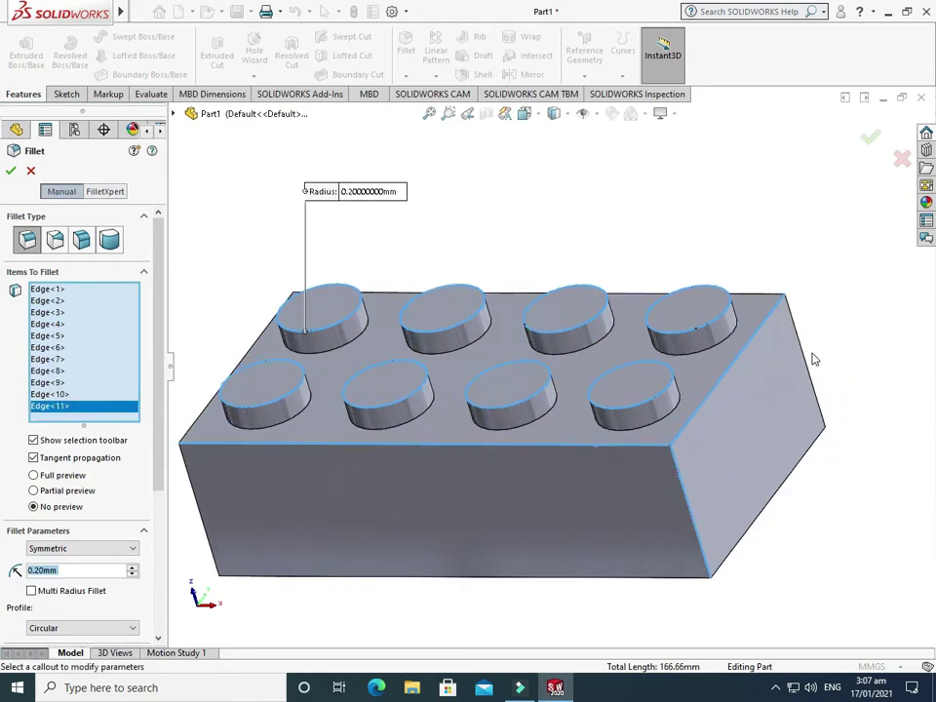
{"action": "left_click", "coordinate": [811, 376]}
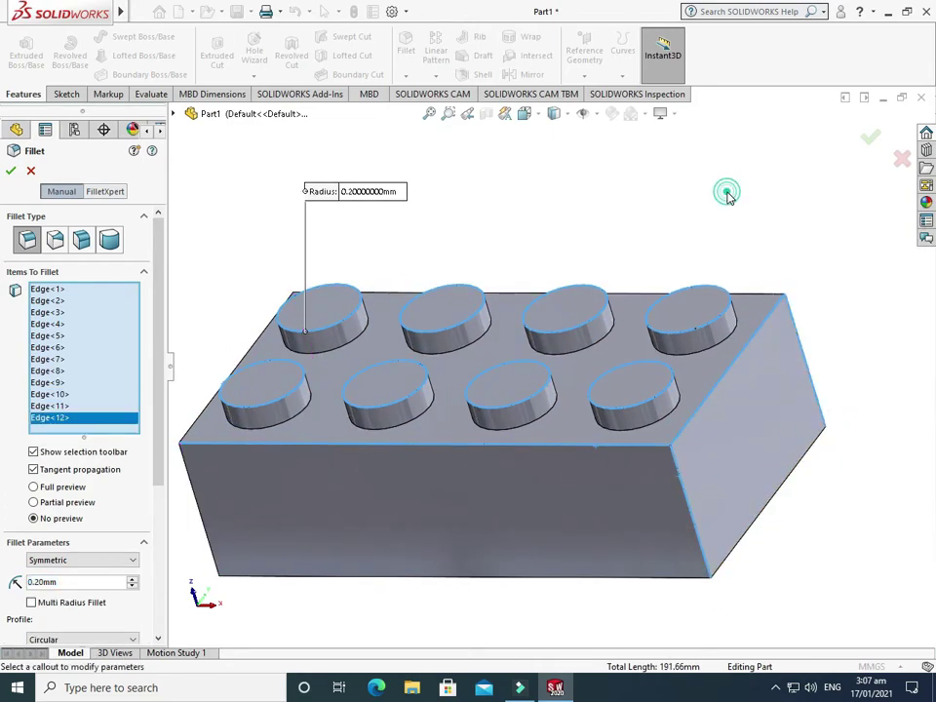
{"action": "middle_click_drag", "start_coordinate": [727, 192], "coordinate": [322, 488]}
{"action": "left_click", "coordinate": [427, 549]}
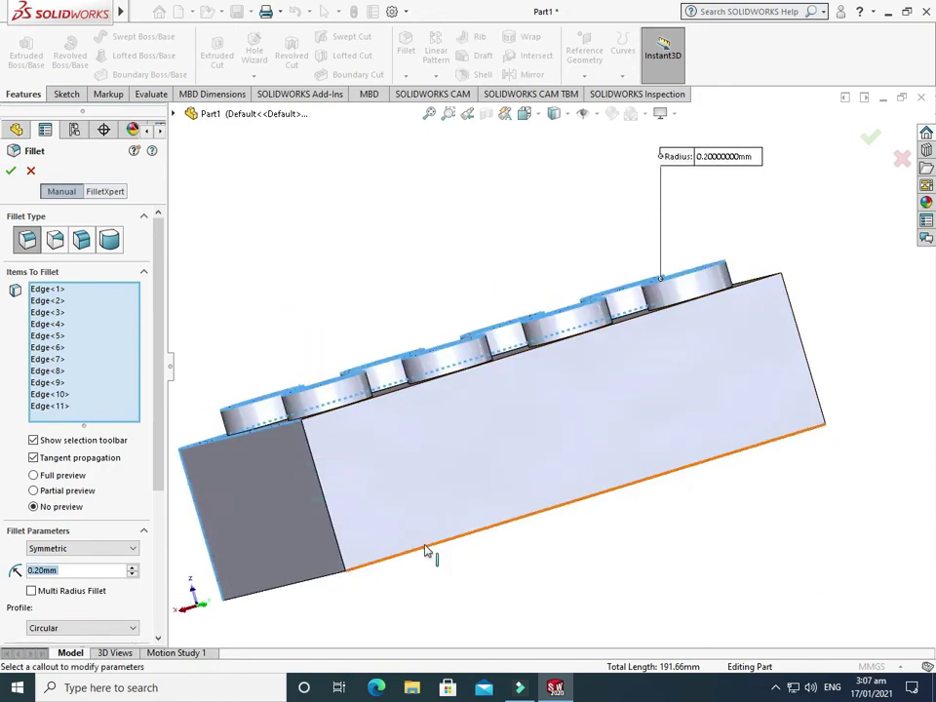
{"action": "left_click", "coordinate": [651, 328]}
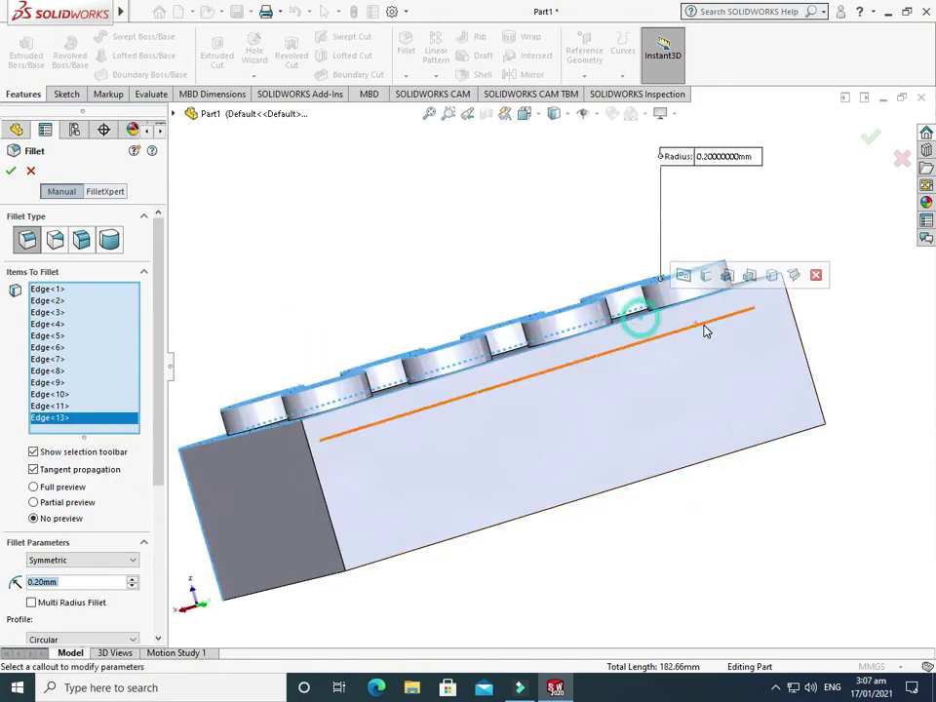
{"action": "left_click", "coordinate": [809, 368]}
- Add the top front and right vertical edges, removing the accidentally picked top face
{"action": "key", "text": "ctrl+7"}
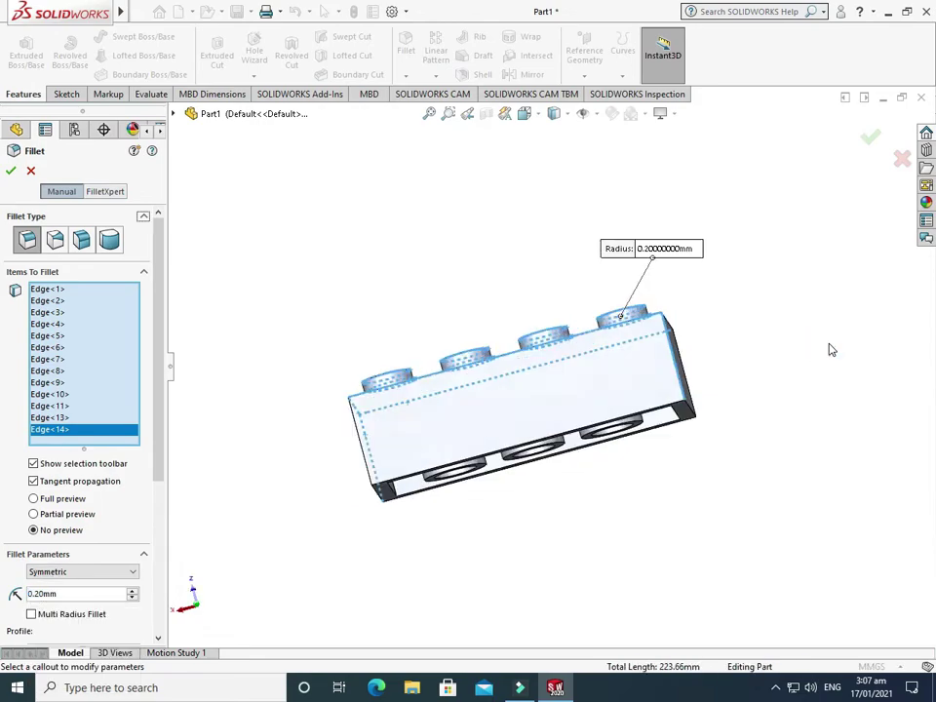
{"action": "left_click", "coordinate": [561, 415]}
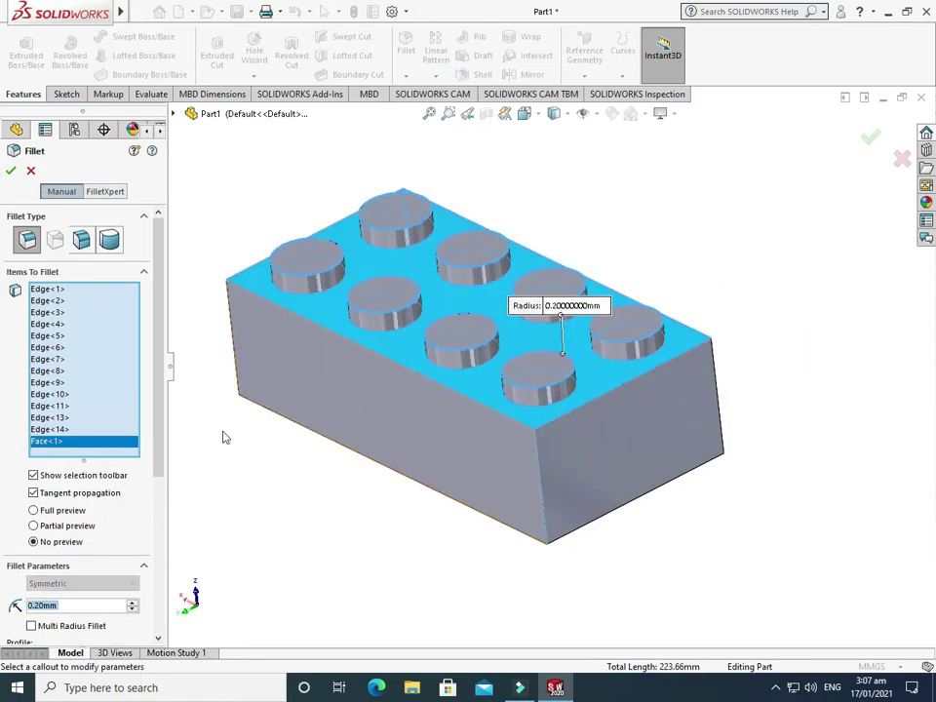
{"action": "right_click", "coordinate": [107, 445]}
{"action": "left_click", "coordinate": [141, 464]}
{"action": "middle_click_drag", "start_coordinate": [689, 287], "coordinate": [595, 408]}
{"action": "left_click", "coordinate": [562, 422]}
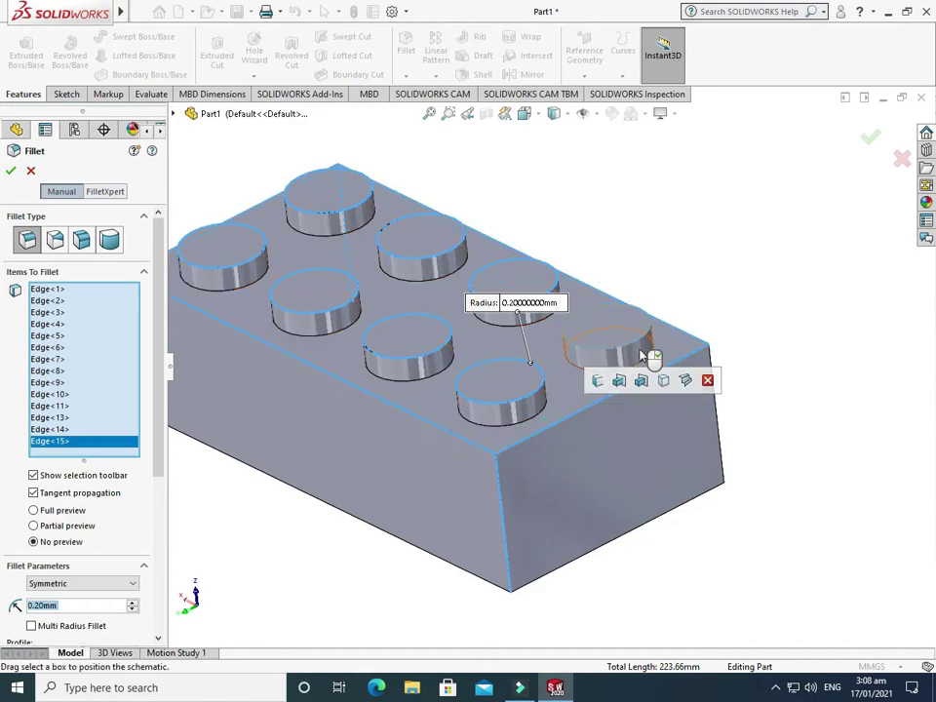
{"action": "left_click", "coordinate": [721, 436]}
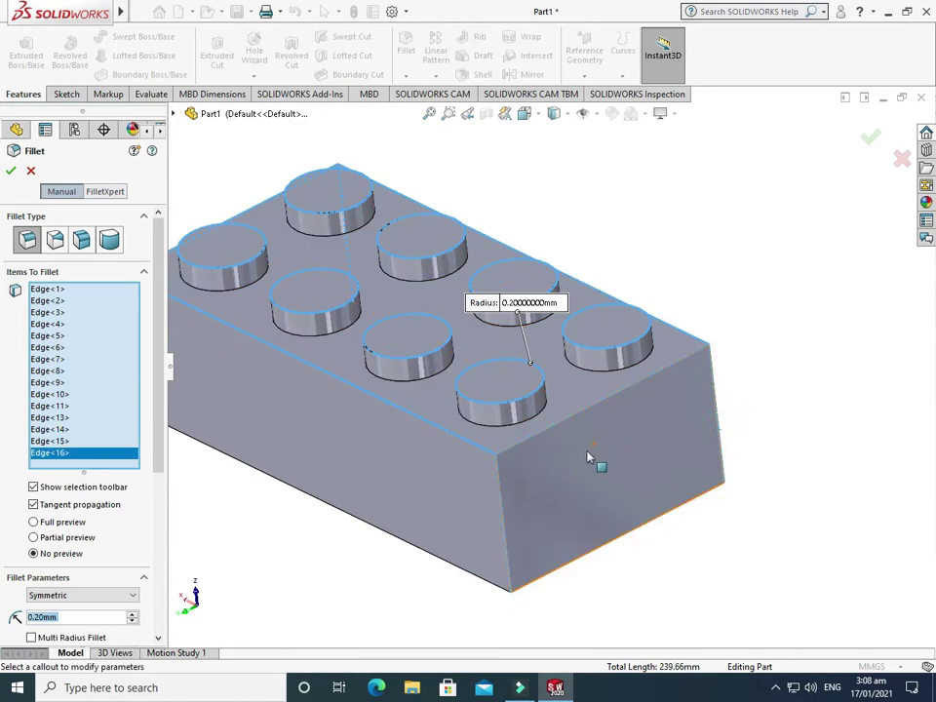
- Add the three tube rim edges and apply the 0.20 mm fillet
{"action": "middle_click_drag", "start_coordinate": [796, 302], "coordinate": [359, 382]}
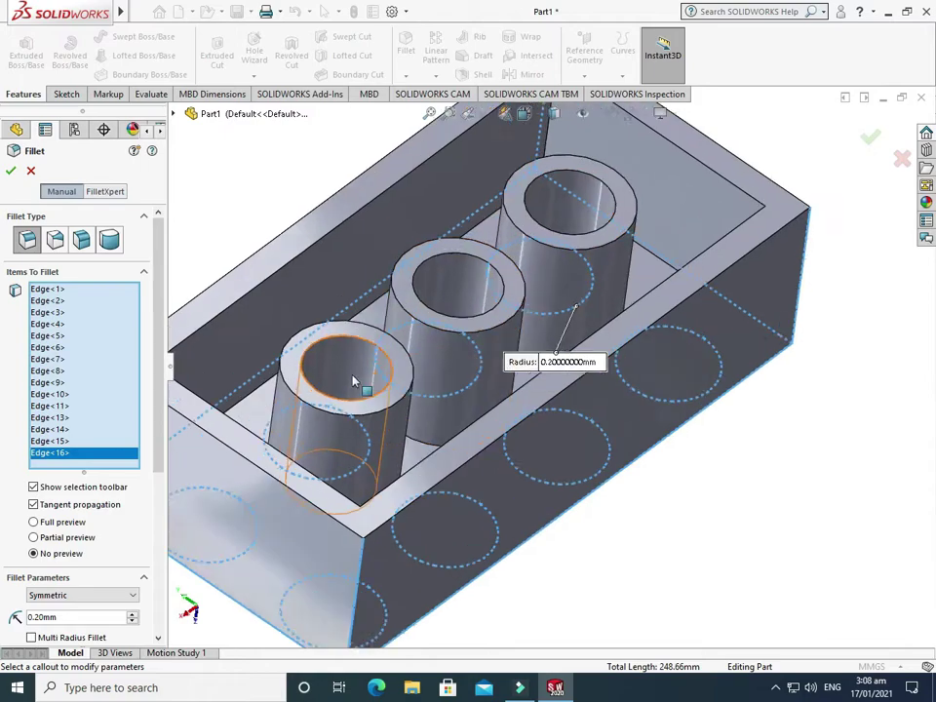
{"action": "scroll", "coordinate": [312, 348], "scroll_direction": "down", "scroll_amount": 3}
{"action": "left_click", "coordinate": [312, 348]}
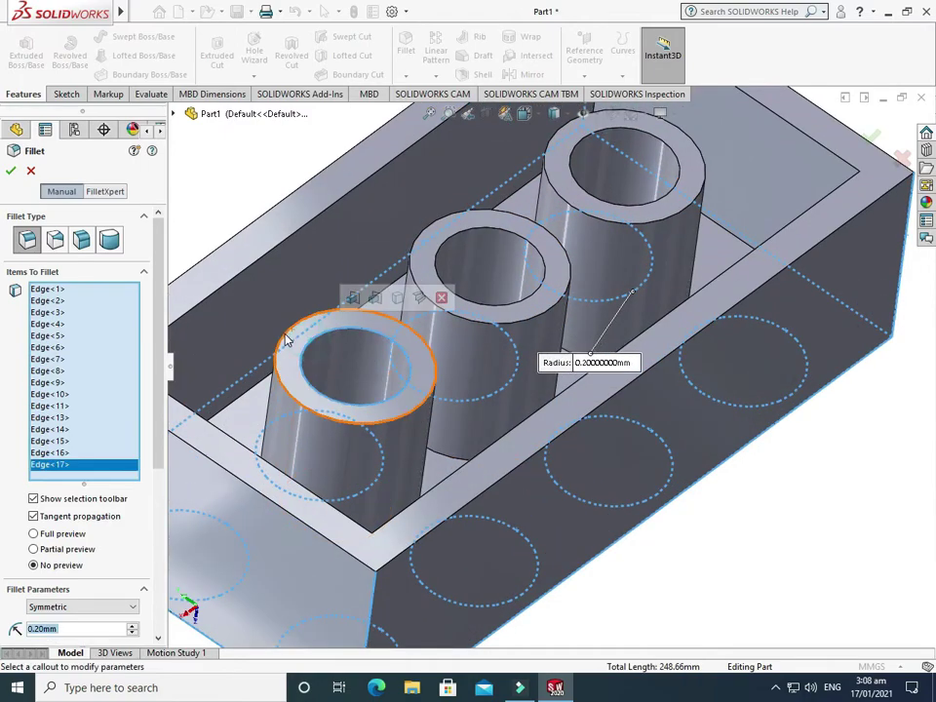
{"action": "left_click", "coordinate": [430, 236]}
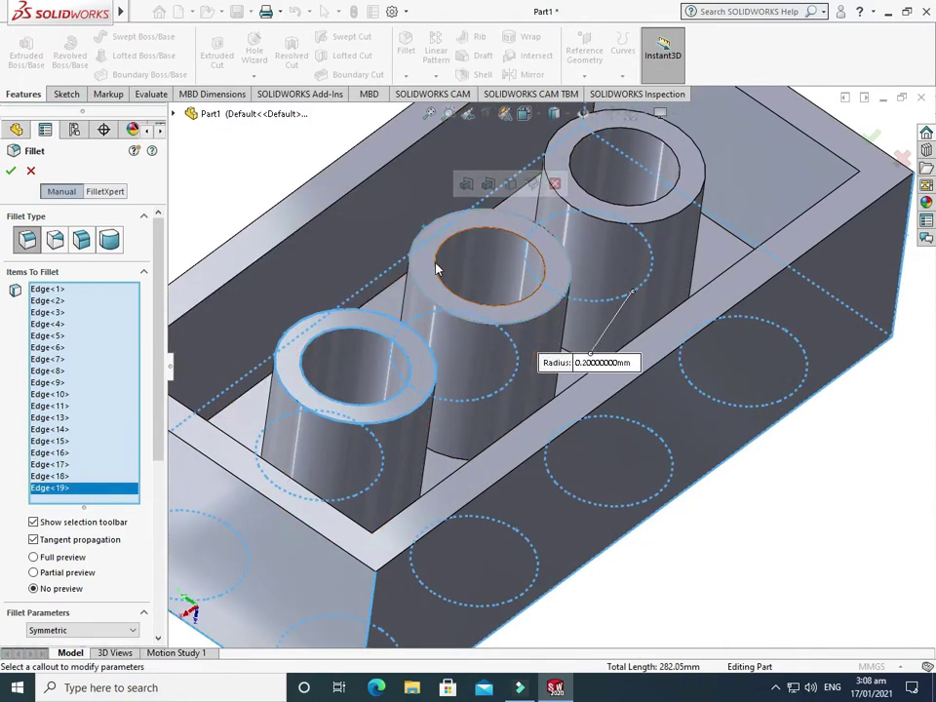
{"action": "left_click", "coordinate": [544, 148]}
{"action": "left_click", "coordinate": [565, 162]}
{"action": "key", "text": "f"}
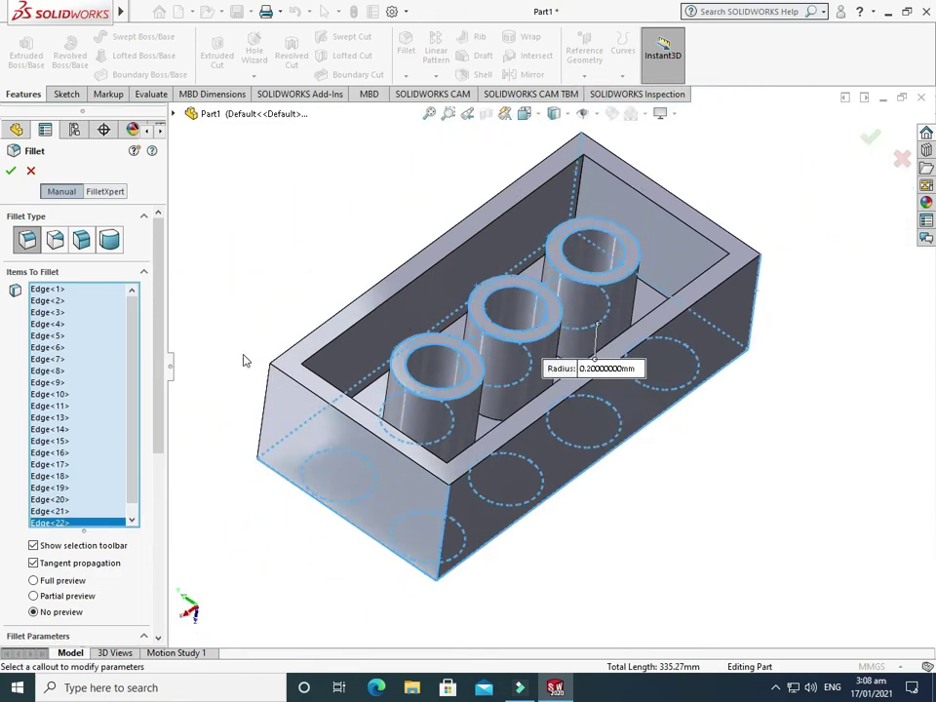
{"action": "left_click", "coordinate": [10, 173]}
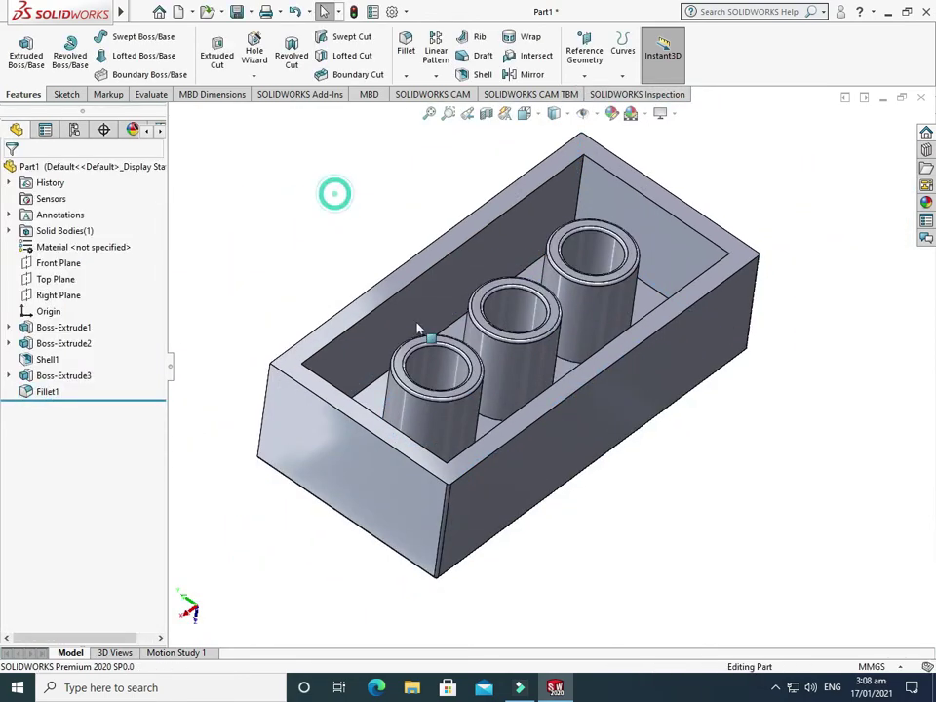
{"action": "middle_click_drag", "start_coordinate": [417, 329], "coordinate": [400, 361]}
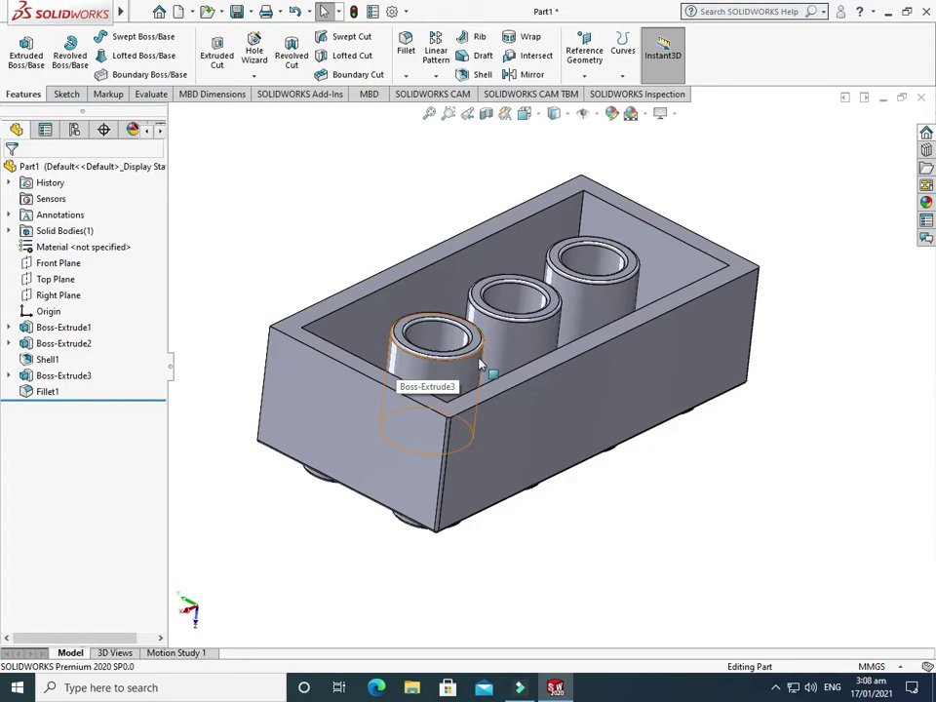
{"action": "middle_click_drag", "start_coordinate": [638, 351], "coordinate": [721, 267]}
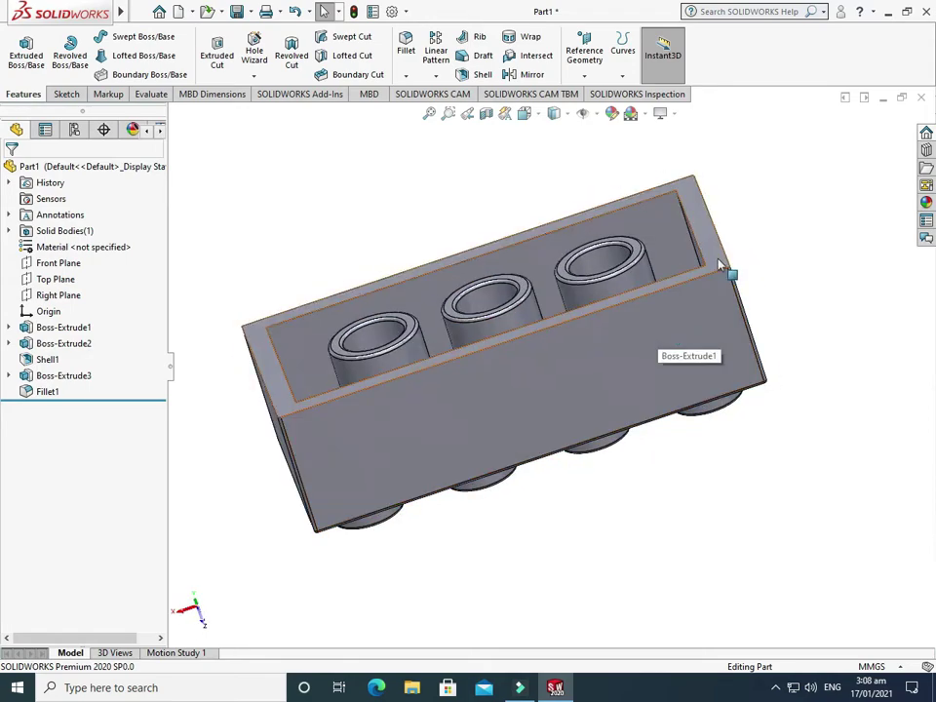
{"action": "scroll", "coordinate": [722, 273], "scroll_direction": "down", "scroll_amount": 5}
{"action": "scroll", "coordinate": [722, 273], "scroll_direction": "up", "scroll_amount": 5}
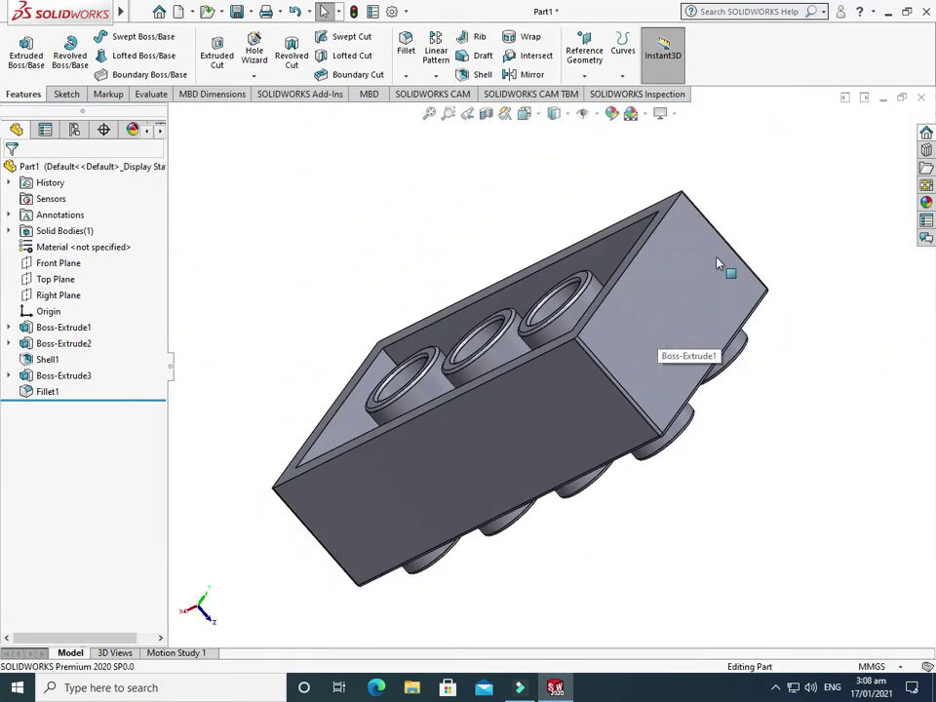
{"action": "middle_click_drag", "start_coordinate": [709, 198], "coordinate": [648, 214]}
{"action": "right_click", "coordinate": [647, 213]}
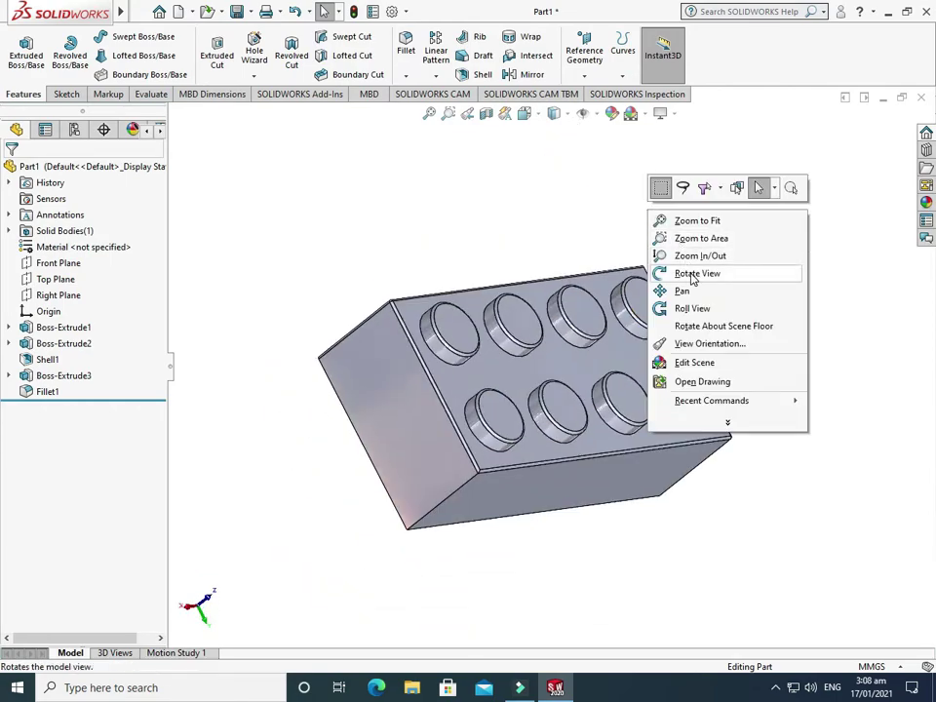
{"action": "left_click", "coordinate": [720, 280]}
{"action": "left_click_drag", "start_coordinate": [720, 280], "coordinate": [575, 419]}
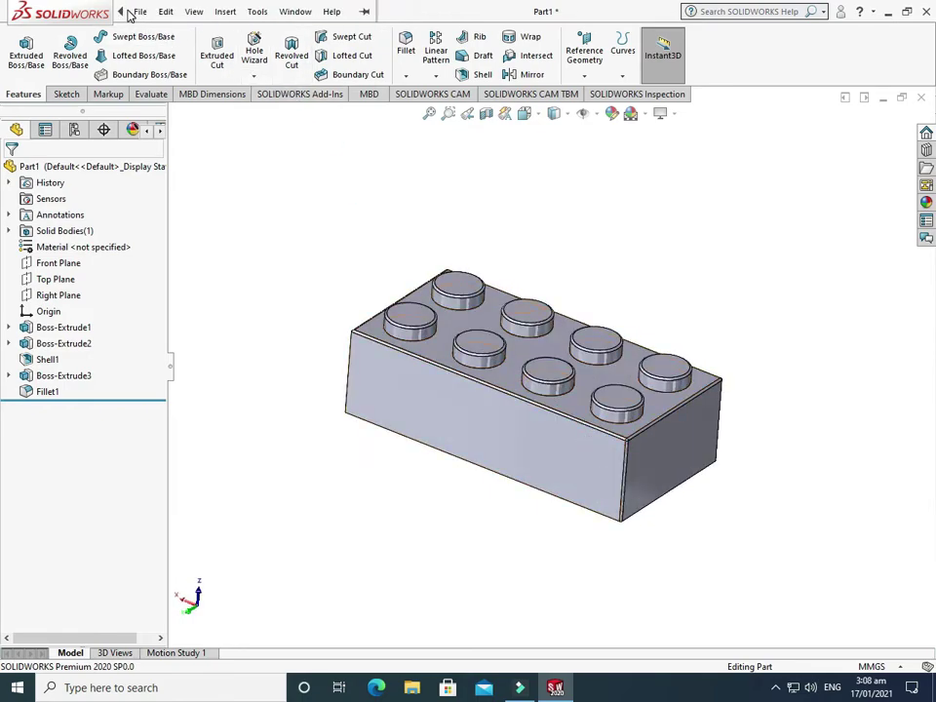
{"action": "left_click", "coordinate": [225, 12]}
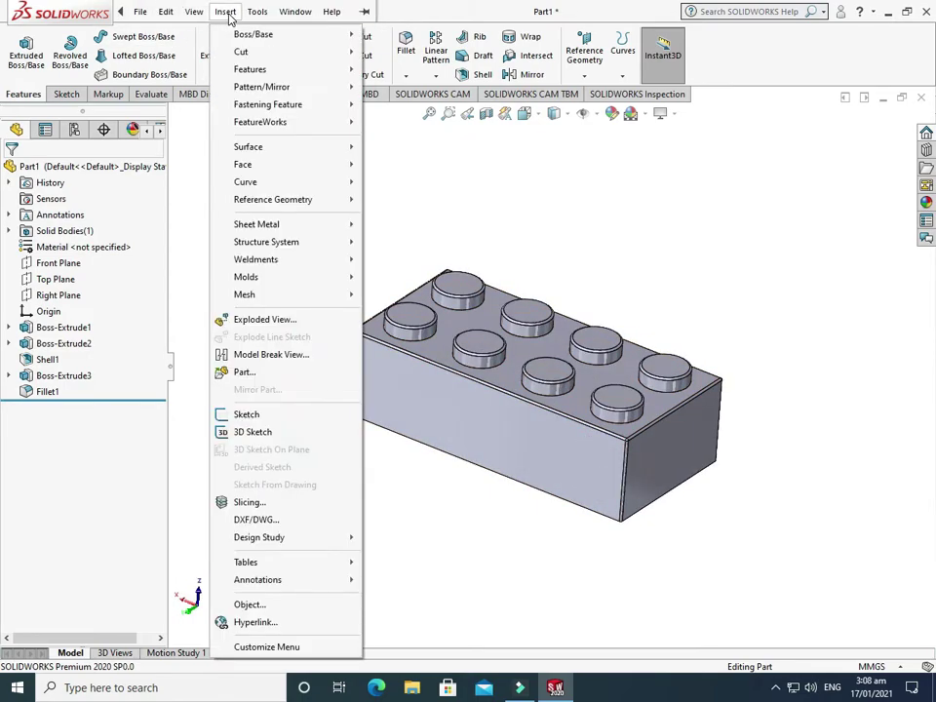
- Send the brick part to KeyShot 9 from the Tools > KeyShot 9 menu
{"action": "mouse_move", "coordinate": [259, 17]}
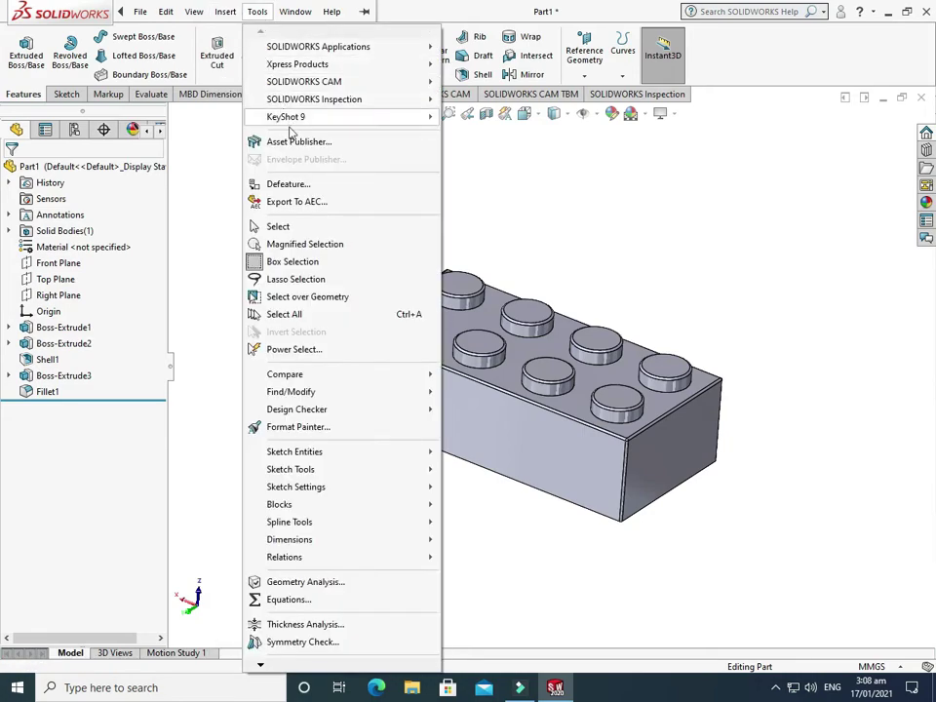
{"action": "mouse_move", "coordinate": [297, 121]}
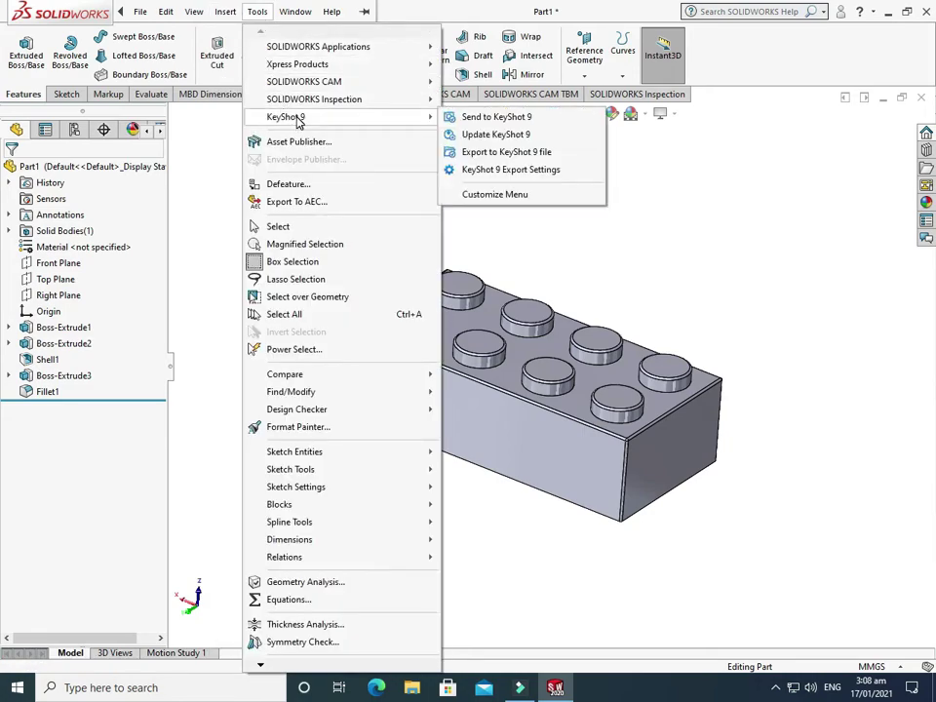
{"action": "left_click", "coordinate": [497, 117]}
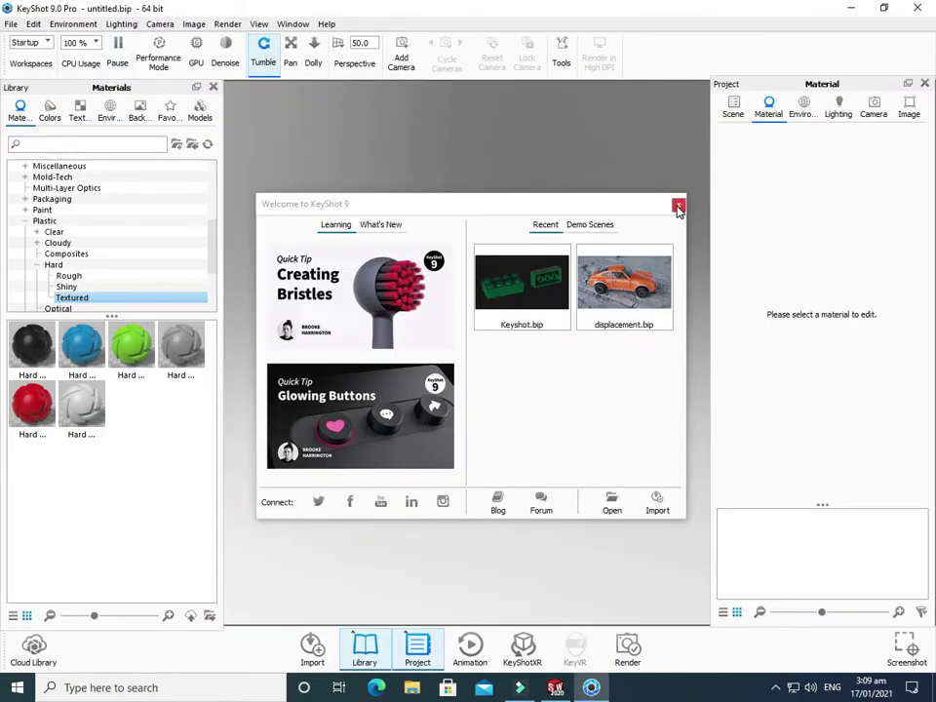
- Dismiss the welcome window, make the background plain white, and turn off ground shadows
{"action": "left_click", "coordinate": [678, 207]}
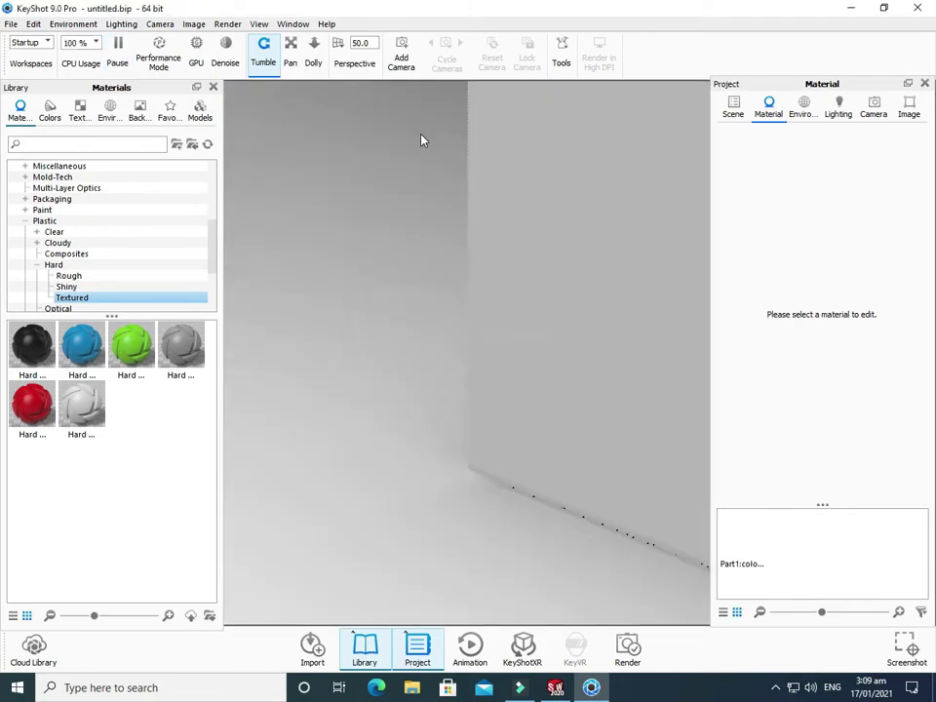
{"action": "scroll", "coordinate": [422, 140], "scroll_direction": "down", "scroll_amount": 10}
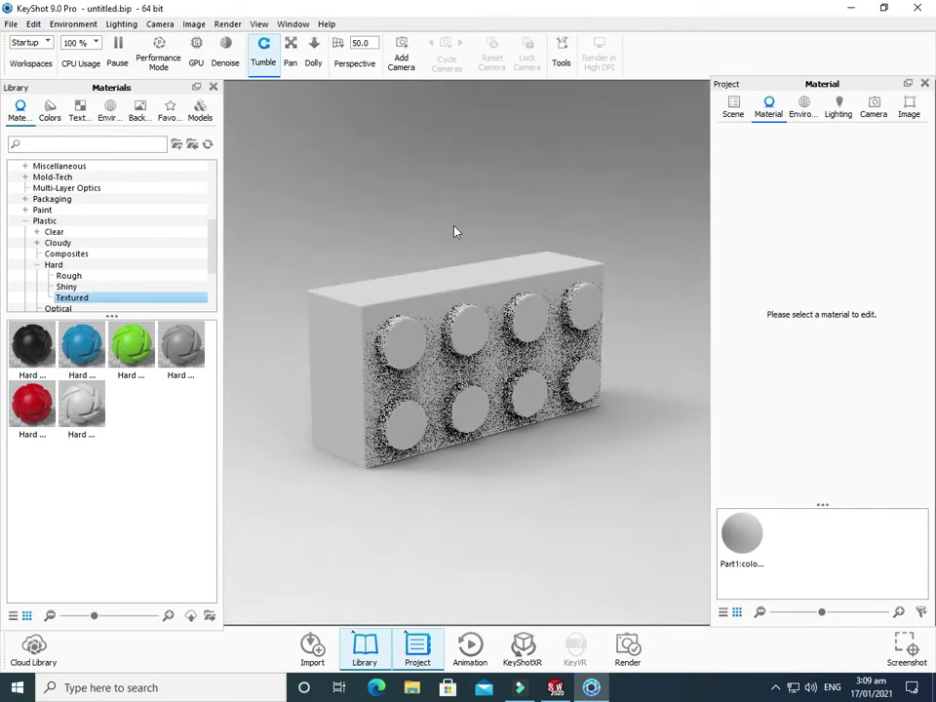
{"action": "left_click_drag", "start_coordinate": [453, 231], "coordinate": [675, 464]}
{"action": "left_click", "coordinate": [83, 26]}
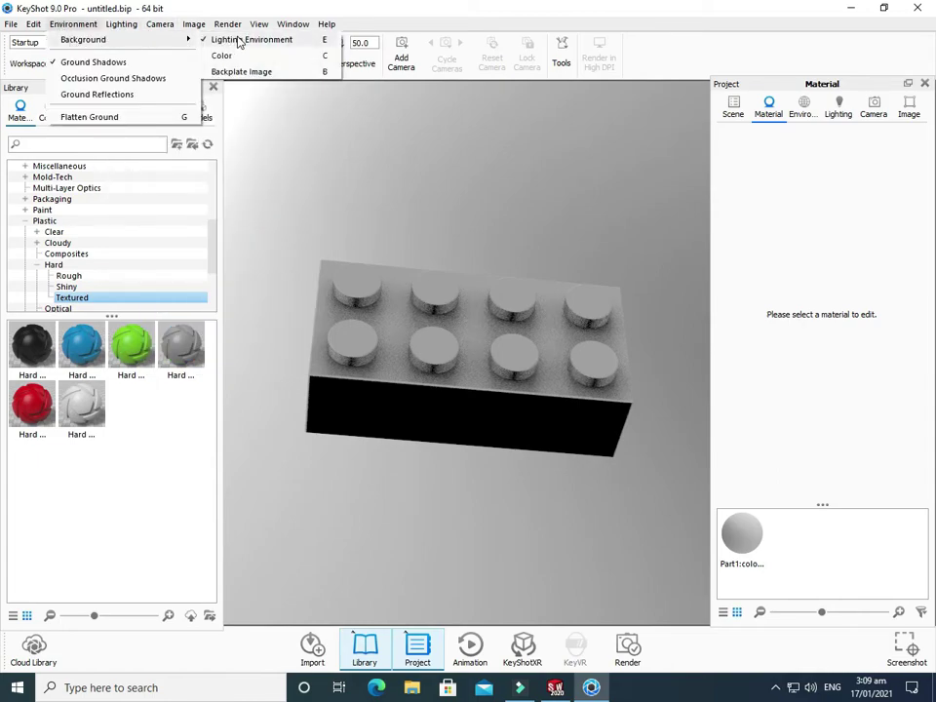
{"action": "left_click", "coordinate": [242, 58]}
{"action": "left_click_drag", "start_coordinate": [293, 107], "coordinate": [423, 216]}
{"action": "left_click", "coordinate": [68, 25]}
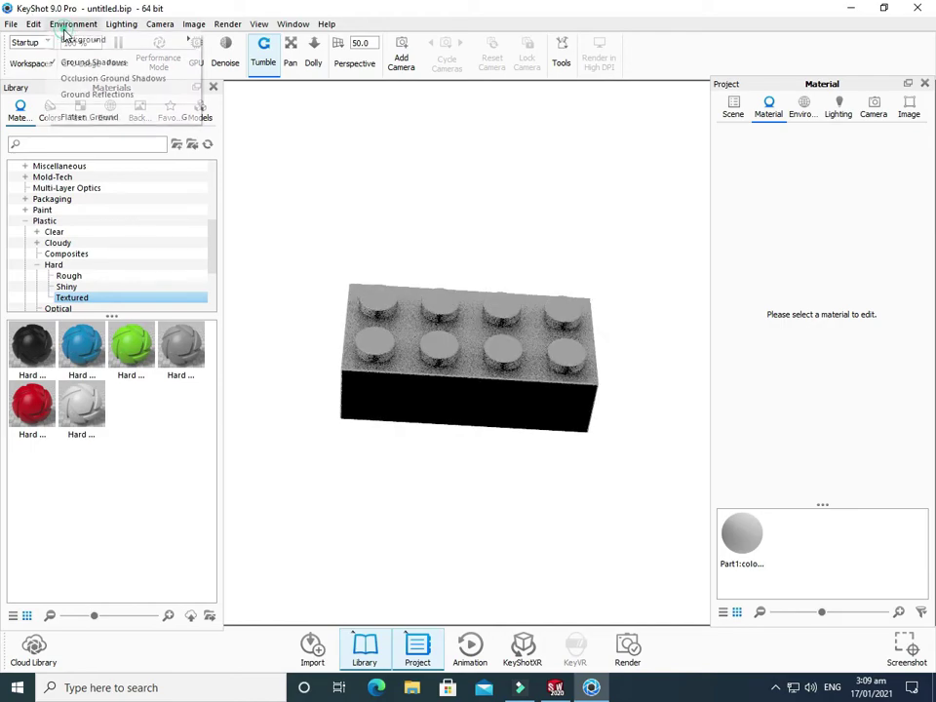
{"action": "left_click", "coordinate": [80, 63]}
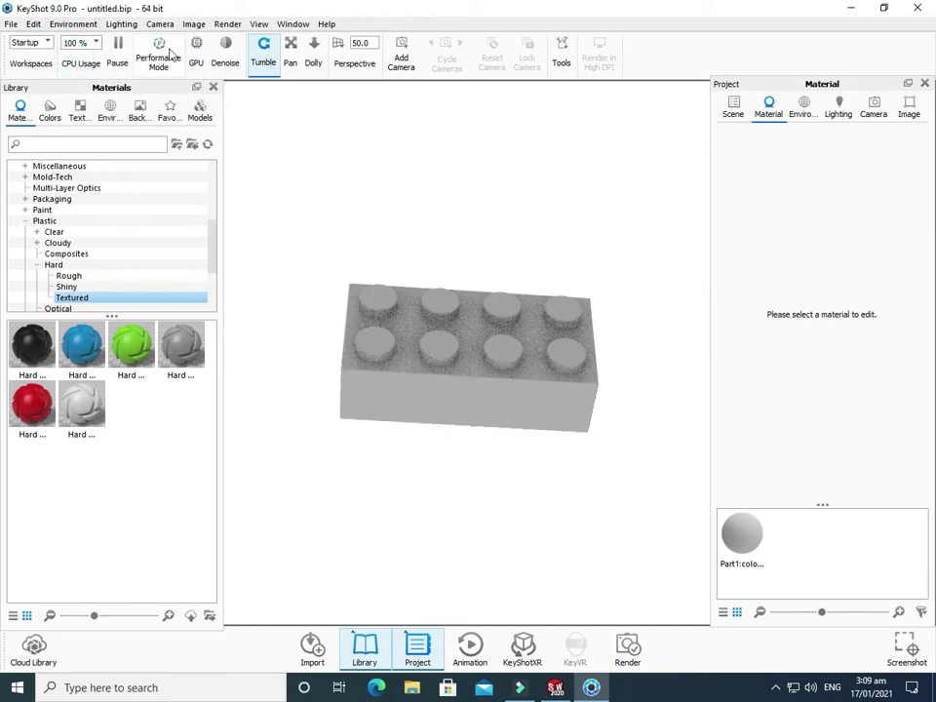
- Apply the blue Hard Textured plastic material to the brick
{"action": "left_click_drag", "start_coordinate": [604, 378], "coordinate": [537, 355]}
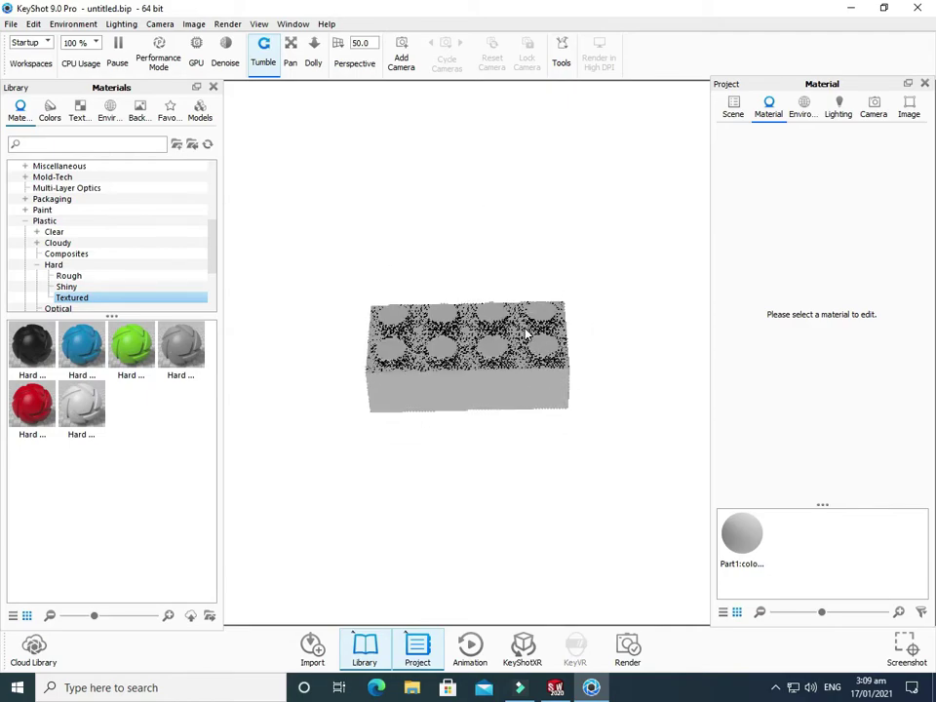
{"action": "left_click_drag", "start_coordinate": [77, 341], "coordinate": [408, 355]}
{"action": "left_click_drag", "start_coordinate": [362, 315], "coordinate": [496, 336]}
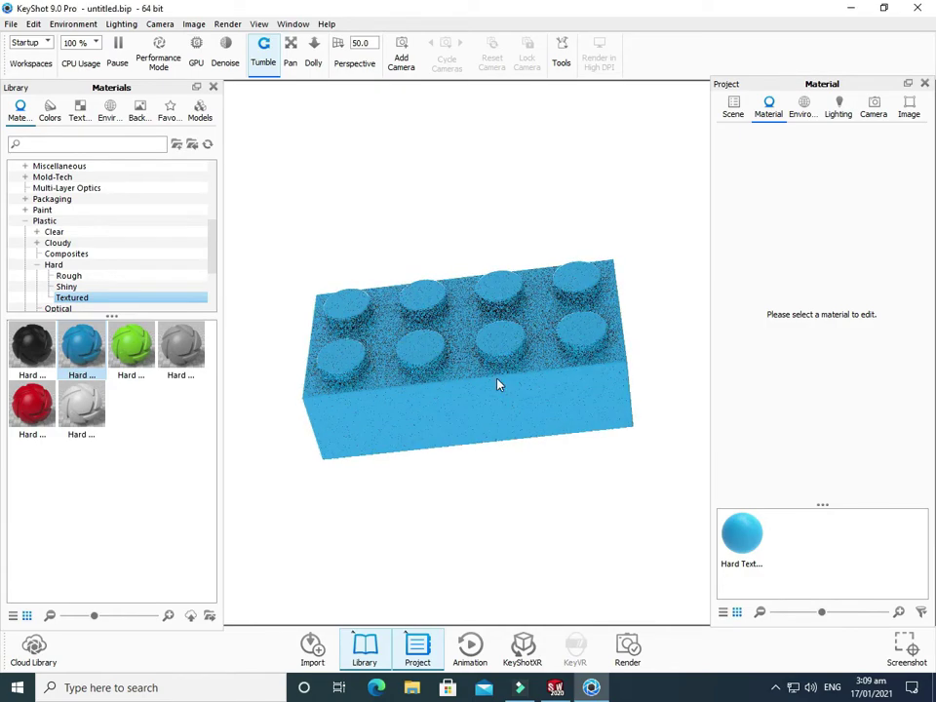
- Shift the blue brick toward the left of the view and duplicate it with Duplicate Part
{"action": "left_click_drag", "start_coordinate": [497, 383], "coordinate": [580, 371]}
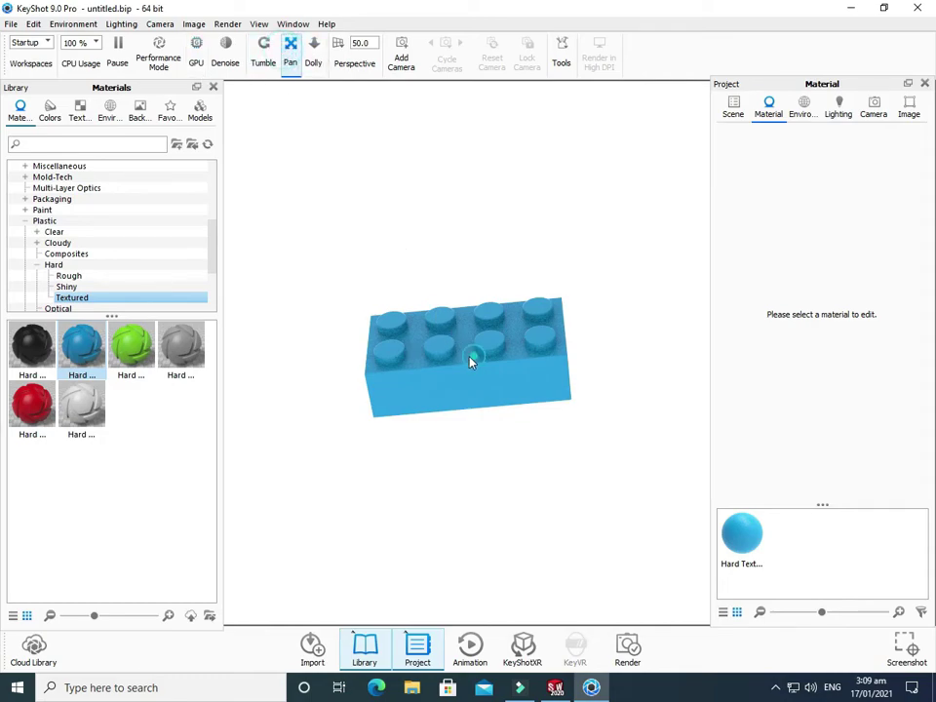
{"action": "left_click_drag", "start_coordinate": [470, 358], "coordinate": [240, 330]}
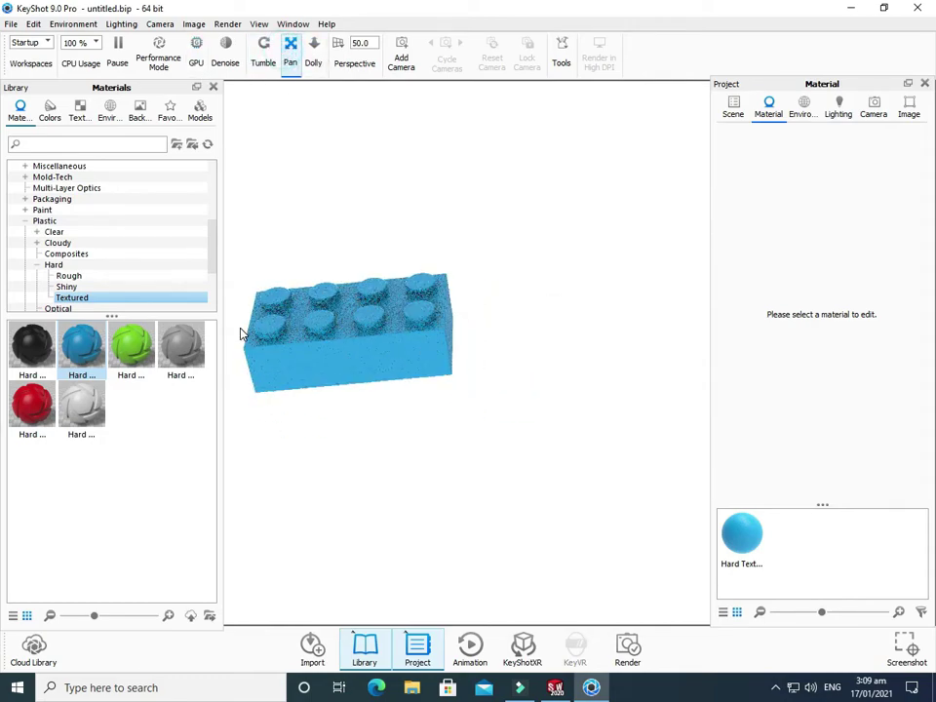
{"action": "right_click", "coordinate": [341, 316]}
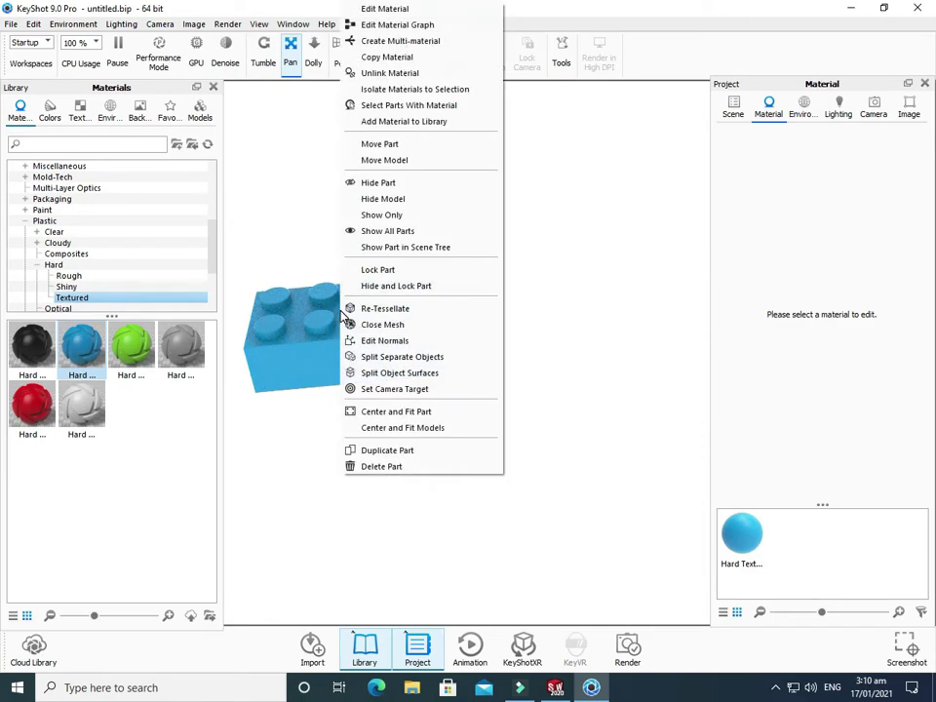
{"action": "left_click", "coordinate": [387, 450]}
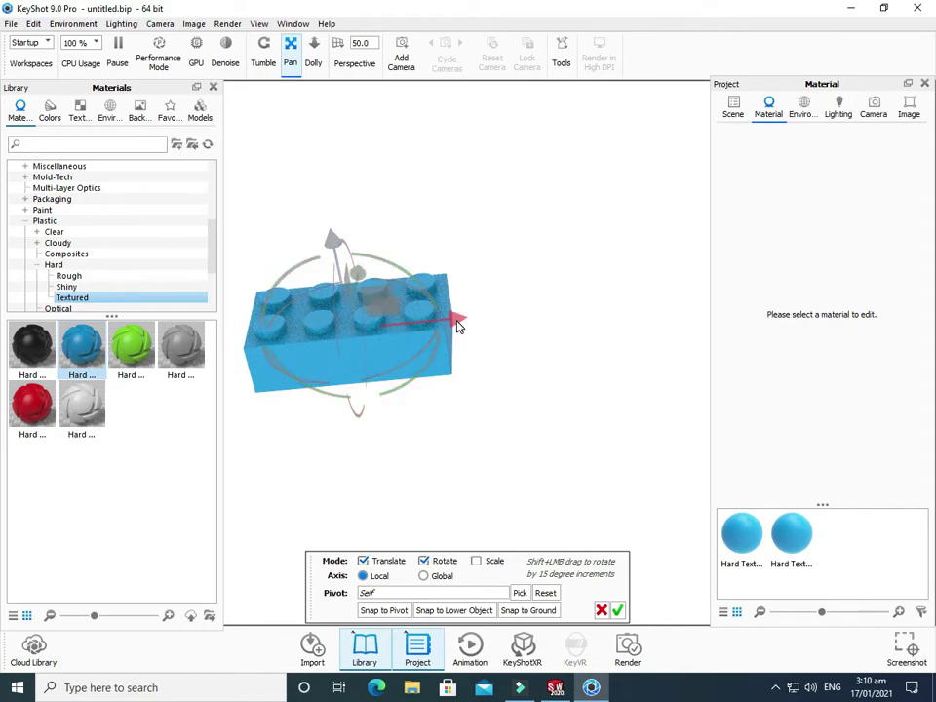
- Move the copy to the right of the original, tilt it to expose its hollow underside, and confirm
{"action": "left_click_drag", "start_coordinate": [458, 326], "coordinate": [713, 320]}
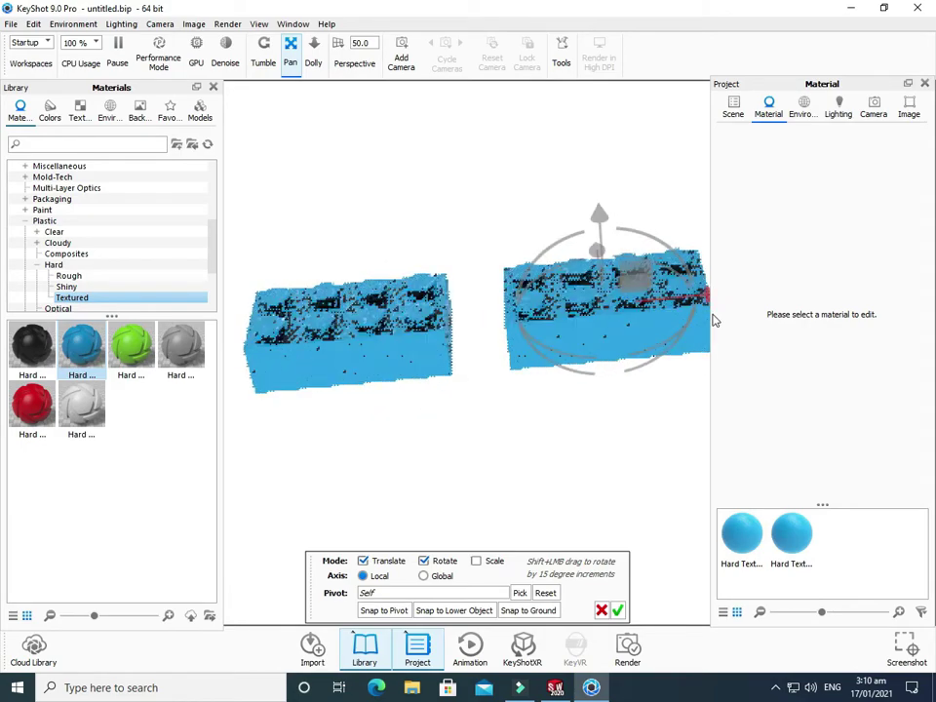
{"action": "left_click_drag", "start_coordinate": [596, 356], "coordinate": [576, 458]}
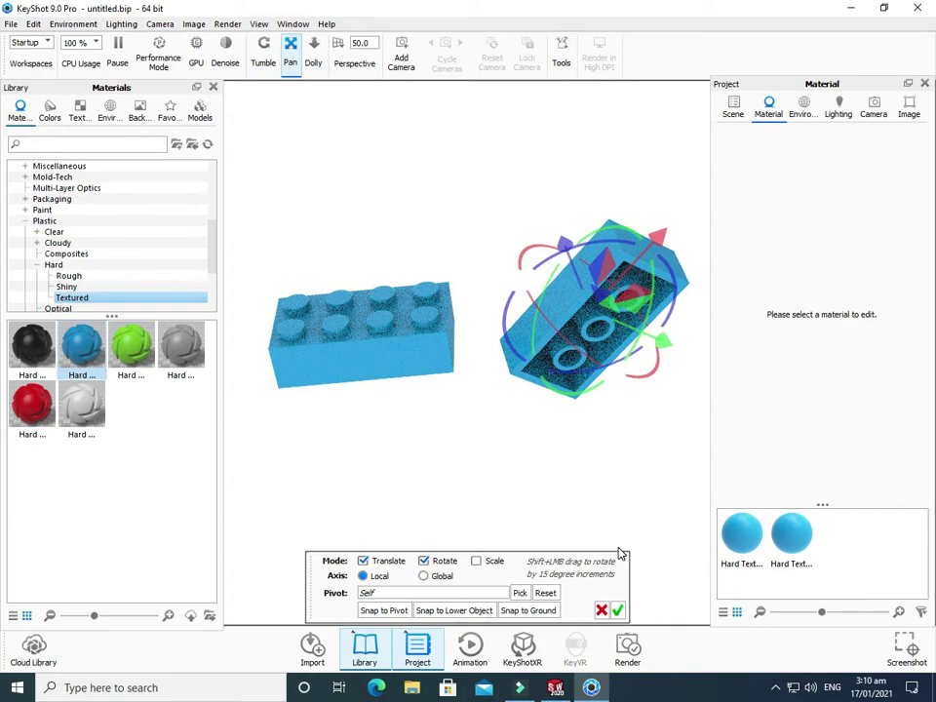
{"action": "left_click", "coordinate": [617, 611]}
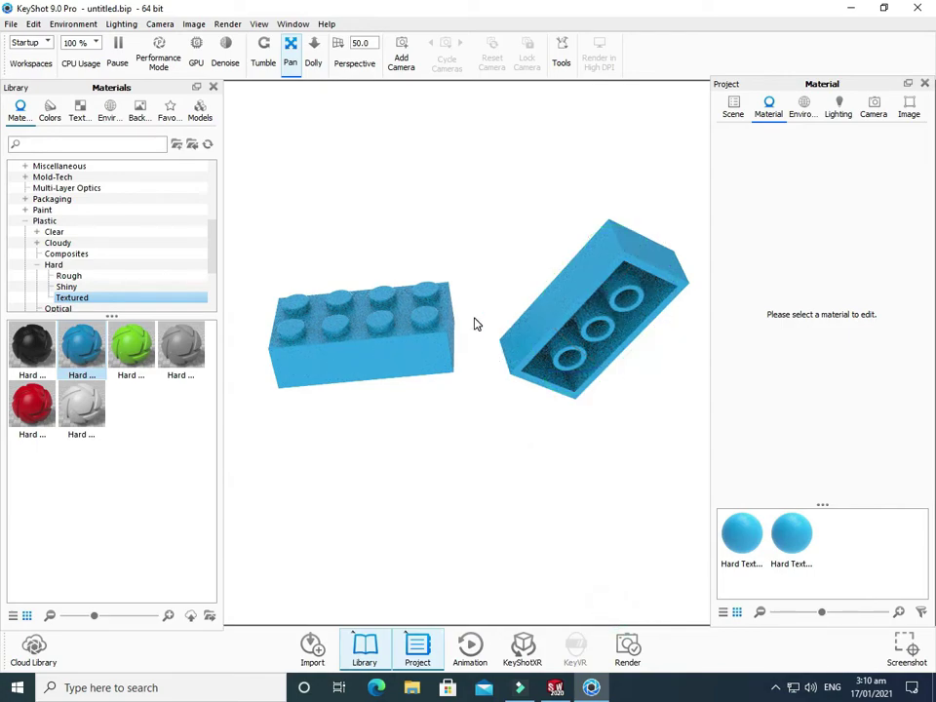
- Frame both bricks and raise the camera perspective value from 50 to 200
{"action": "scroll", "coordinate": [473, 324], "scroll_direction": "down", "scroll_amount": 3}
{"action": "left_click_drag", "start_coordinate": [468, 230], "coordinate": [508, 248]}
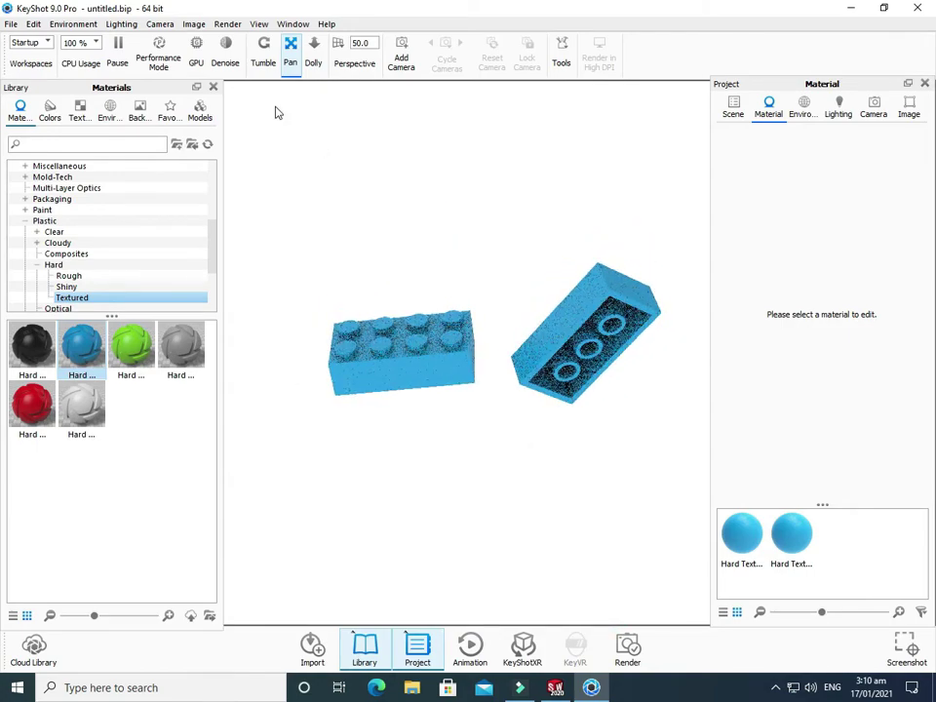
{"action": "left_click_drag", "start_coordinate": [427, 266], "coordinate": [551, 330]}
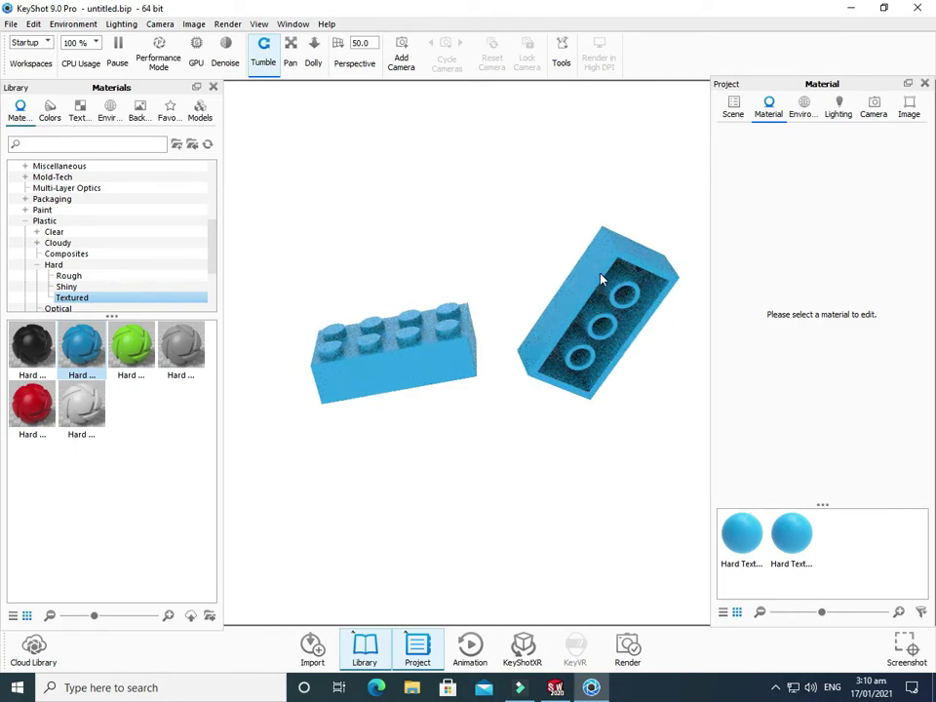
{"action": "left_click", "coordinate": [337, 44]}
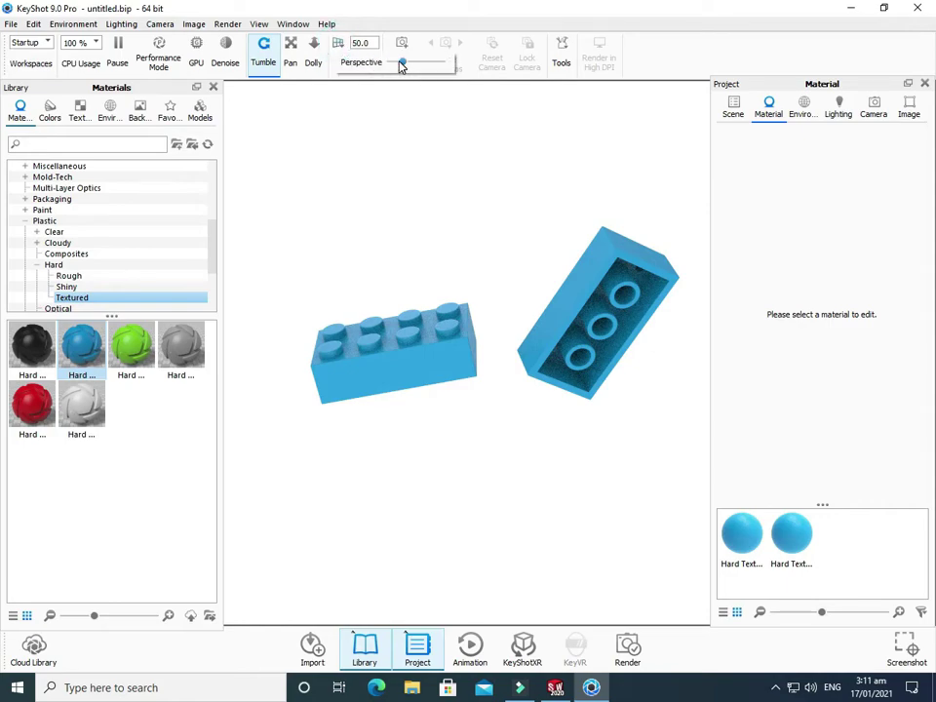
{"action": "left_click_drag", "start_coordinate": [401, 61], "coordinate": [440, 62]}
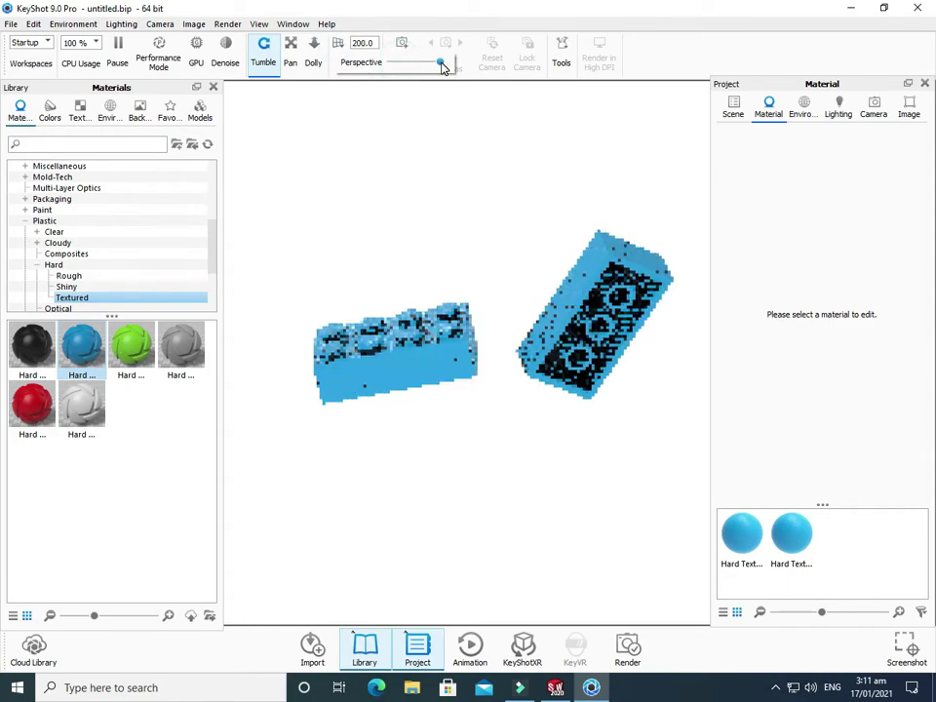
{"action": "left_click_drag", "start_coordinate": [627, 321], "coordinate": [383, 363]}
{"action": "left_click_drag", "start_coordinate": [605, 332], "coordinate": [611, 305]}
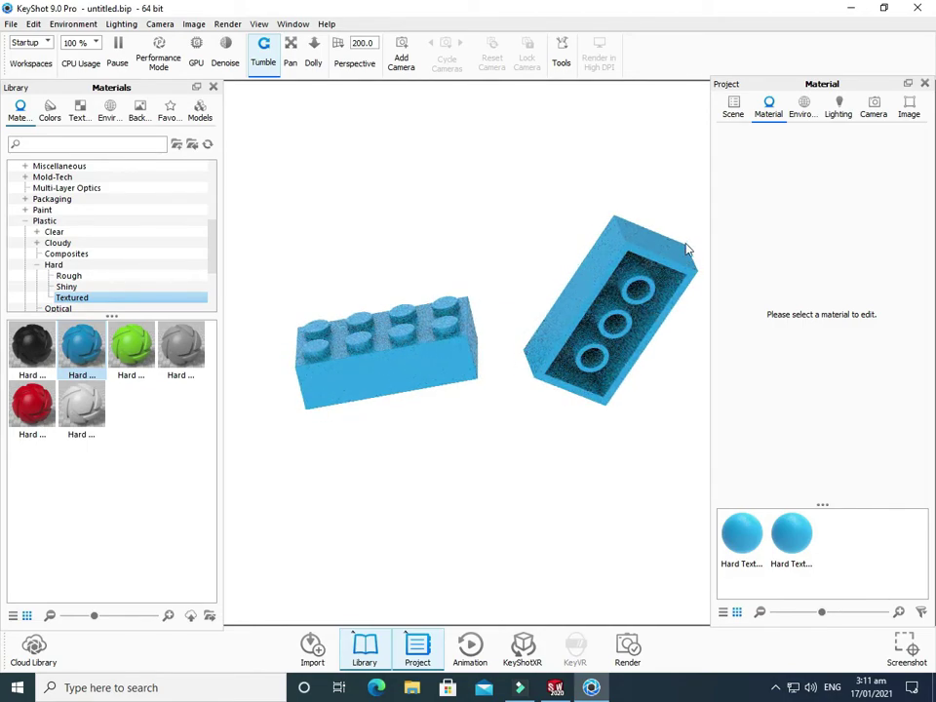
- Color the left brick Forest Green from the Earthy colour swatches
{"action": "left_click", "coordinate": [50, 107]}
{"action": "left_click", "coordinate": [59, 200]}
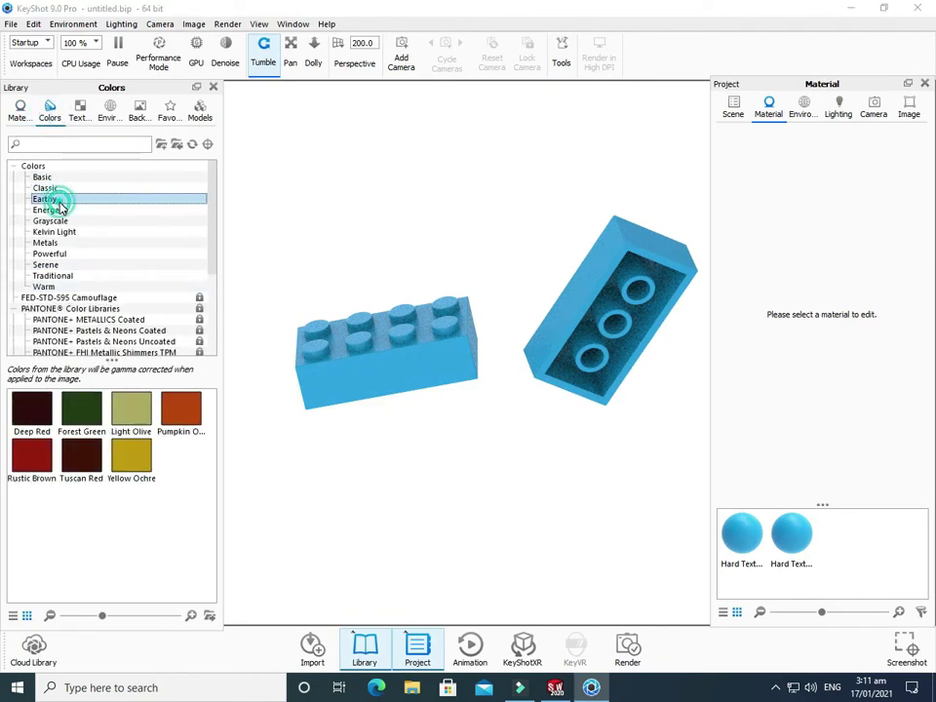
{"action": "left_click_drag", "start_coordinate": [94, 389], "coordinate": [379, 366]}
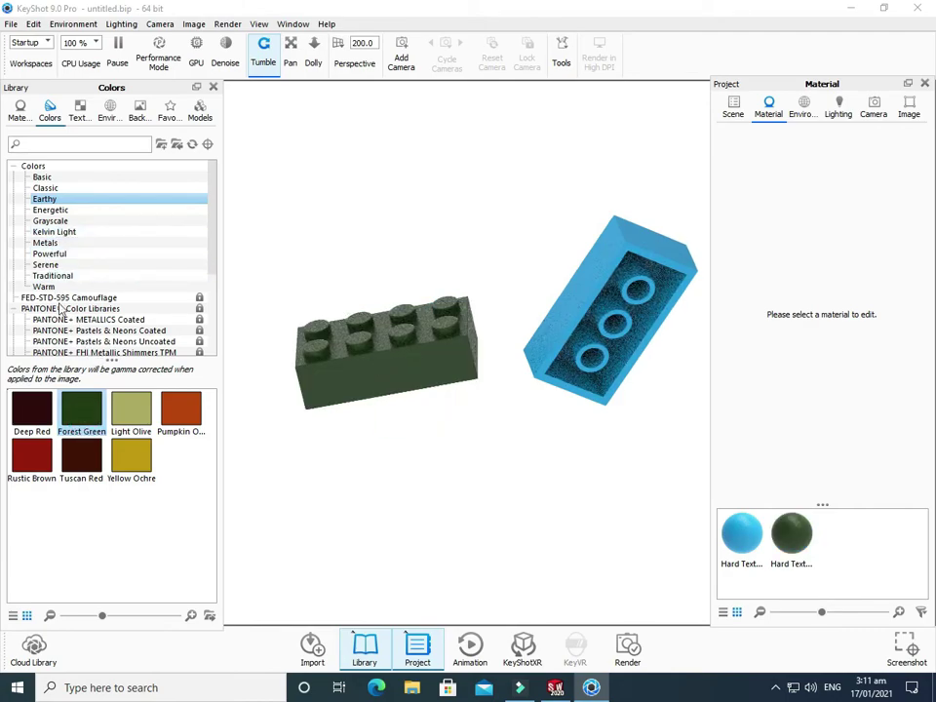
- Color the tilted right brick a Pantone Pastels & Neons orange and close the project and library panels
{"action": "scroll", "coordinate": [58, 239], "scroll_direction": "down", "scroll_amount": 4}
{"action": "left_click", "coordinate": [72, 244]}
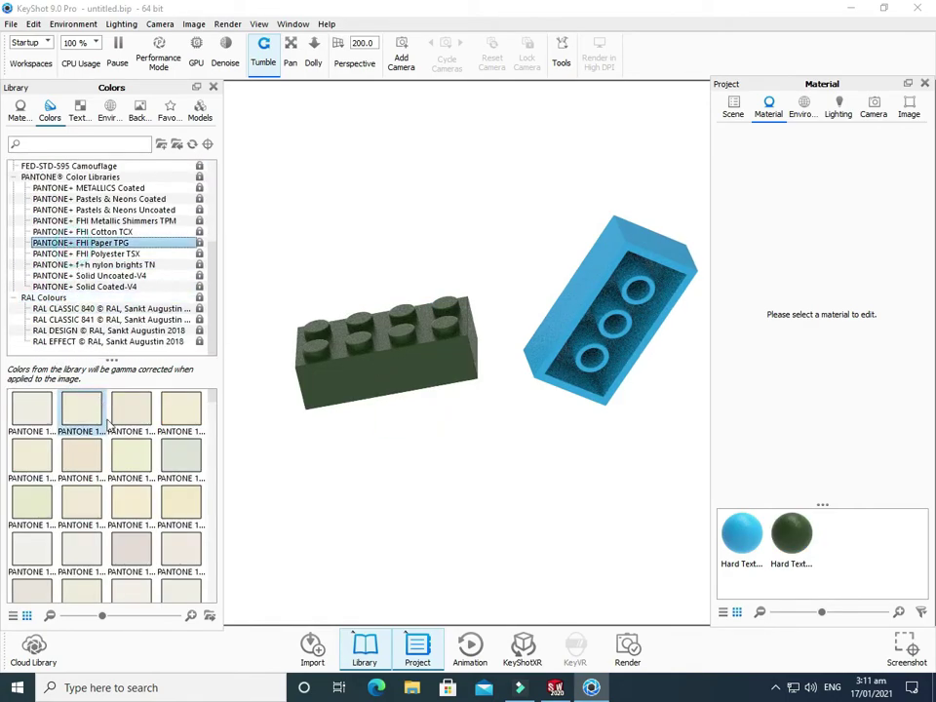
{"action": "left_click", "coordinate": [84, 200]}
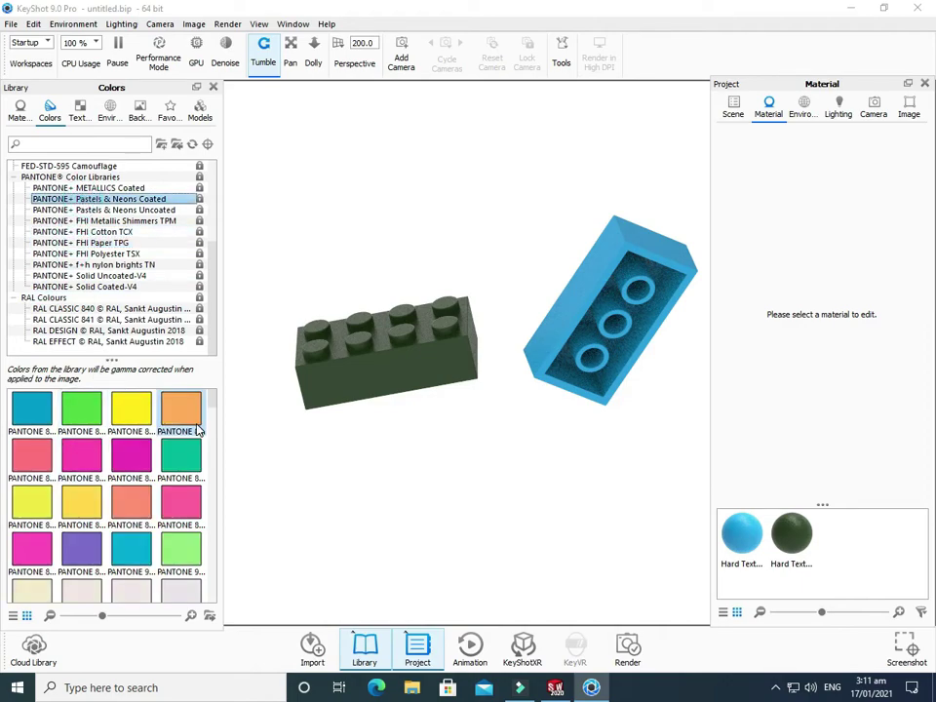
{"action": "left_click_drag", "start_coordinate": [184, 415], "coordinate": [585, 318]}
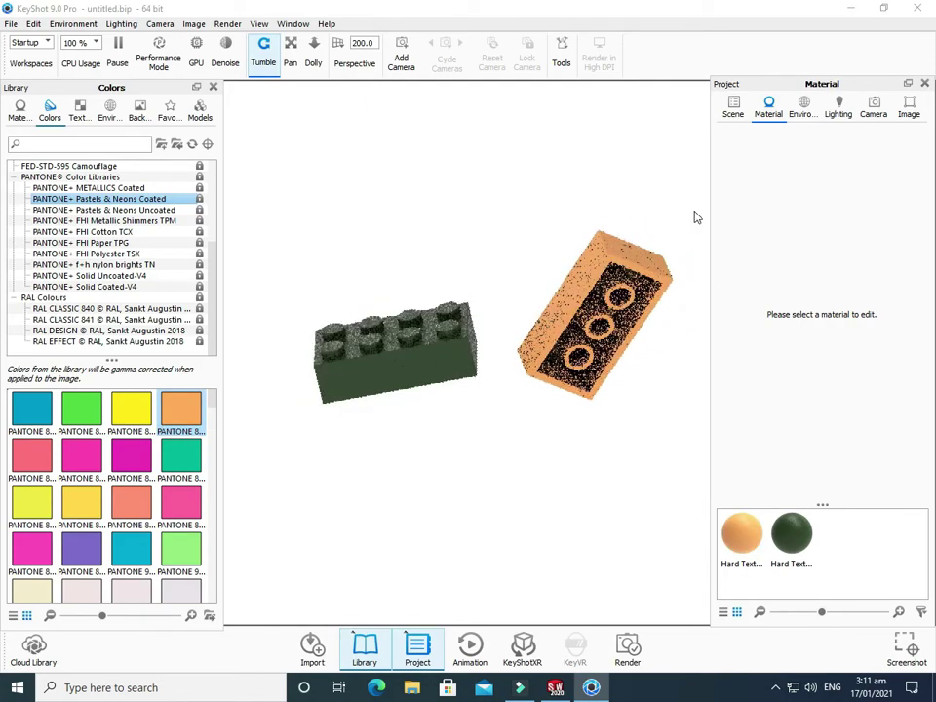
{"action": "left_click", "coordinate": [925, 84]}
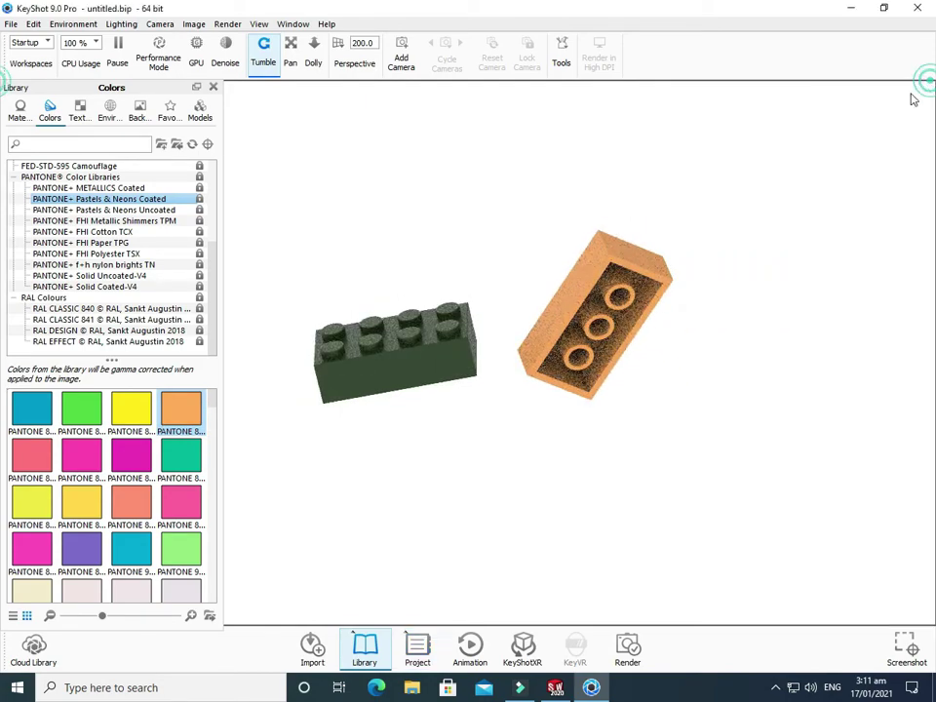
{"action": "left_click", "coordinate": [214, 88]}
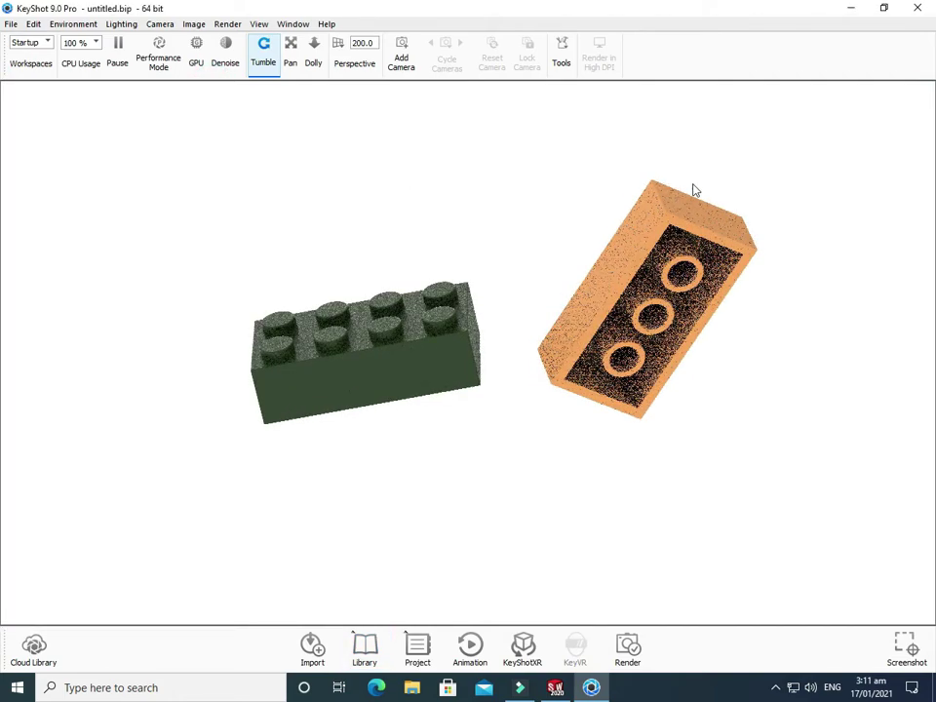
- Center and fit both bricks in the view, then bring the library panel back
{"action": "right_click", "coordinate": [445, 164]}
{"action": "left_click", "coordinate": [471, 183]}
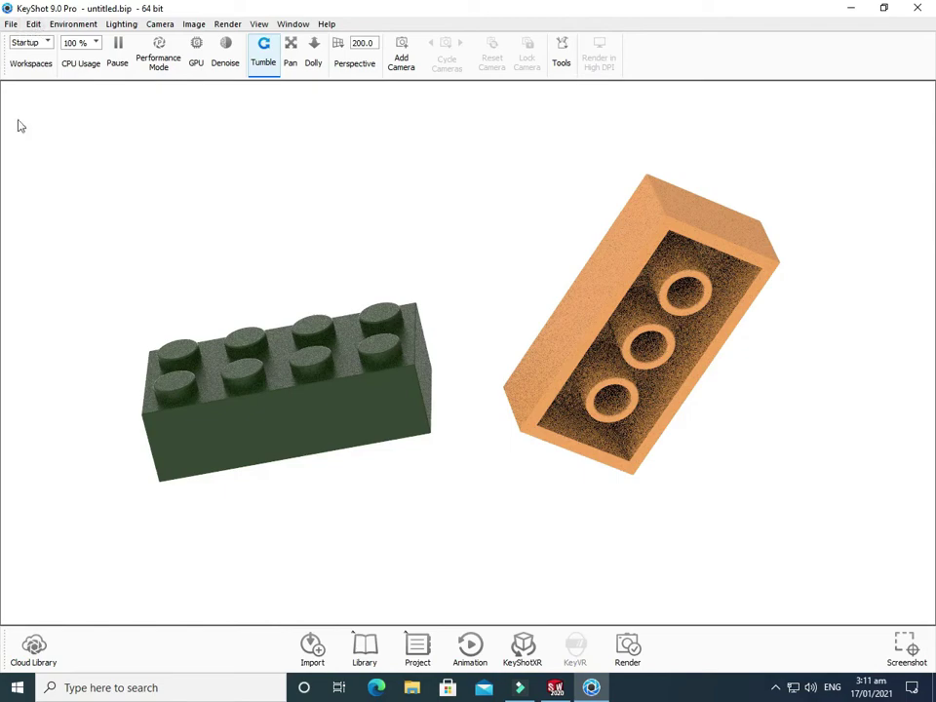
{"action": "left_click", "coordinate": [364, 649]}
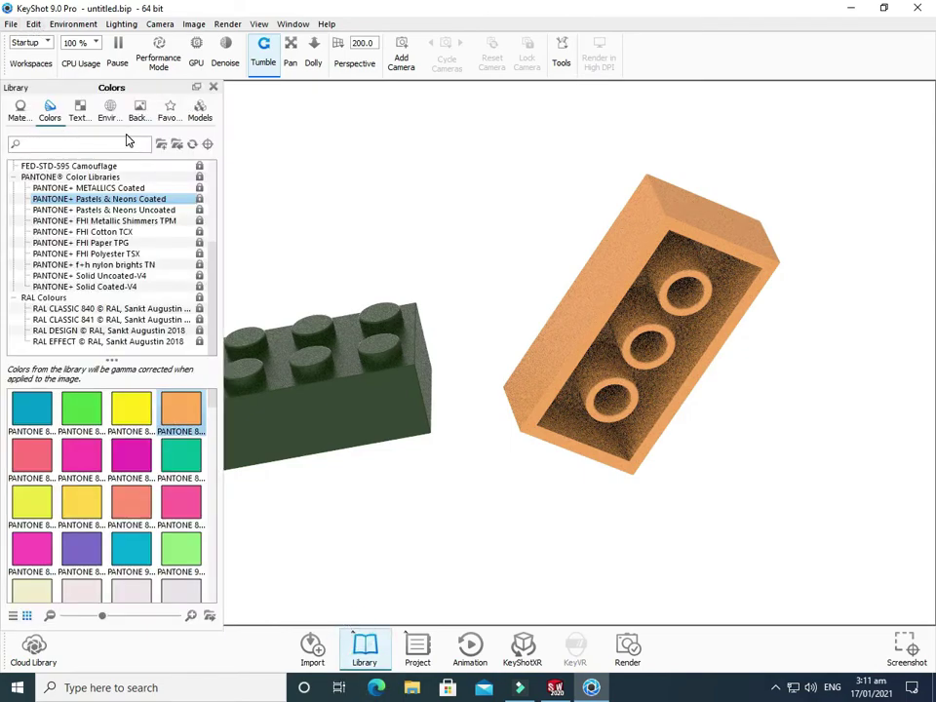
- Browse the Labels, OpenVDB, IES Profiles and Bump Maps textures, then show the Interior environments
{"action": "left_click", "coordinate": [80, 110]}
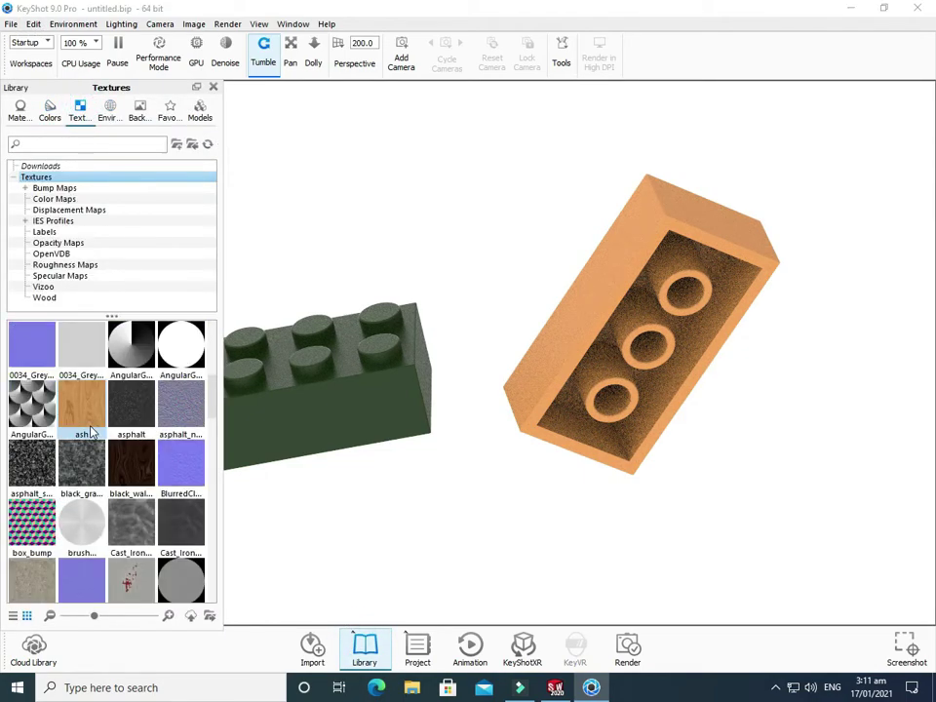
{"action": "scroll", "coordinate": [90, 433], "scroll_direction": "down", "scroll_amount": 3}
{"action": "scroll", "coordinate": [89, 433], "scroll_direction": "up", "scroll_amount": 5}
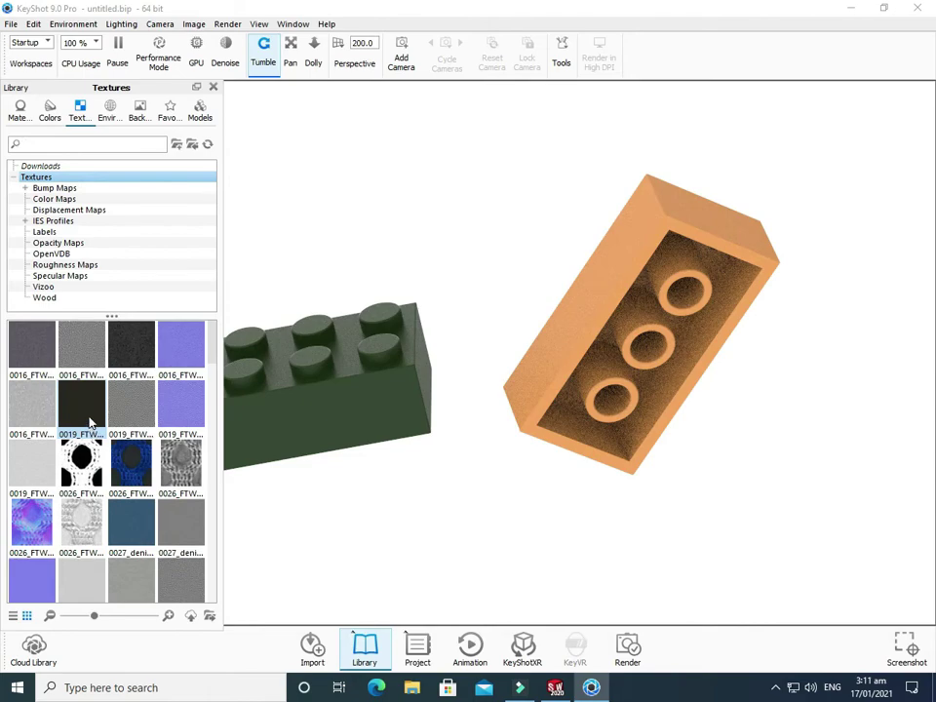
{"action": "left_click", "coordinate": [45, 232]}
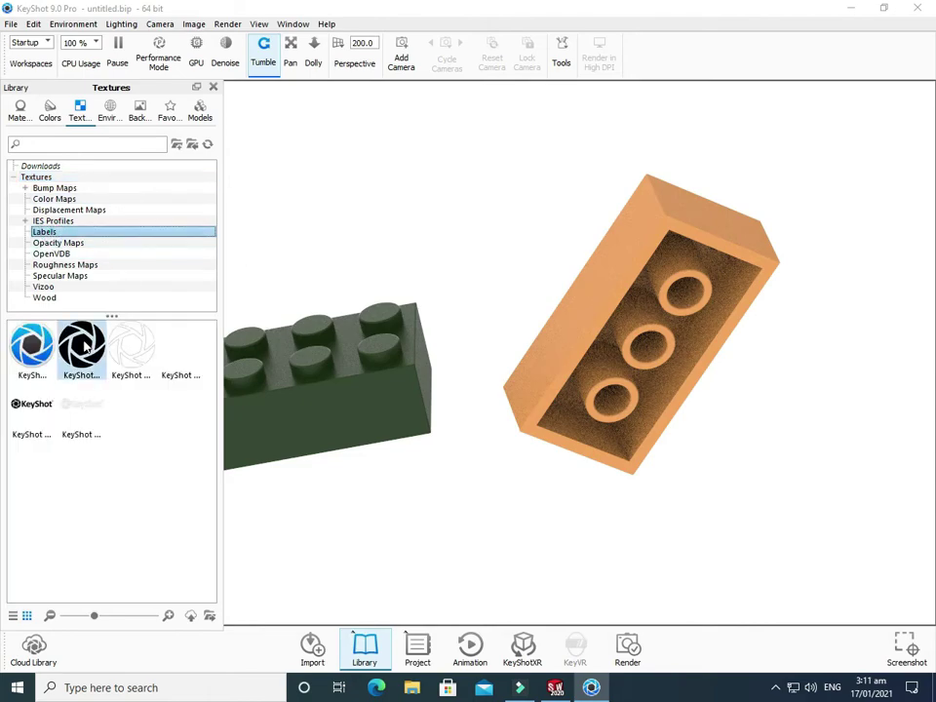
{"action": "left_click", "coordinate": [53, 255]}
{"action": "left_click", "coordinate": [54, 221]}
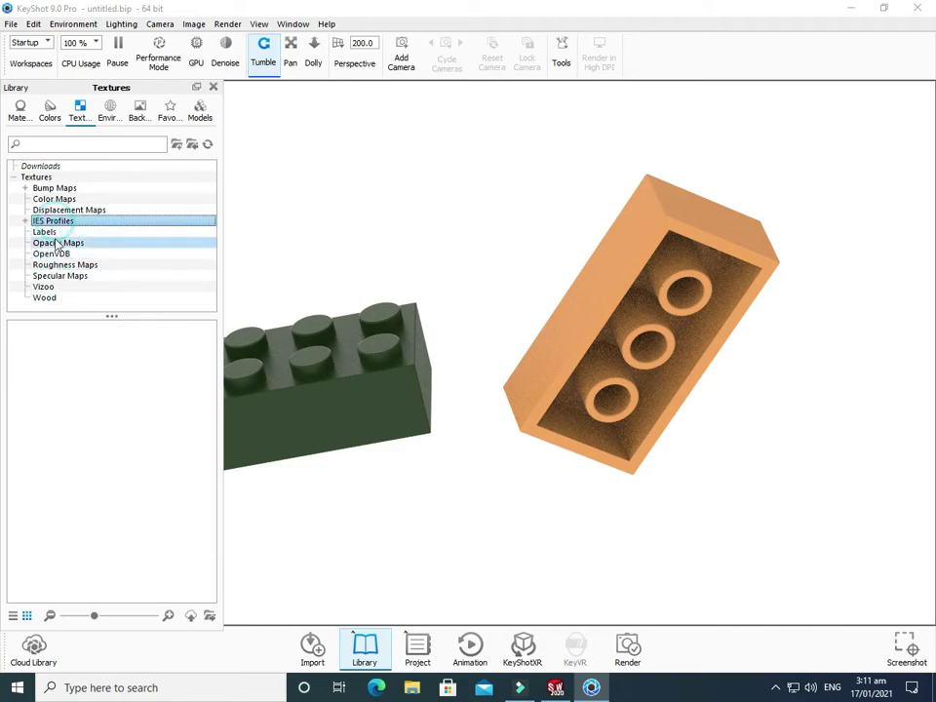
{"action": "left_click", "coordinate": [66, 187]}
{"action": "scroll", "coordinate": [73, 394], "scroll_direction": "down", "scroll_amount": 3}
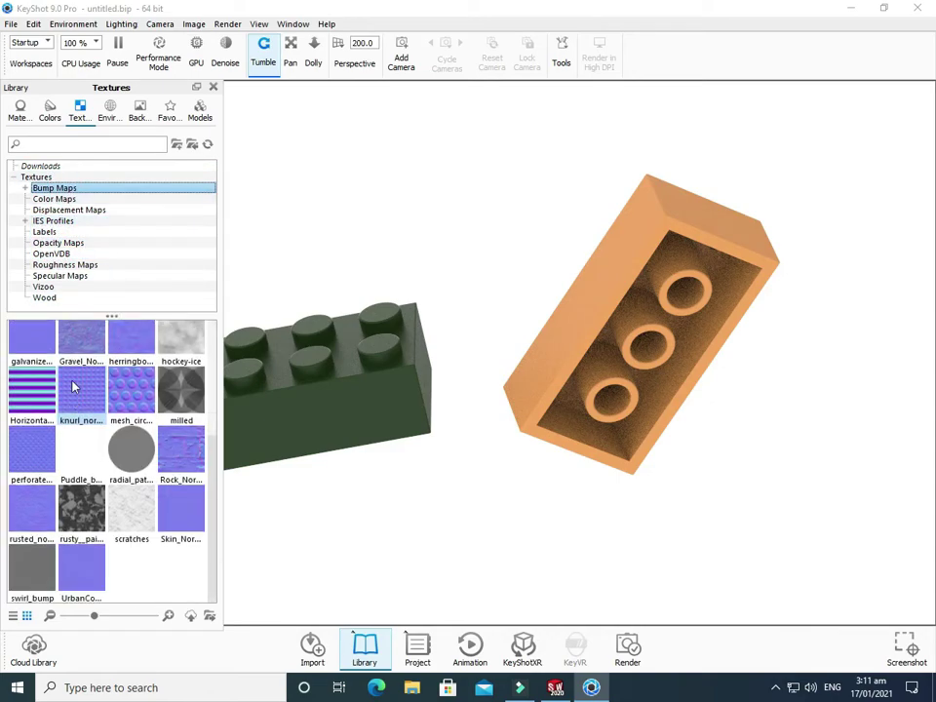
{"action": "left_click", "coordinate": [109, 113]}
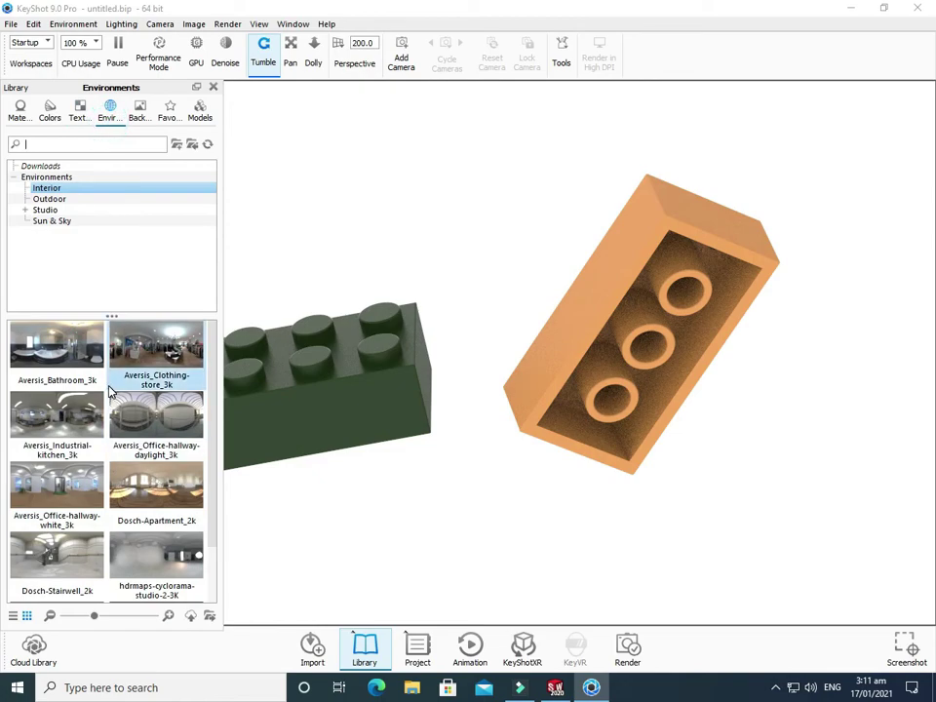
- Light the scene with the hdrmaps-cyclorama-studio environment
{"action": "scroll", "coordinate": [137, 438], "scroll_direction": "down", "scroll_amount": 1}
{"action": "left_click_drag", "start_coordinate": [57, 488], "coordinate": [401, 230]}
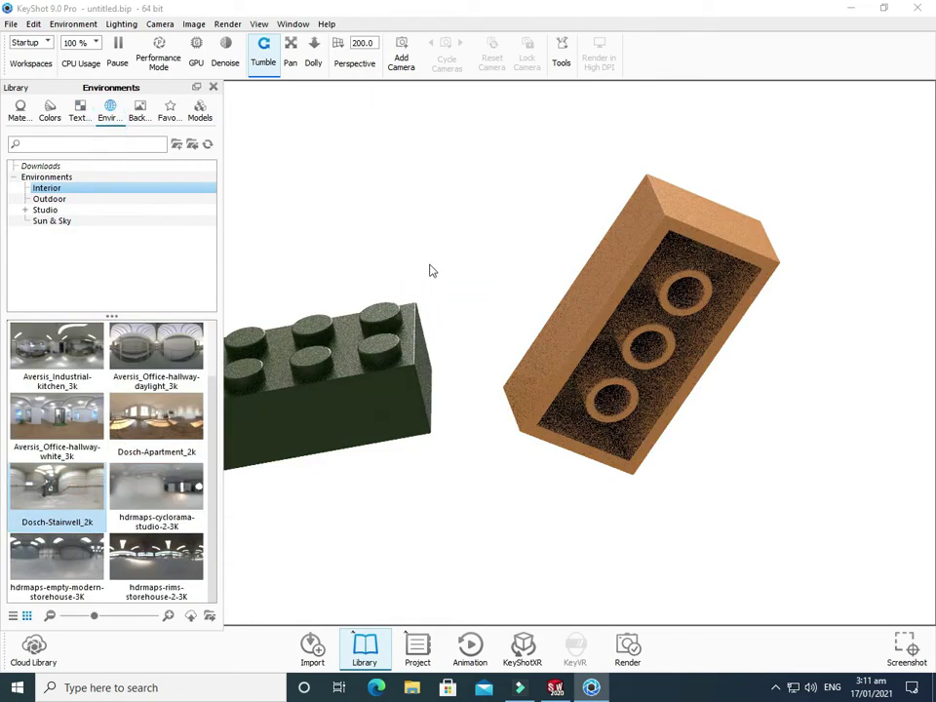
{"action": "left_click_drag", "start_coordinate": [155, 487], "coordinate": [343, 293]}
- Try the Bench and Concrete Wall backplates, then undo back to the white background
{"action": "scroll", "coordinate": [133, 403], "scroll_direction": "up", "scroll_amount": 1}
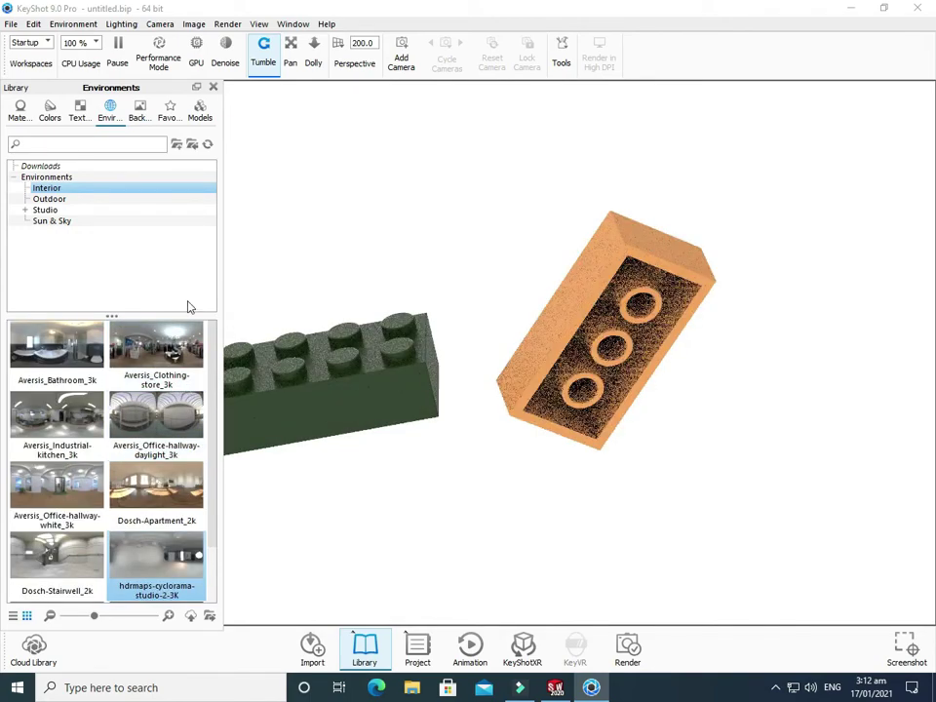
{"action": "left_click", "coordinate": [139, 109]}
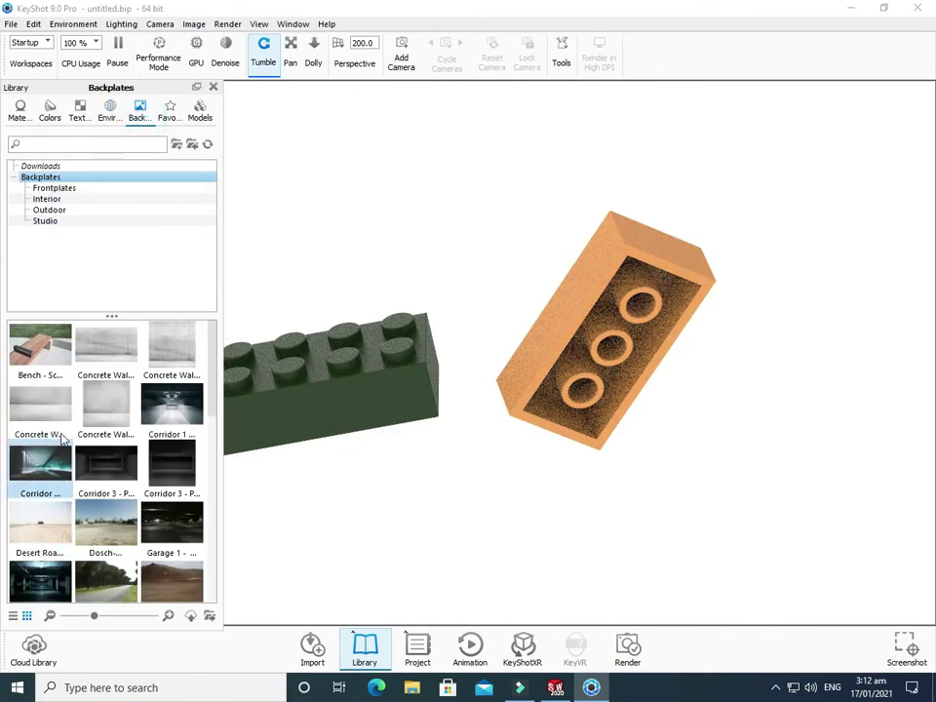
{"action": "left_click_drag", "start_coordinate": [34, 353], "coordinate": [276, 253]}
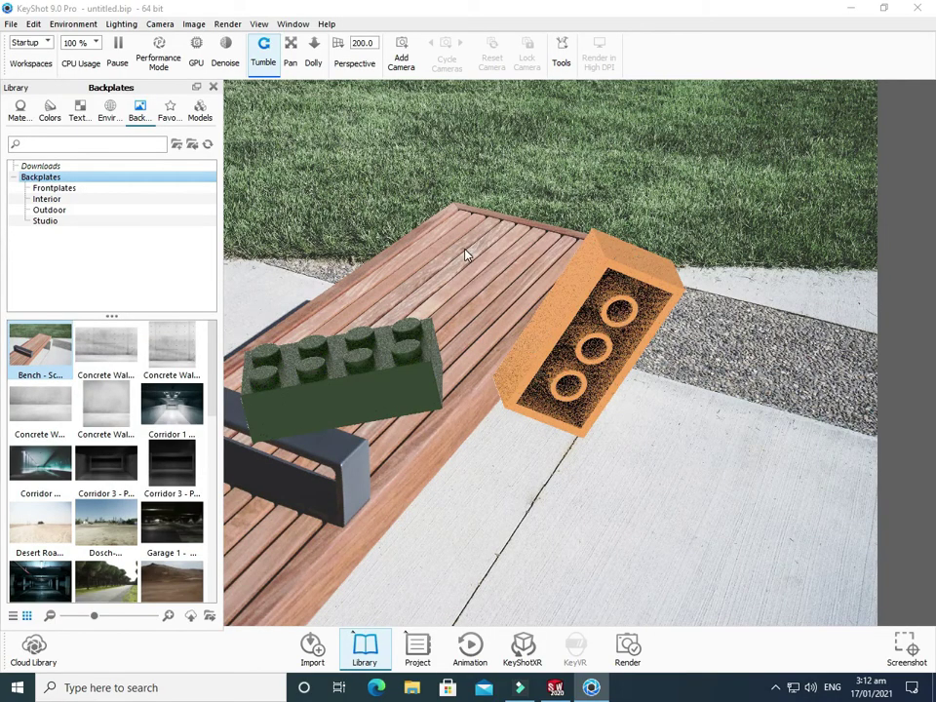
{"action": "left_click_drag", "start_coordinate": [468, 254], "coordinate": [441, 298]}
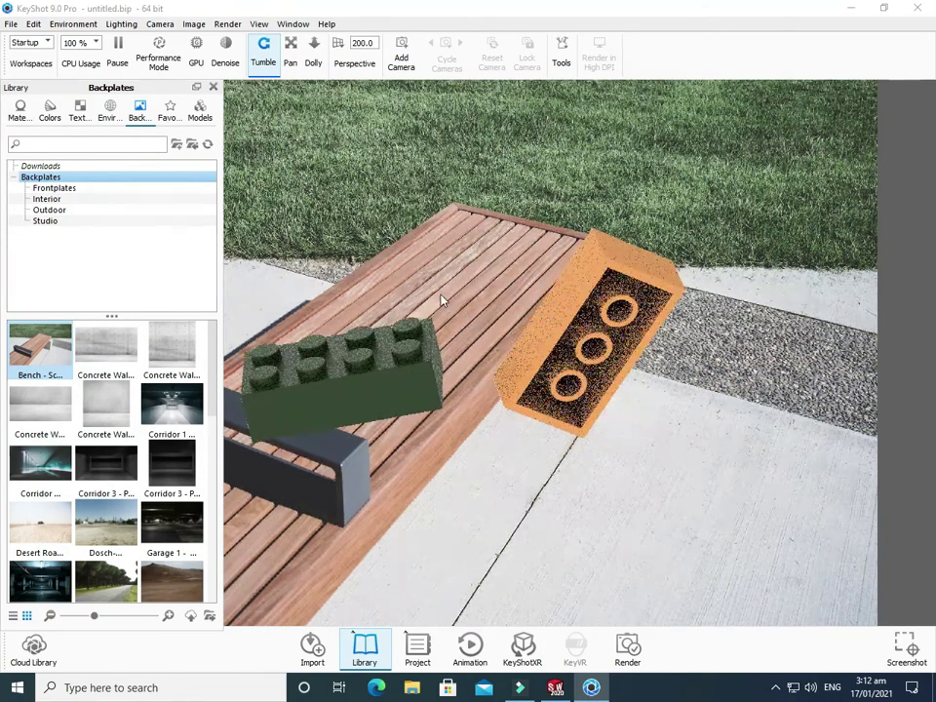
{"action": "left_click_drag", "start_coordinate": [123, 411], "coordinate": [497, 200]}
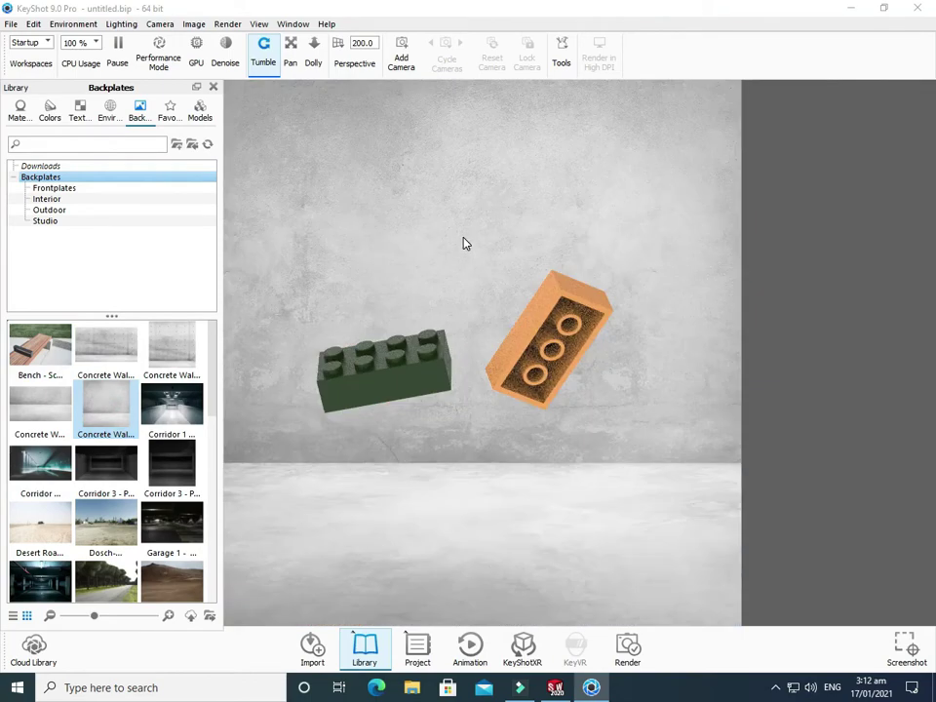
{"action": "key", "text": "ctrl+z"}
{"action": "key", "text": "ctrl+z"}
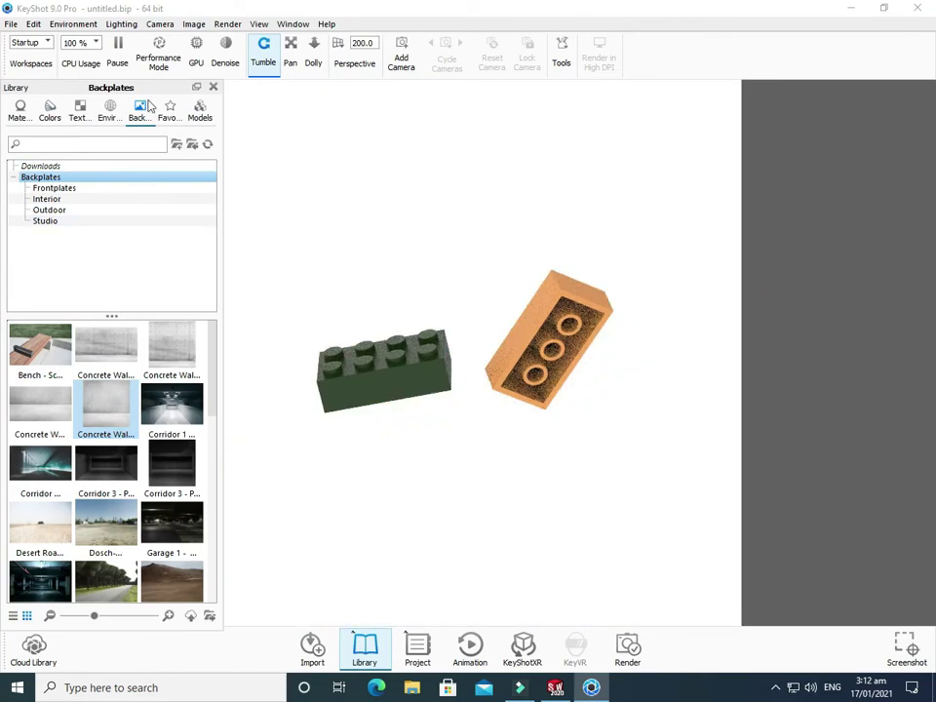
{"action": "left_click_drag", "start_coordinate": [585, 358], "coordinate": [405, 248]}
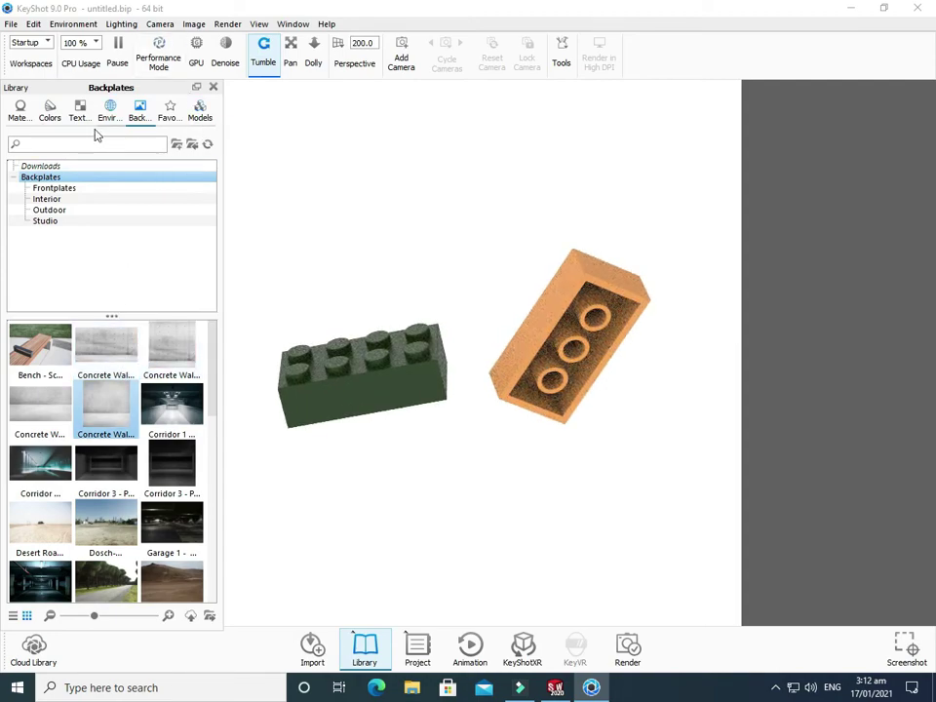
{"action": "left_click", "coordinate": [224, 23]}
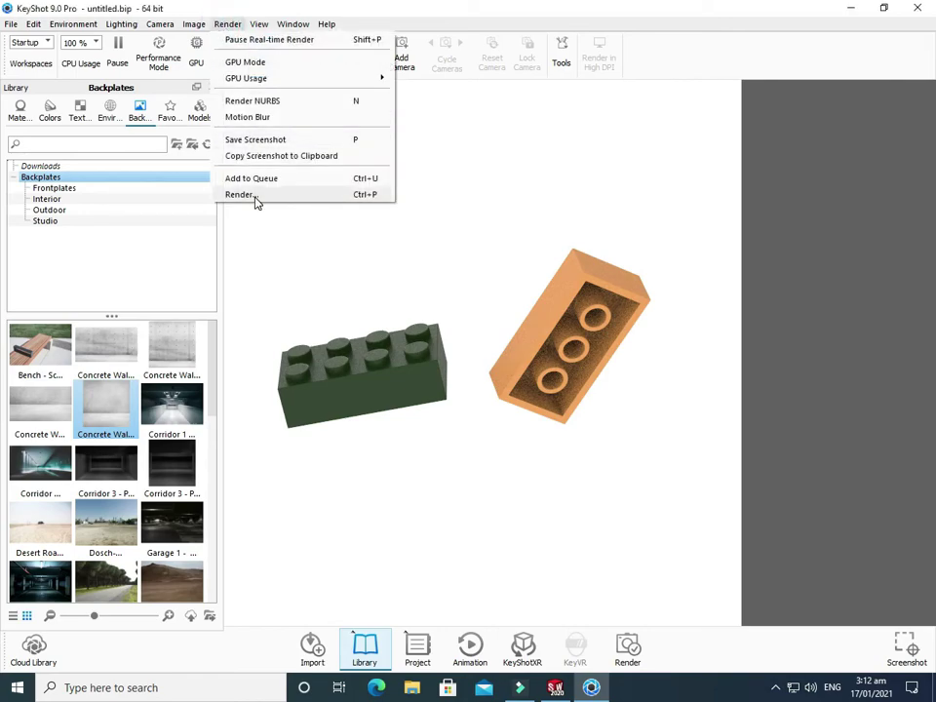
- Set the image resolution to the 1280 x 720 Landscape preset
{"action": "left_click", "coordinate": [195, 22]}
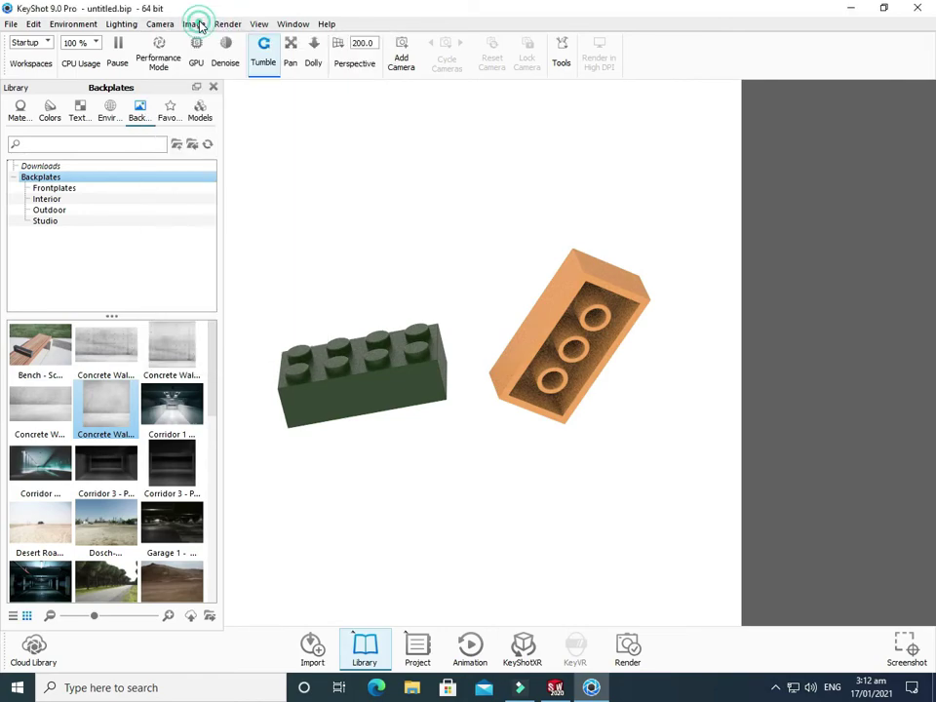
{"action": "left_click", "coordinate": [194, 22]}
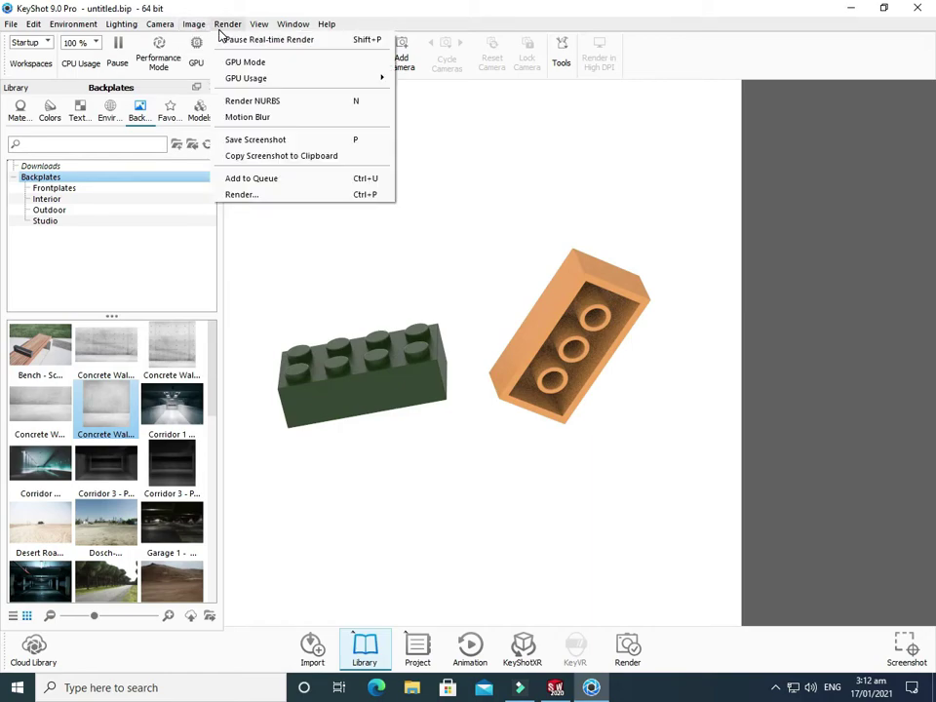
{"action": "left_click", "coordinate": [194, 22]}
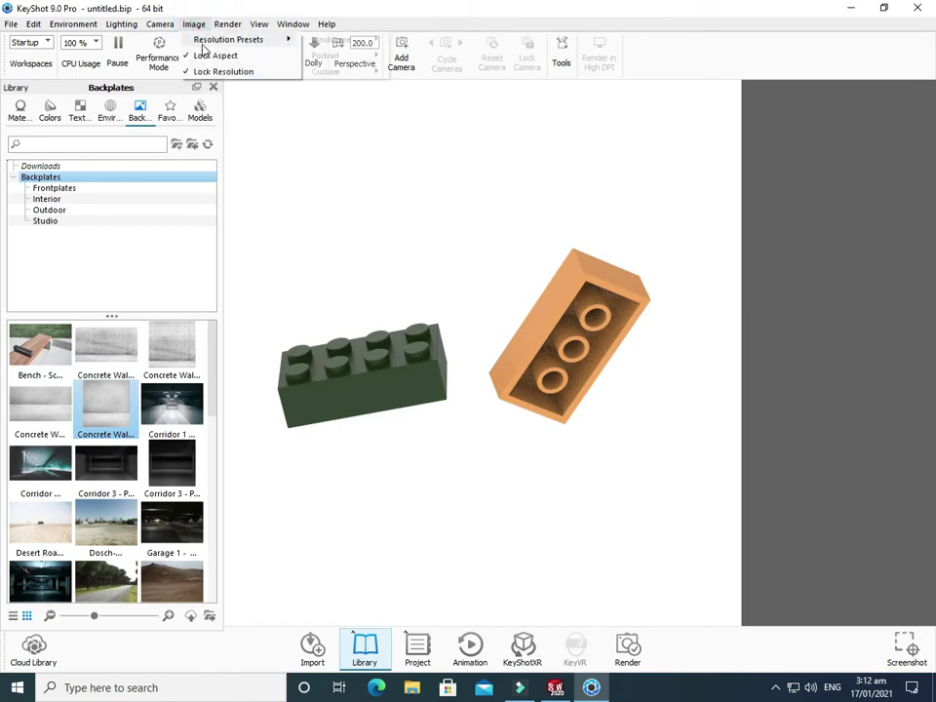
{"action": "mouse_move", "coordinate": [273, 39]}
{"action": "mouse_move", "coordinate": [370, 41]}
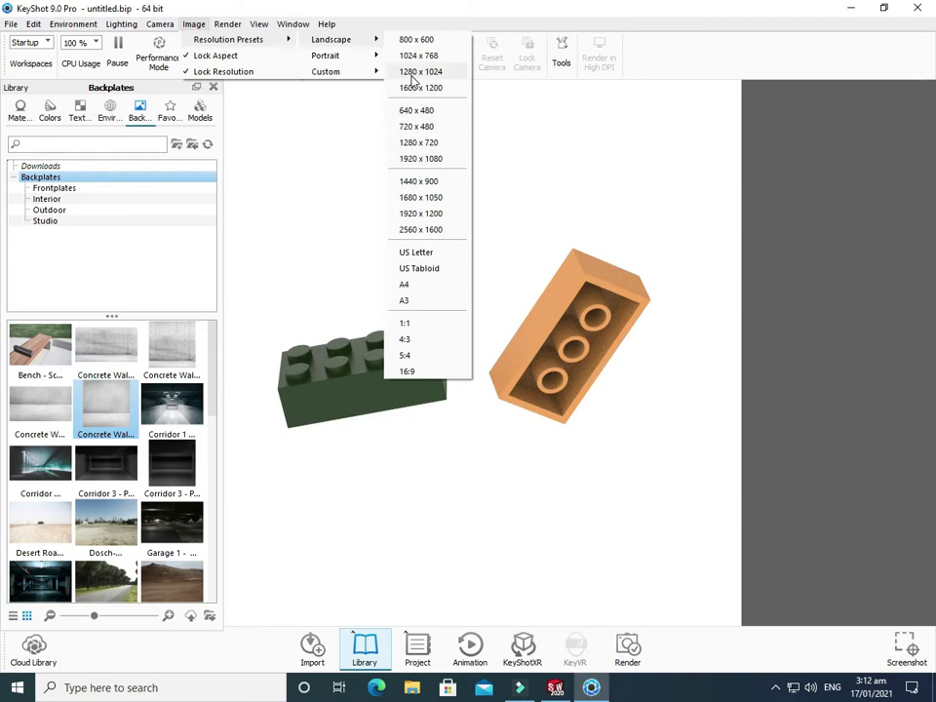
{"action": "left_click", "coordinate": [429, 146]}
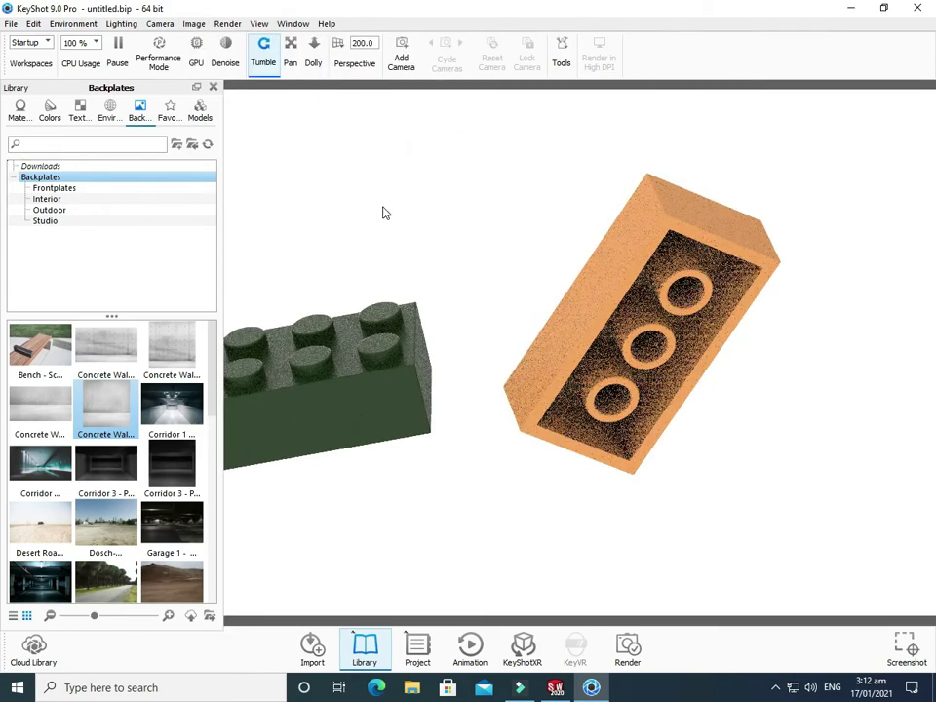
{"action": "left_click", "coordinate": [227, 23]}
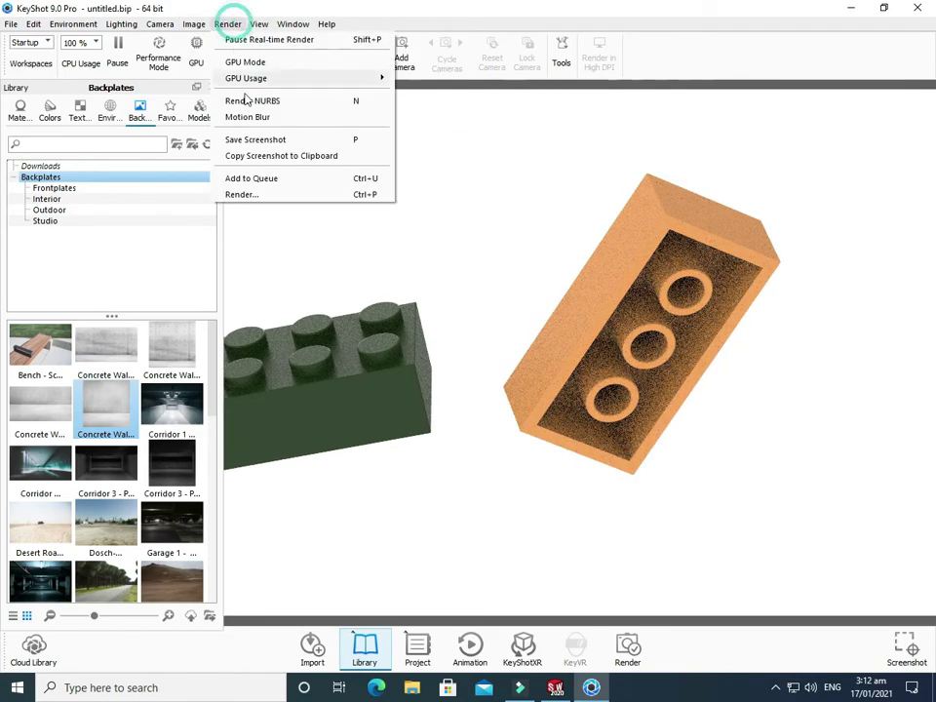
- Render the bricks to a JPEG at 256 samples and maximize the render window
{"action": "left_click", "coordinate": [239, 194]}
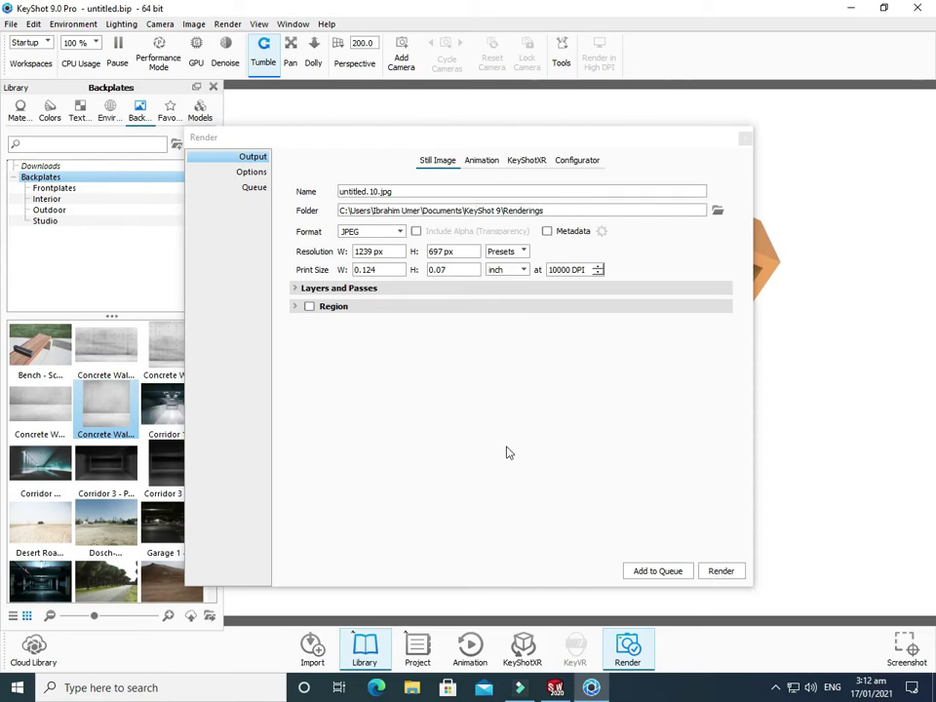
{"action": "left_click", "coordinate": [237, 172]}
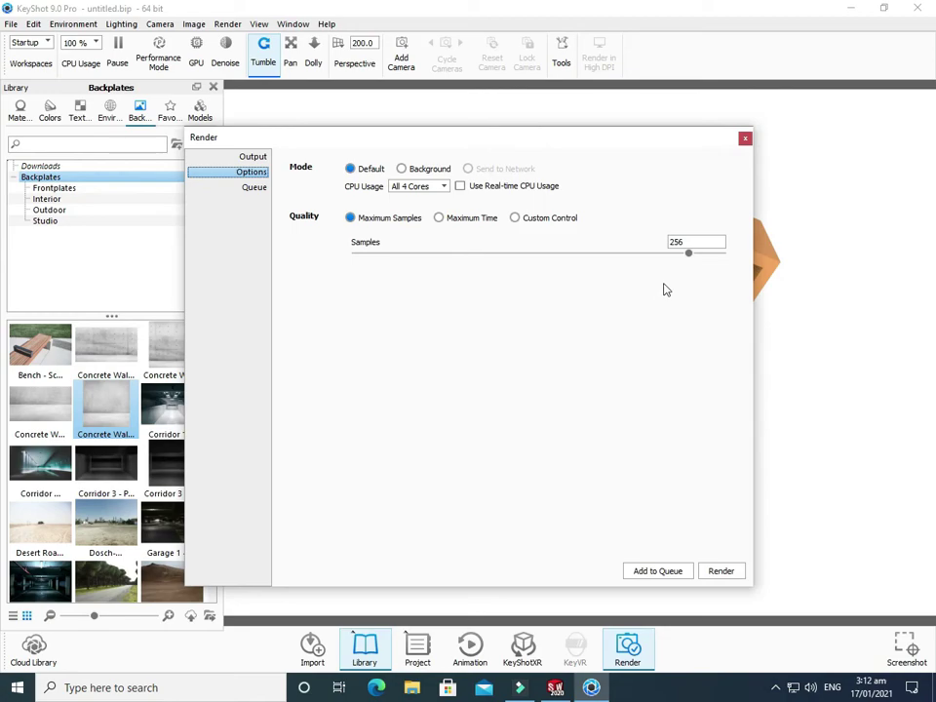
{"action": "left_click", "coordinate": [720, 570]}
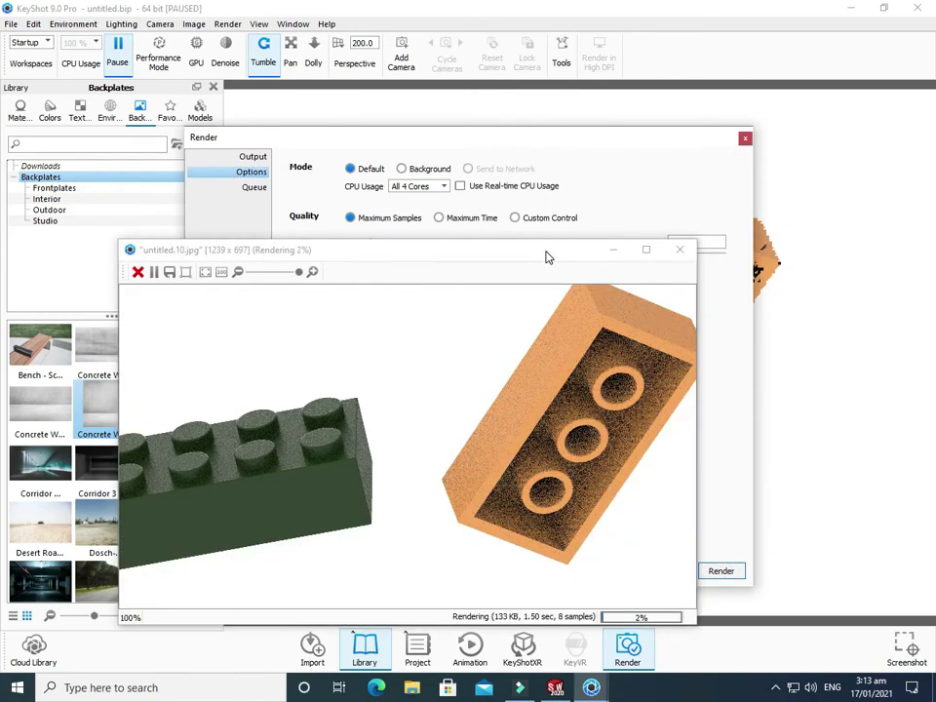
{"action": "left_click_drag", "start_coordinate": [548, 255], "coordinate": [515, 145]}
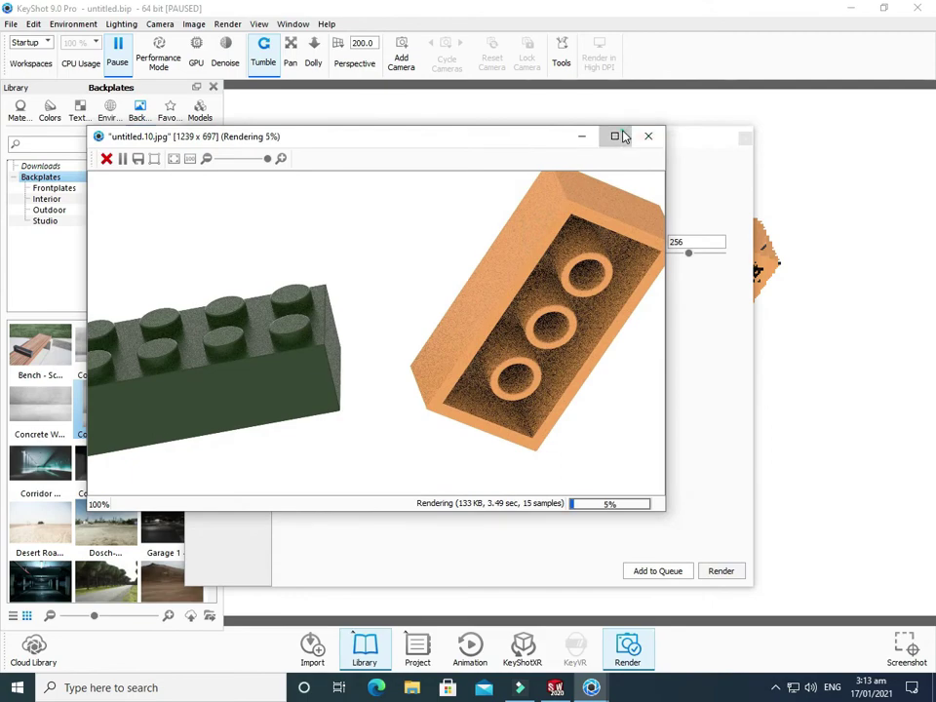
{"action": "left_click", "coordinate": [618, 133]}
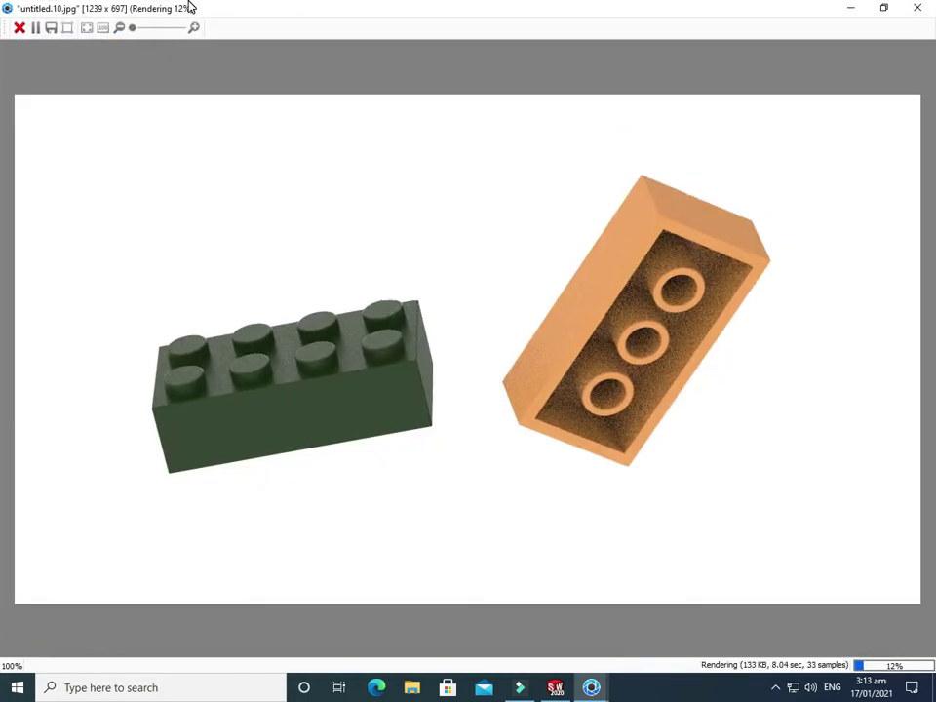